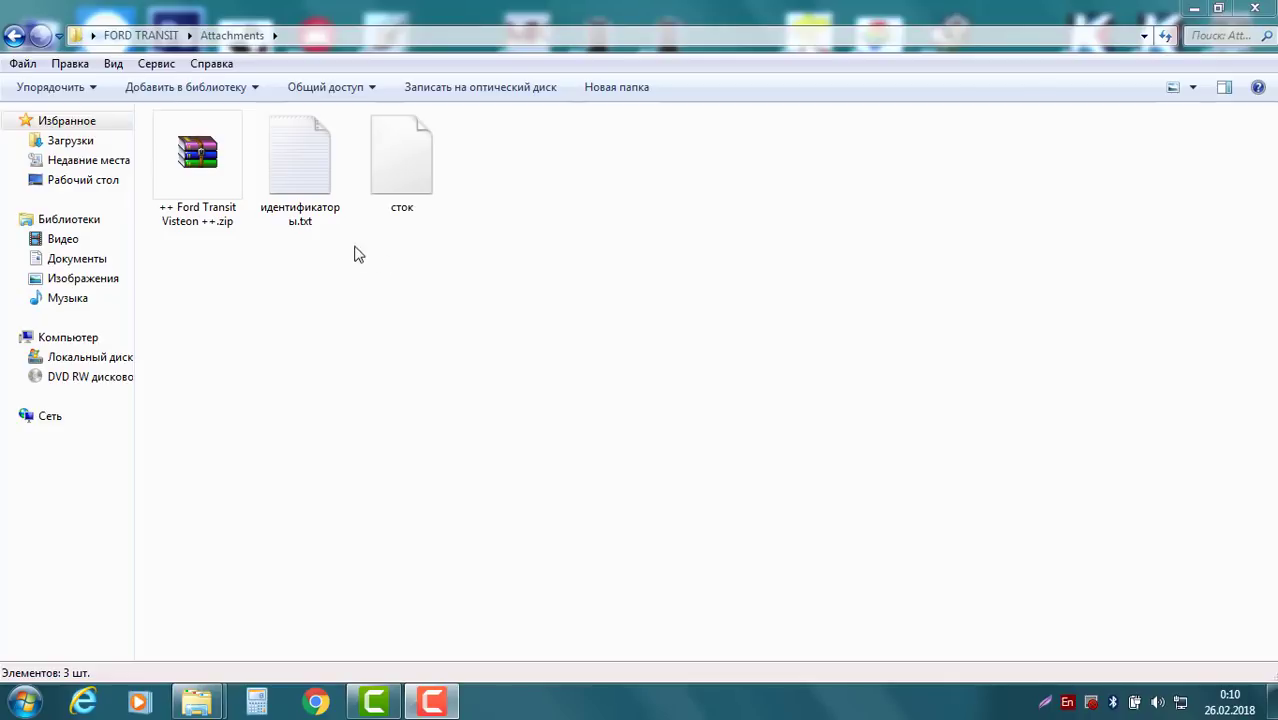
# Step: Extract the ++ Ford Transit Visteon ++.zip archive into a folder of the same name and open the nested ++ Ford Transit Visteon ++ folder
pyautogui.click(205, 165)
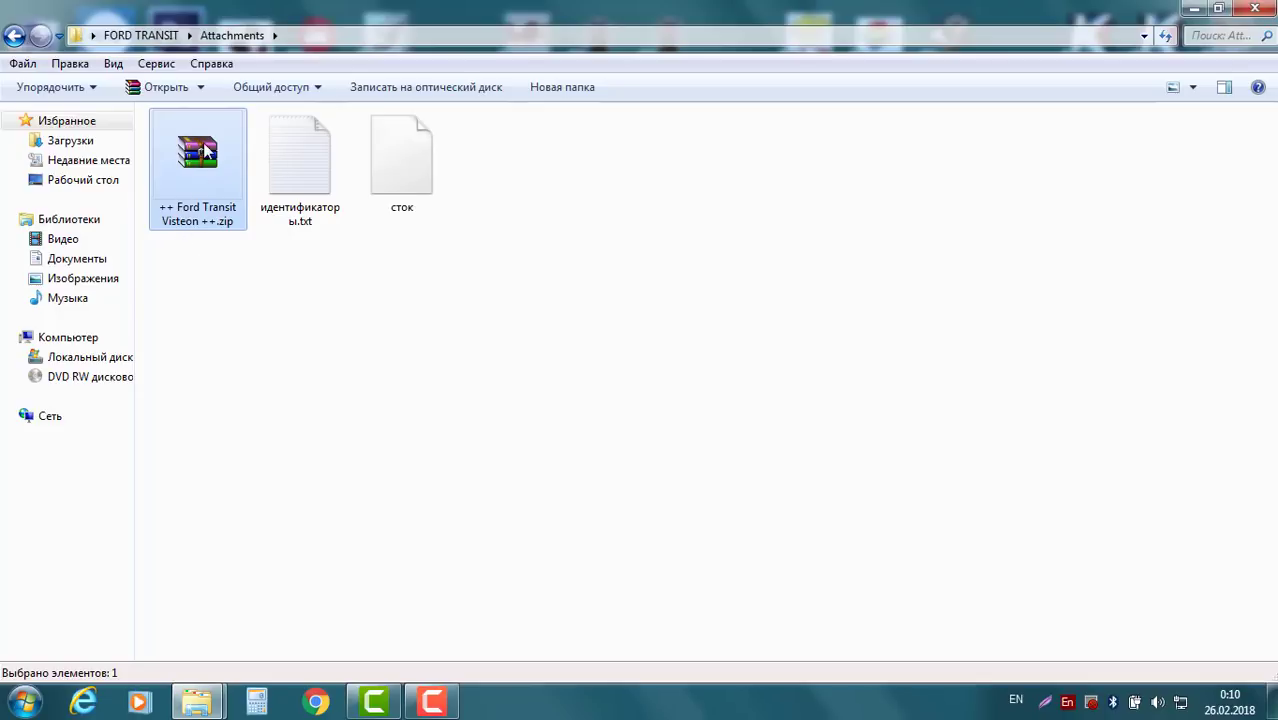
pyautogui.rightClick(202, 144)
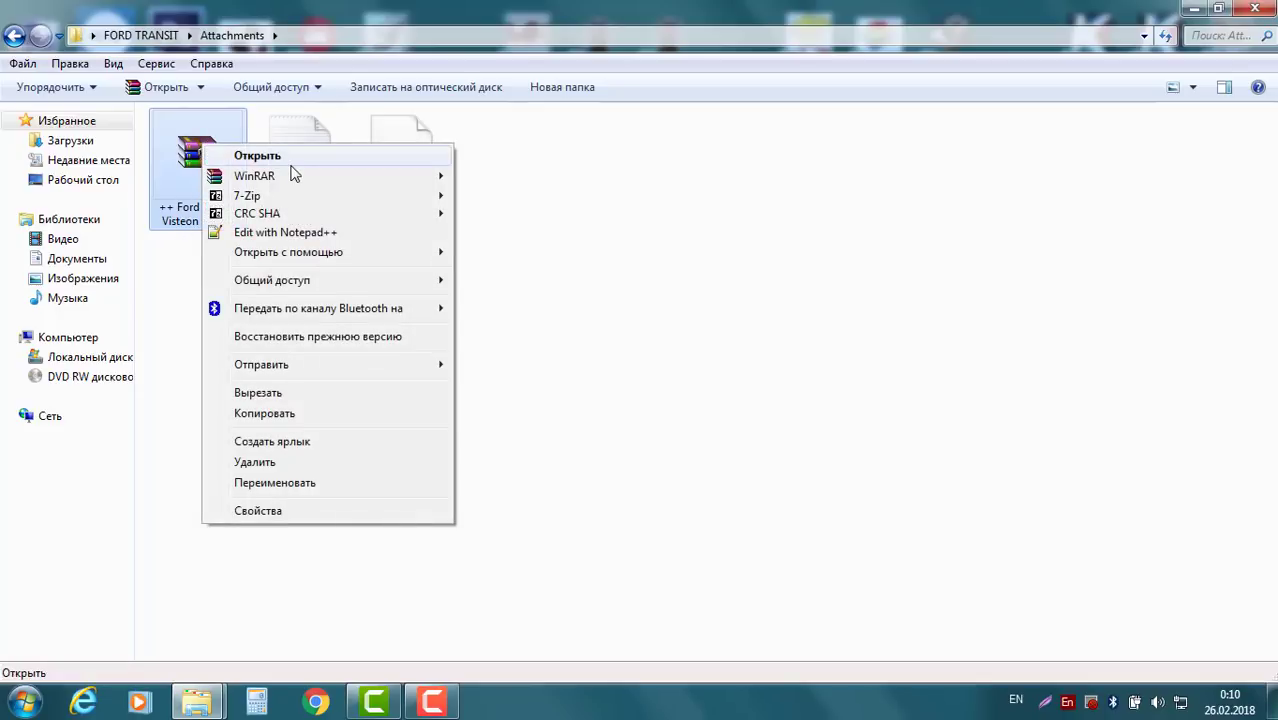
pyautogui.moveTo(297, 176)
pyautogui.click(641, 246)
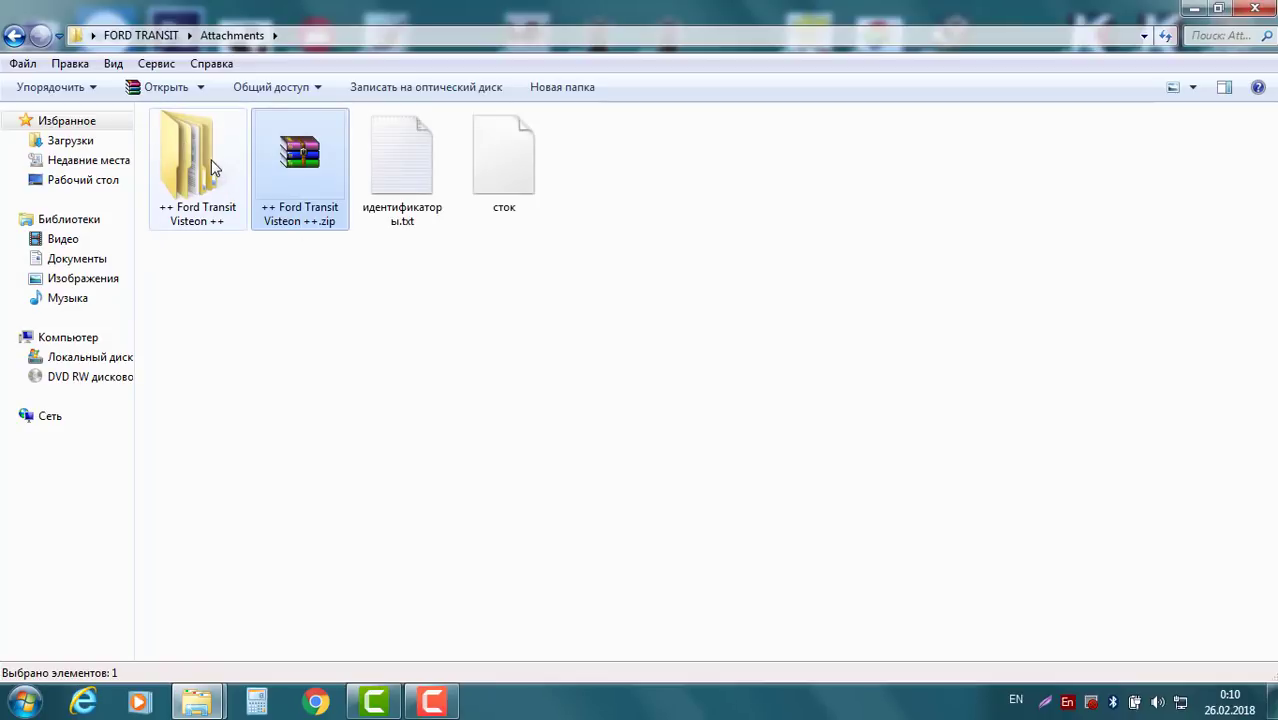
pyautogui.doubleClick(212, 168)
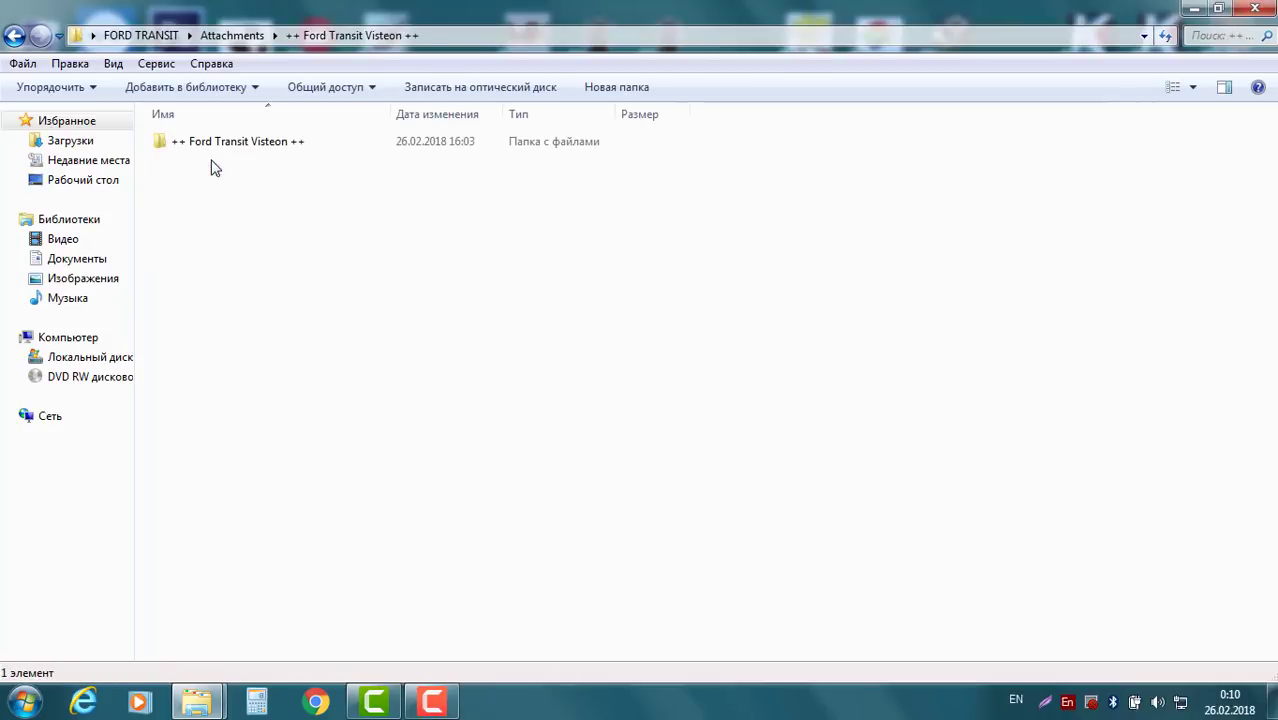
pyautogui.doubleClick(279, 146)
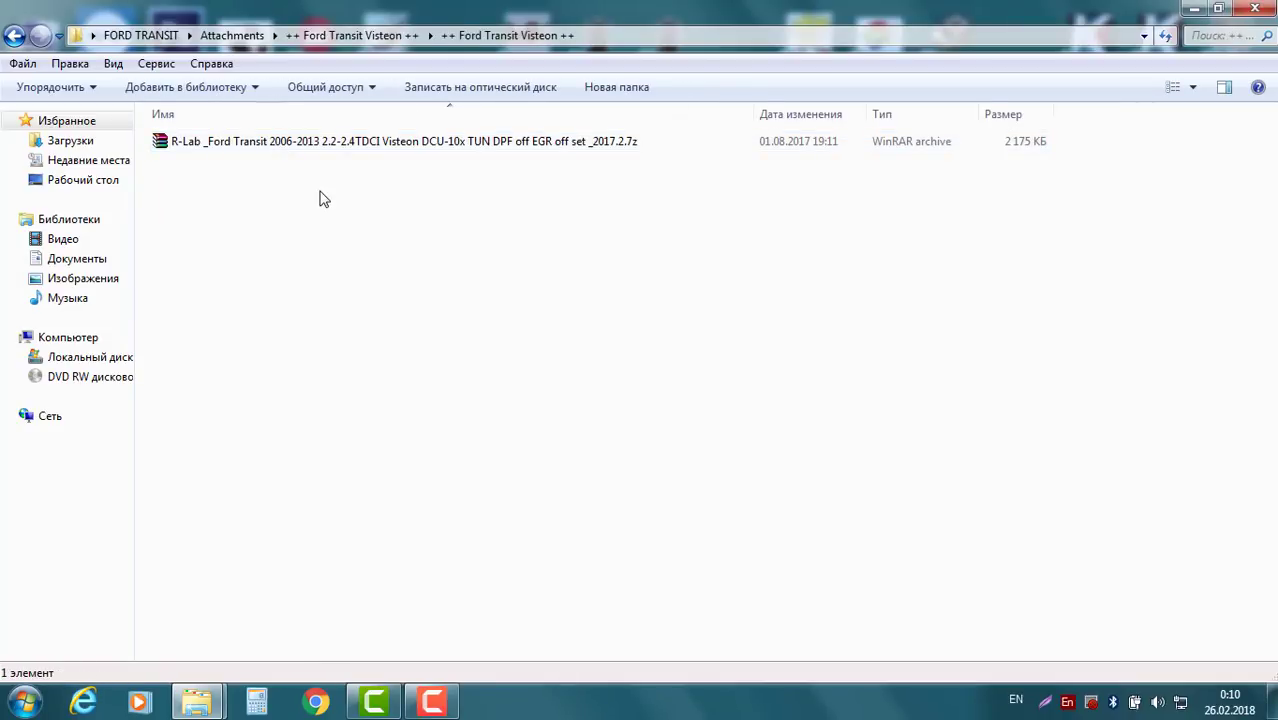
# Step: Try to extract the R-Lab 7z archive with WinRAR into a folder named after it
pyautogui.rightClick(418, 145)
pyautogui.moveTo(470, 170)
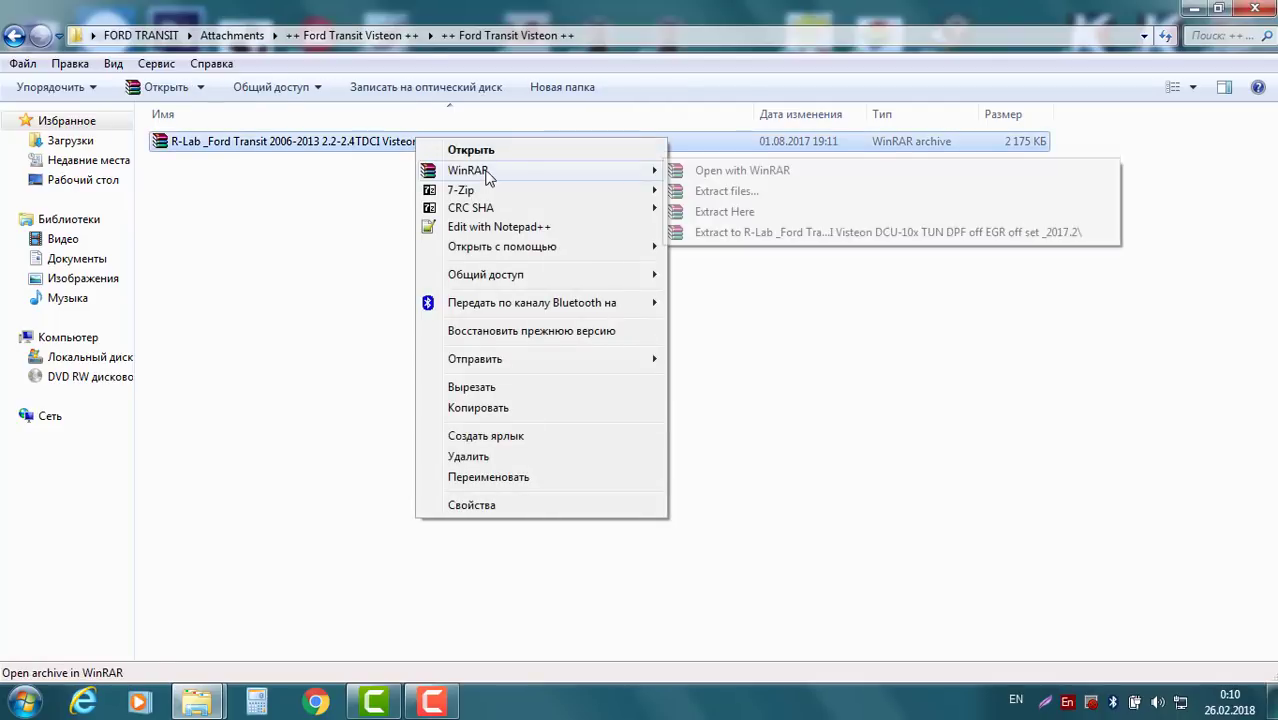
pyautogui.click(831, 234)
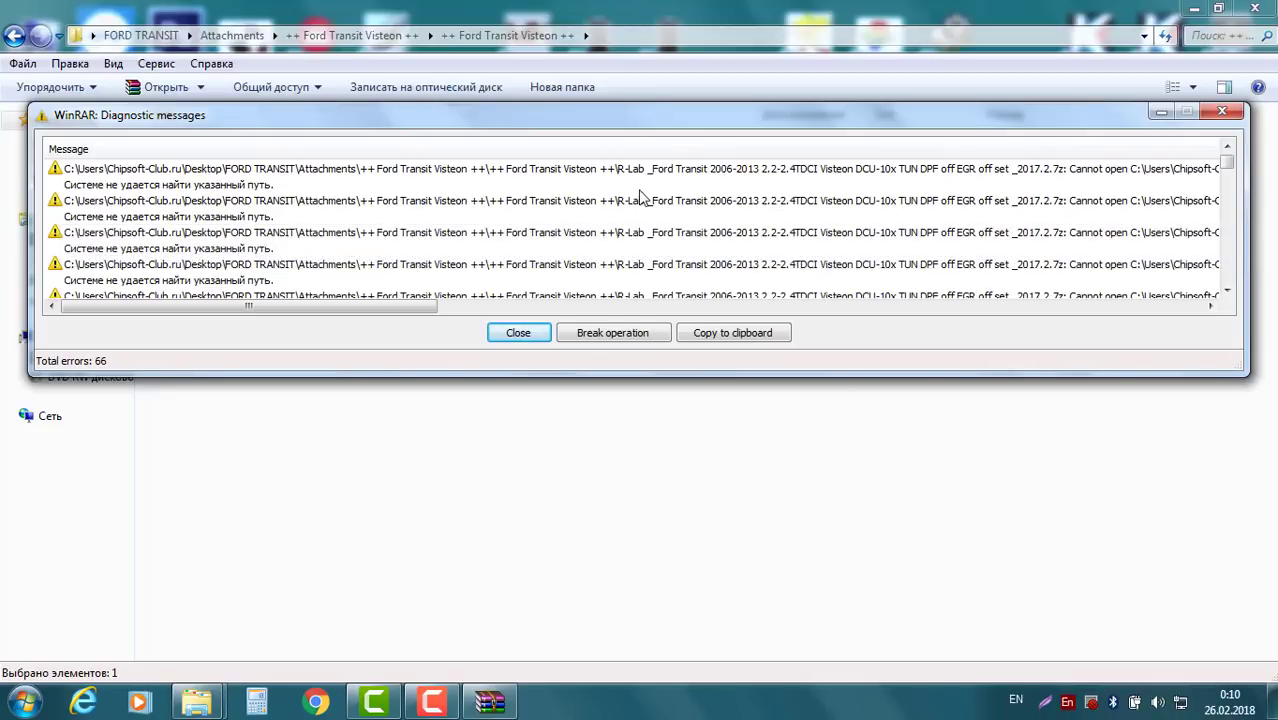
pyautogui.click(518, 333)
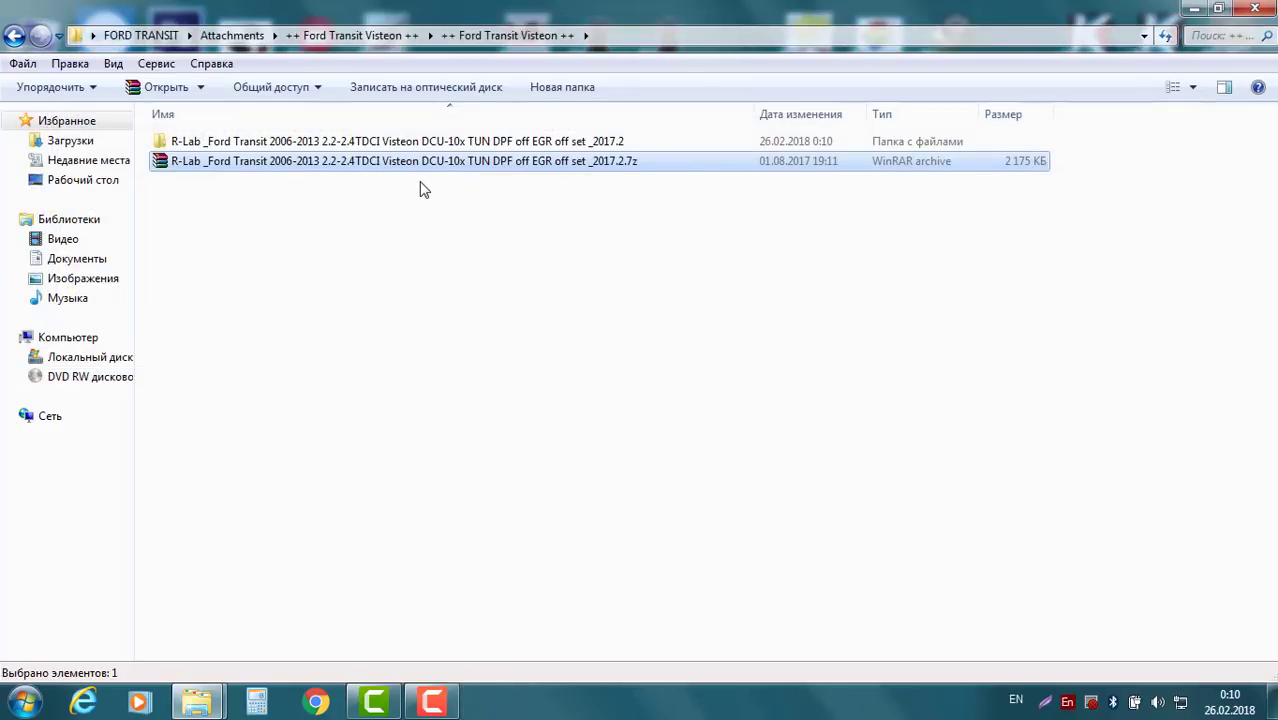
# Step: Copy the R-Lab Ford Transit 7z archive to the root of local disk C:
pyautogui.click(480, 143)
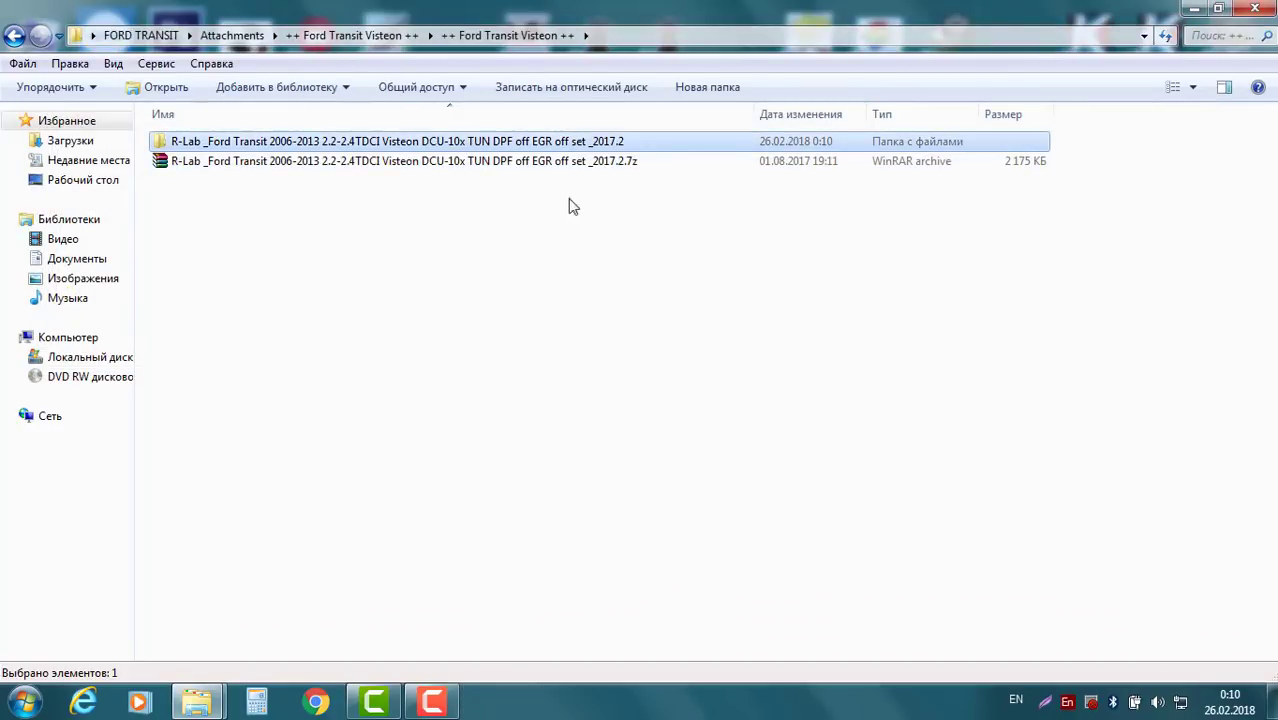
pyautogui.click(531, 163)
pyautogui.press('Up')
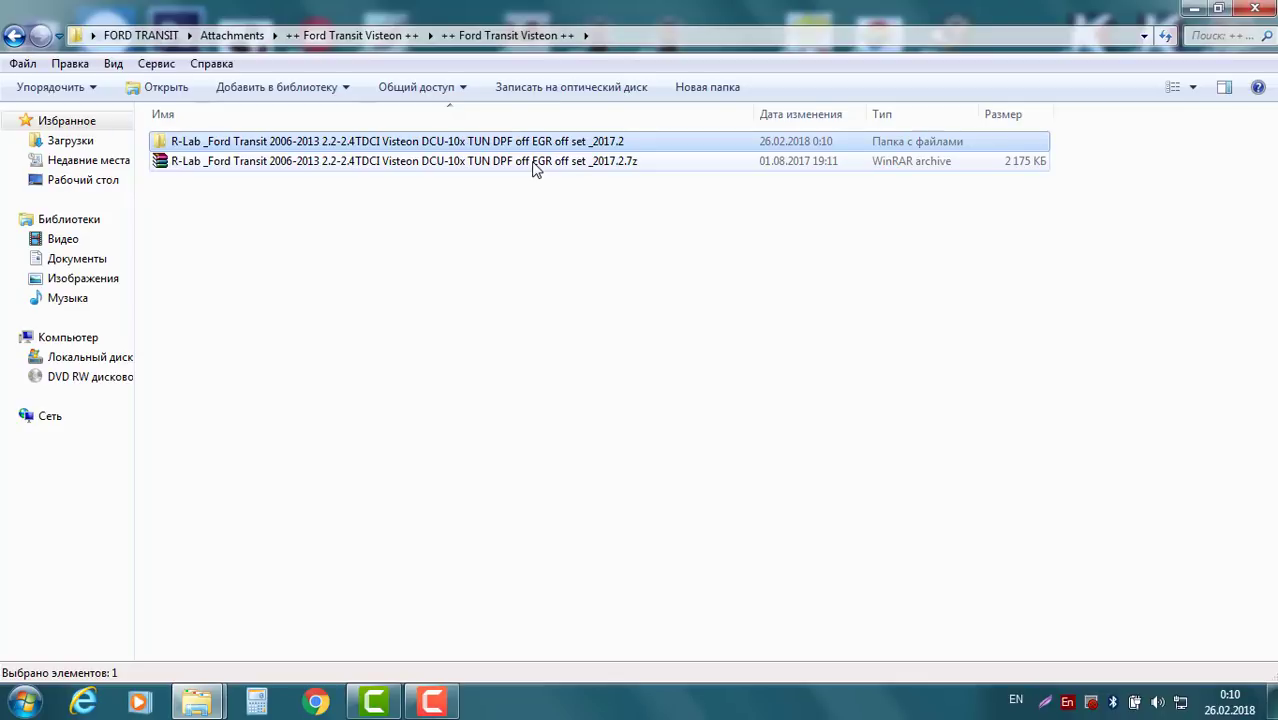
pyautogui.click(533, 163)
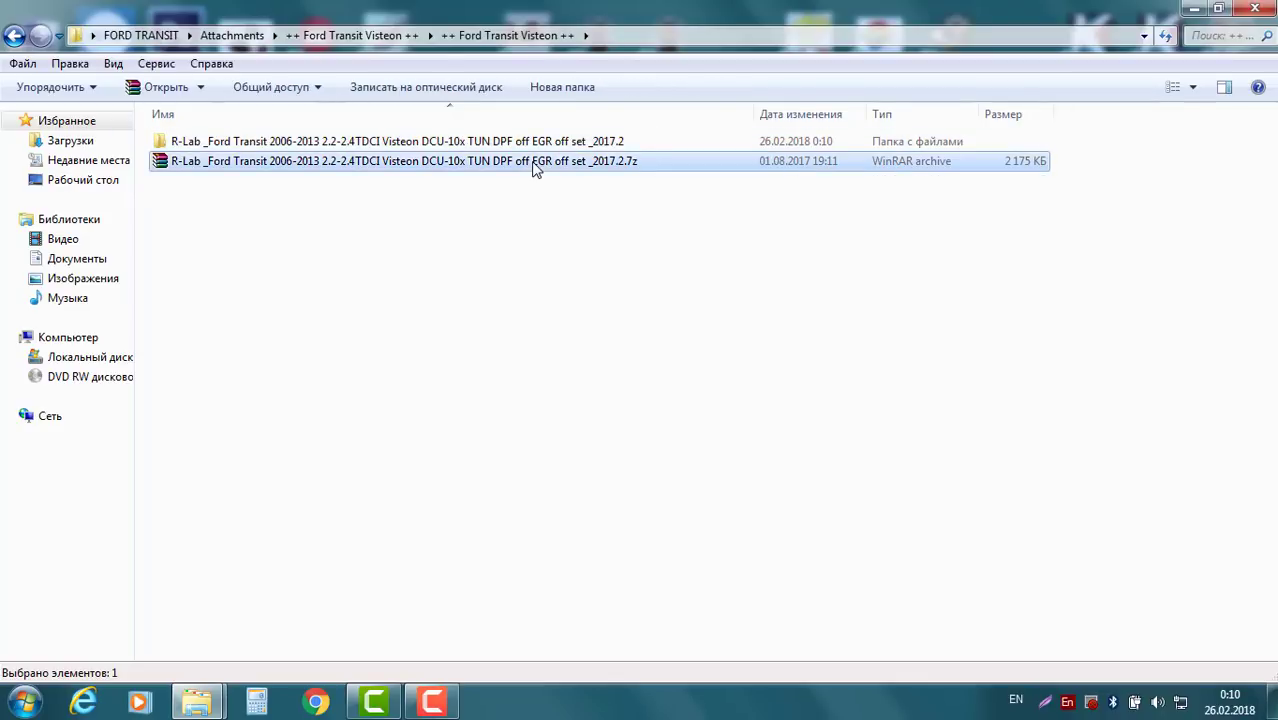
pyautogui.click(637, 40)
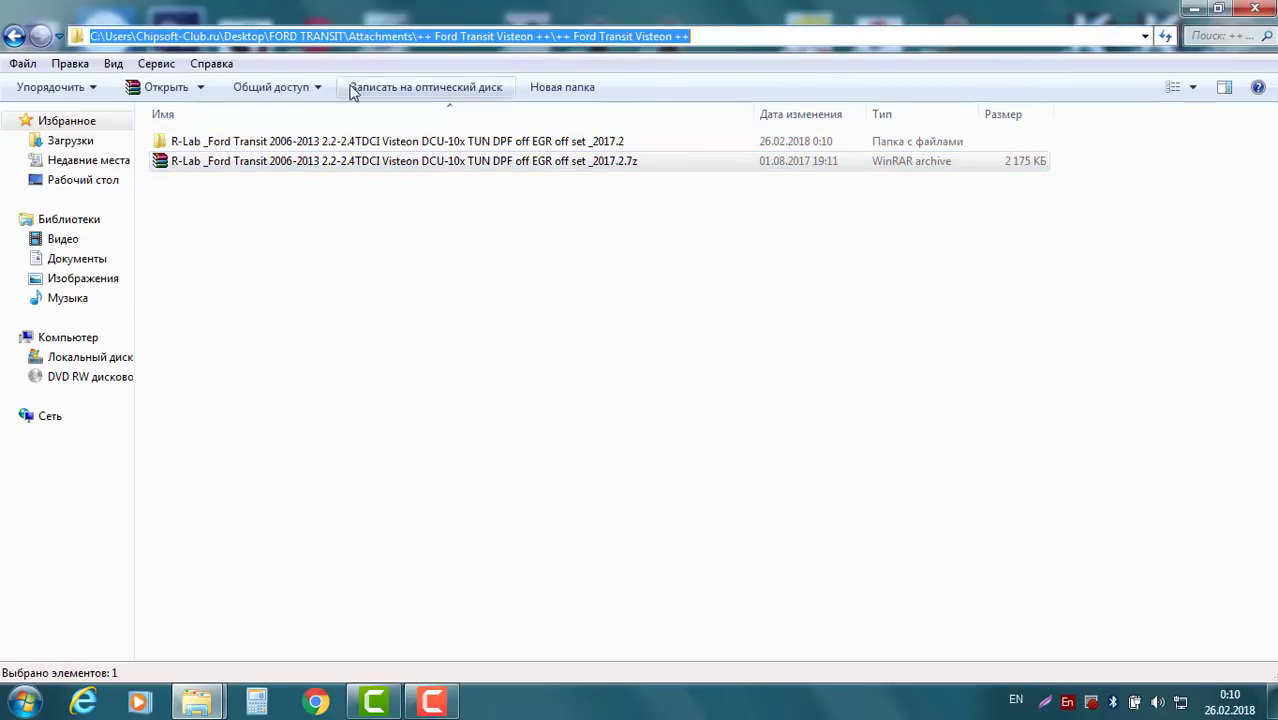
pyautogui.press('Return')
pyautogui.click(435, 164)
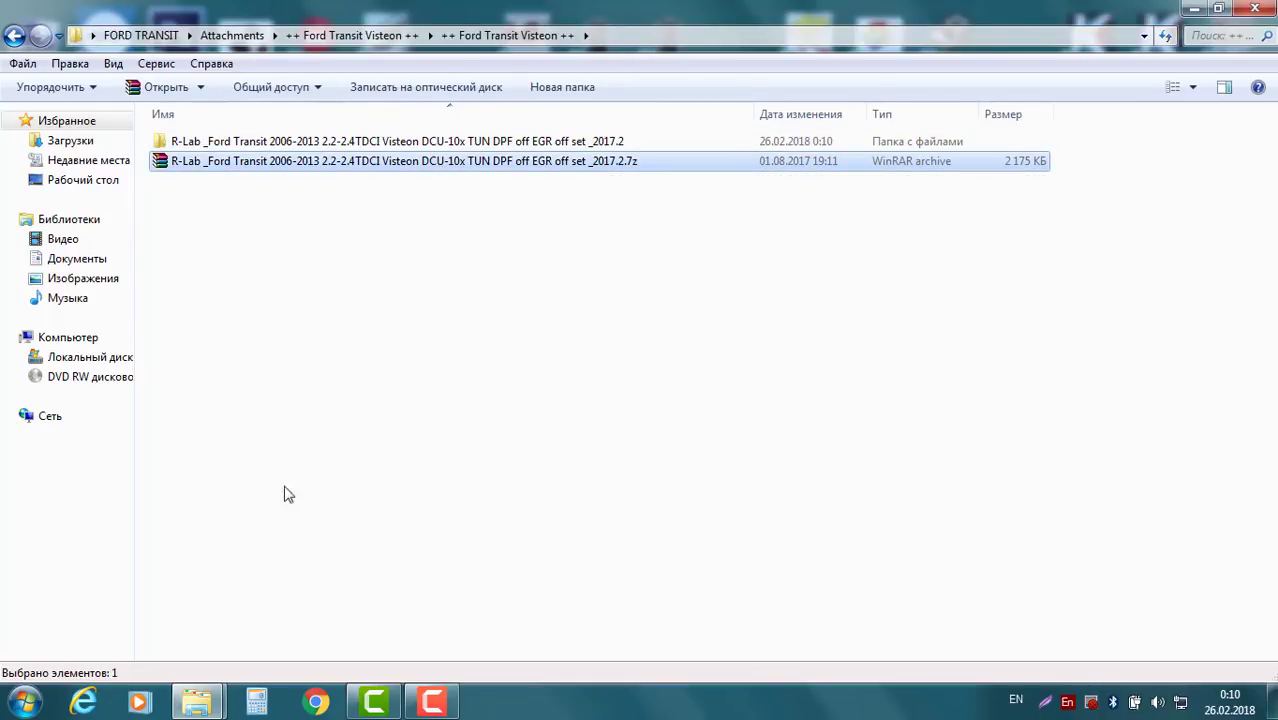
pyautogui.click(100, 360)
pyautogui.hotkey('ctrl', 'v')
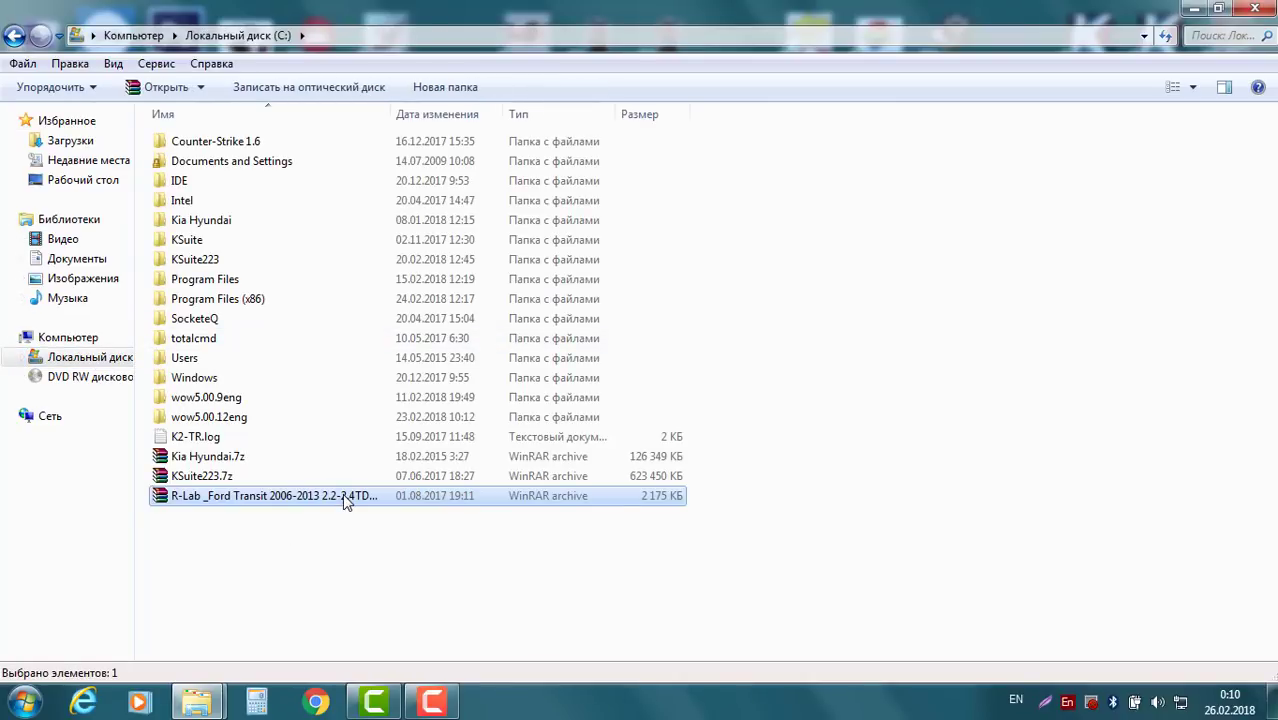
# Step: Rename the copied R-Lab archive on disk C: to 1.7z
pyautogui.click(342, 493)
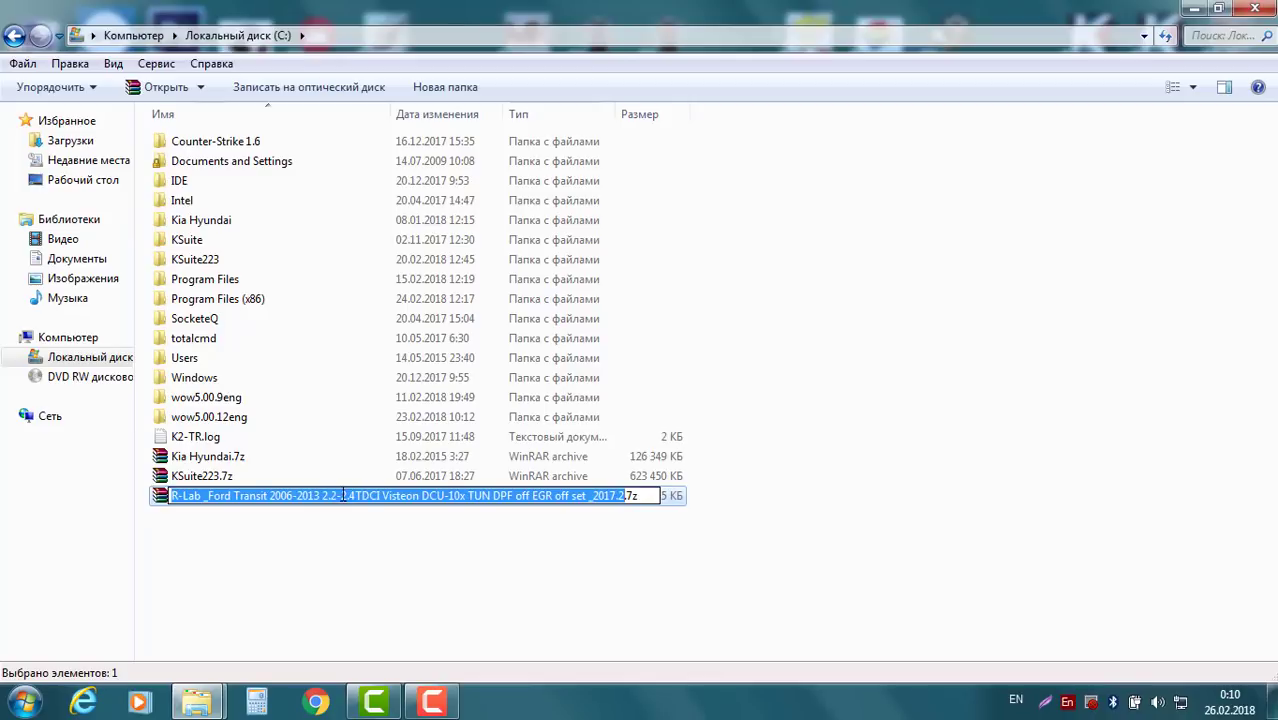
pyautogui.write('1')
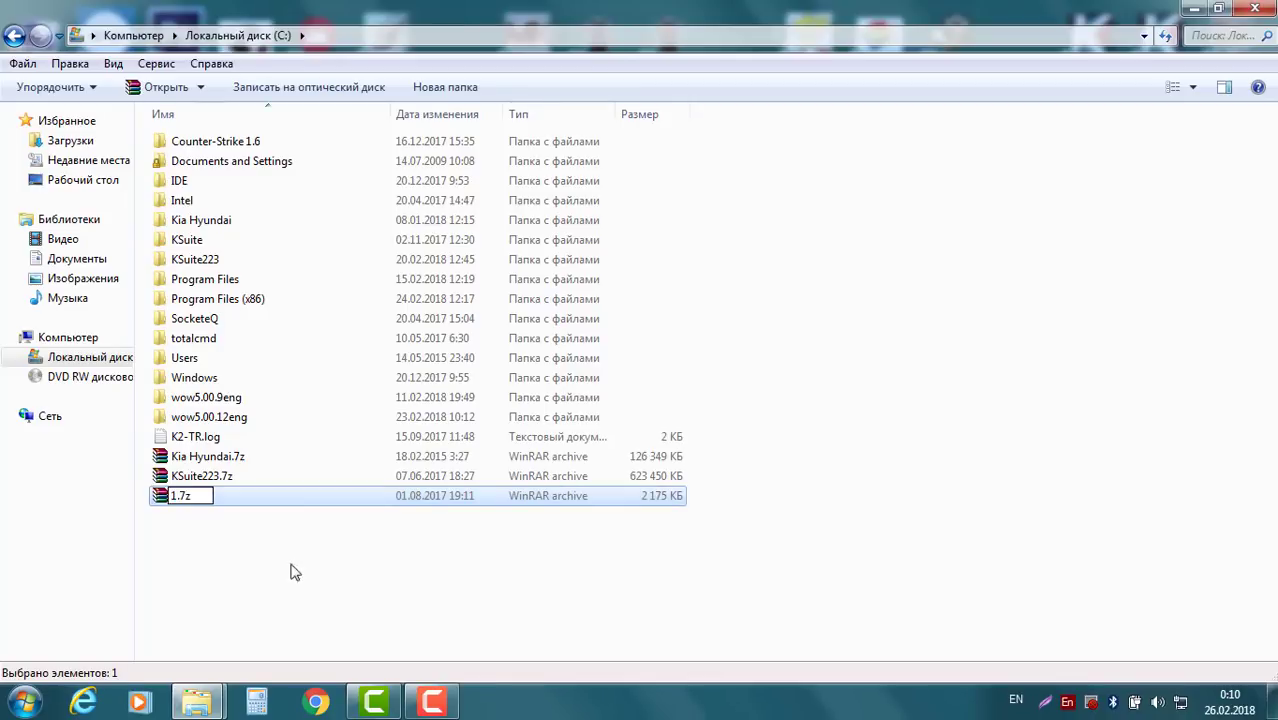
pyautogui.click(357, 598)
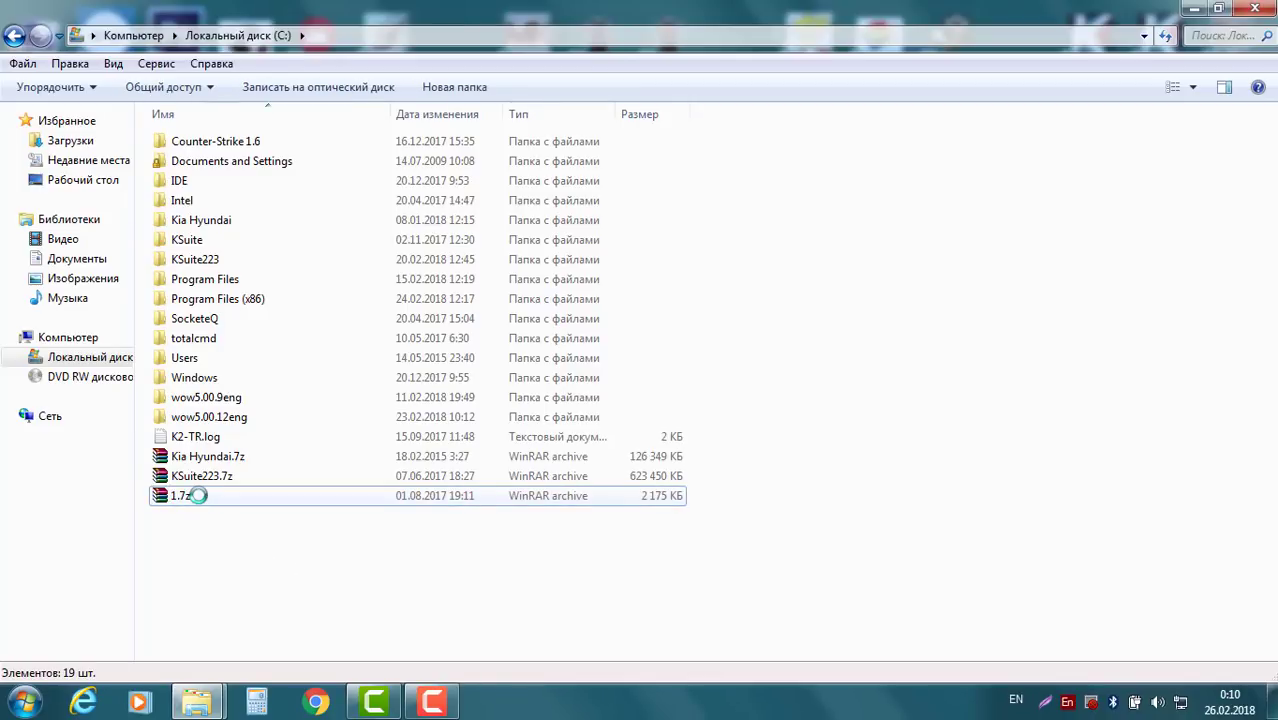
# Step: Extract 1.7z with 7-Zip into a folder named 1 on disk C:
pyautogui.rightClick(198, 496)
pyautogui.click(186, 555)
pyautogui.rightClick(177, 500)
pyautogui.moveTo(330, 195)
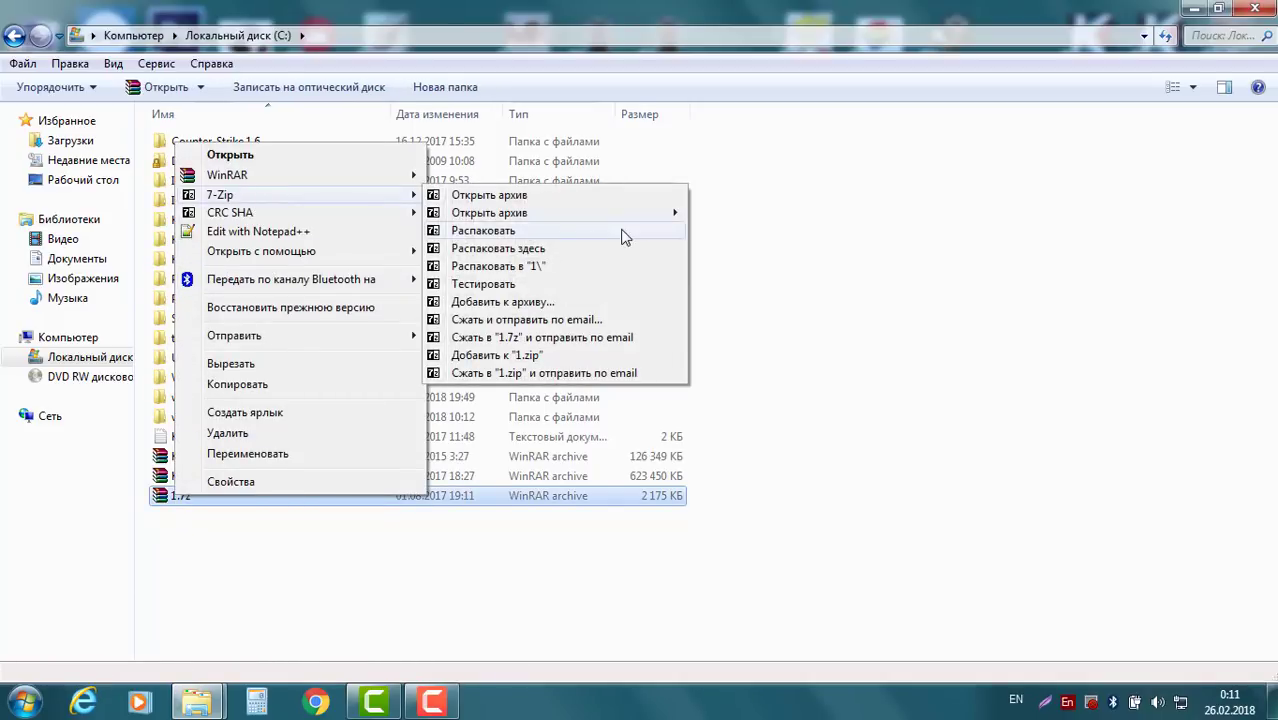
pyautogui.click(540, 266)
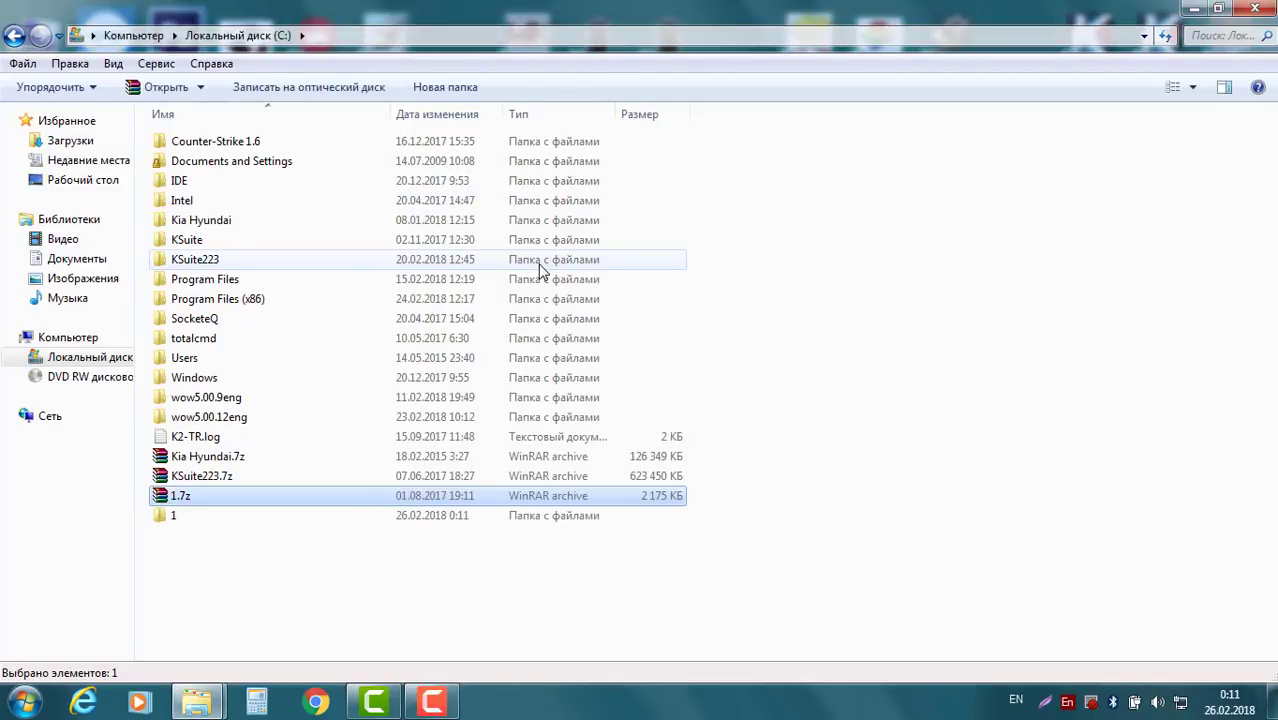
# Step: Open folder 1 and the R-Lab folder inside it, widening the name column to fit the full file names
pyautogui.doubleClick(192, 516)
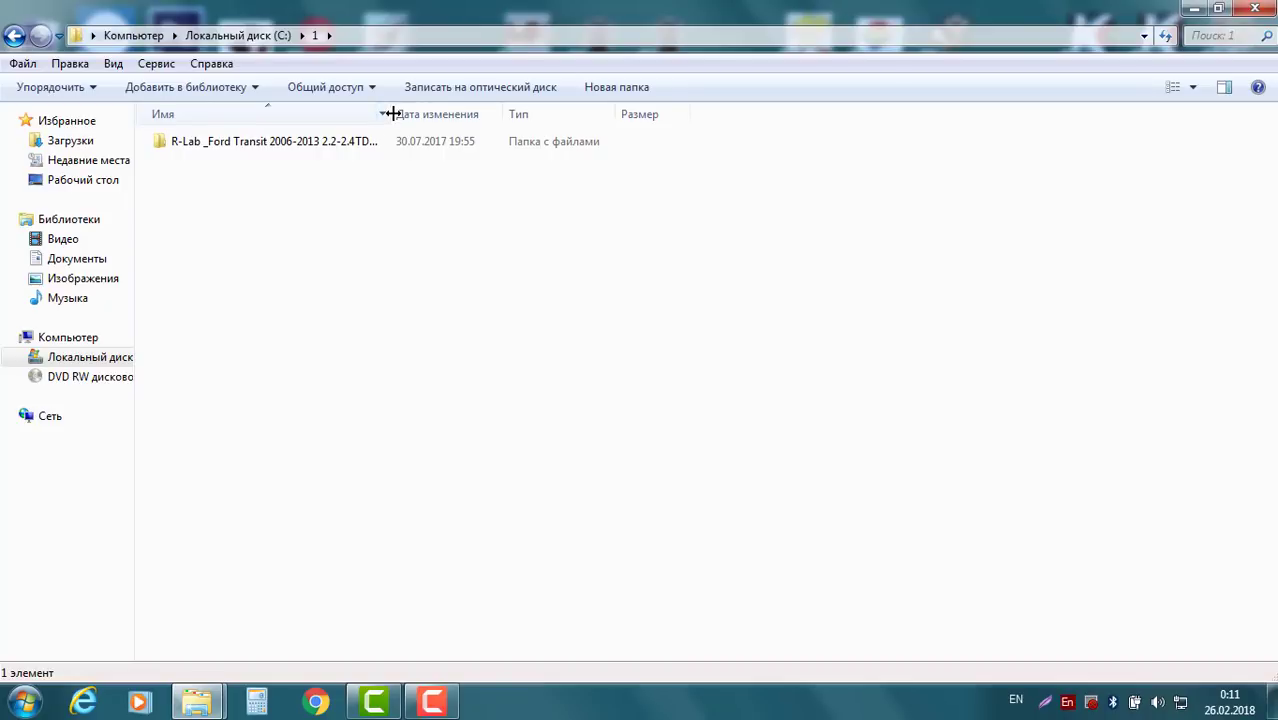
pyautogui.moveTo(391, 114); pyautogui.dragTo(773, 114)
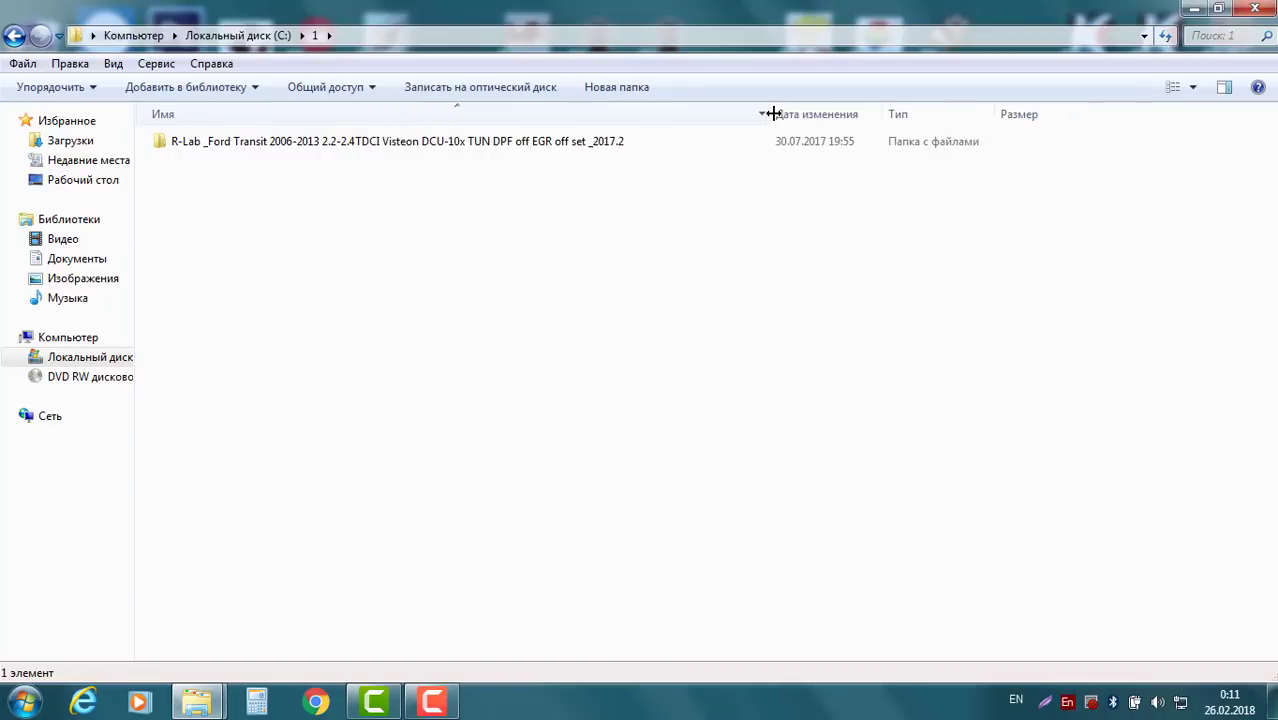
pyautogui.doubleClick(385, 148)
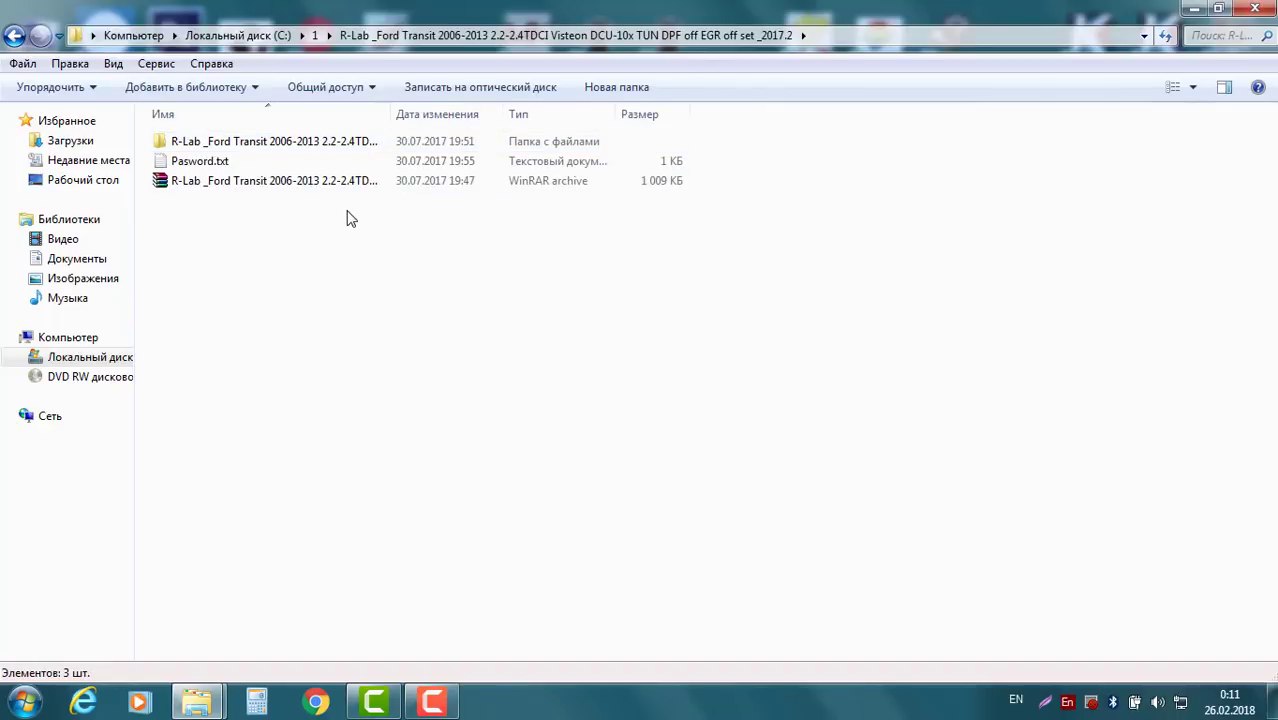
pyautogui.moveTo(389, 114); pyautogui.dragTo(731, 118)
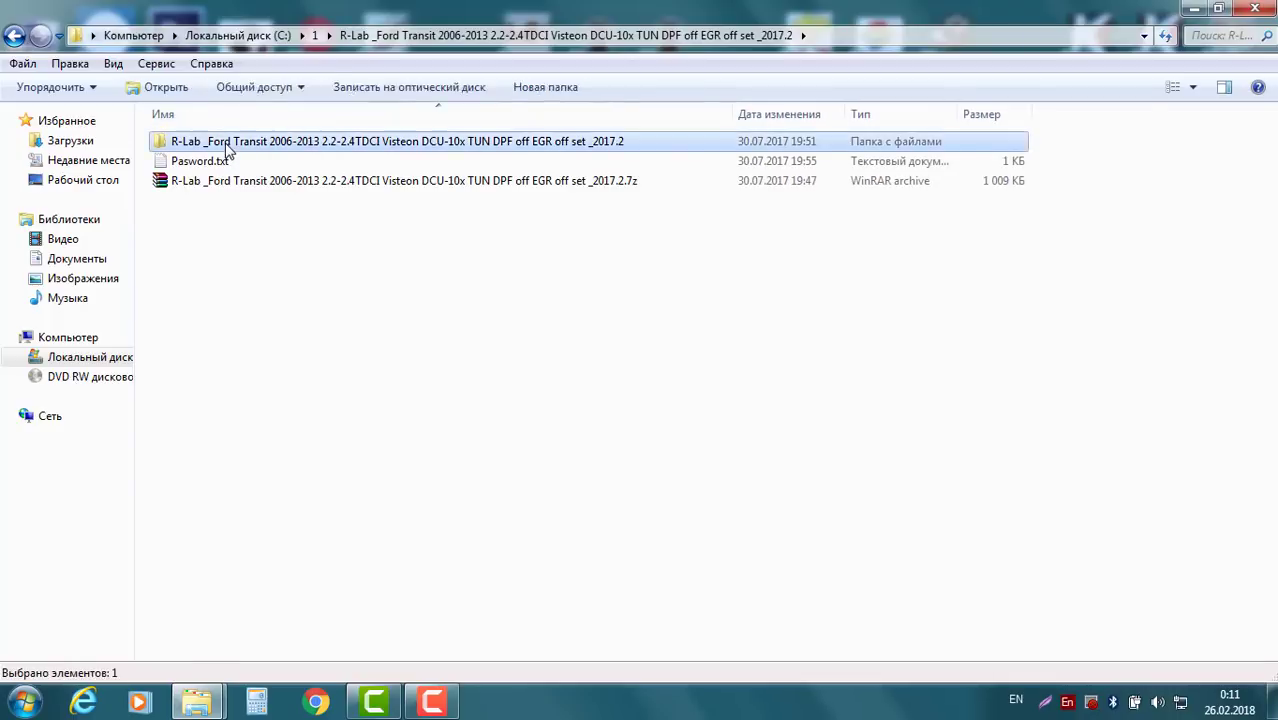
# Step: Look inside the nested R-Lab folder at the files of its first firmware folder, and return to the folder holding Pasword.txt
pyautogui.doubleClick(230, 146)
pyautogui.click(238, 148)
pyautogui.doubleClick(238, 148)
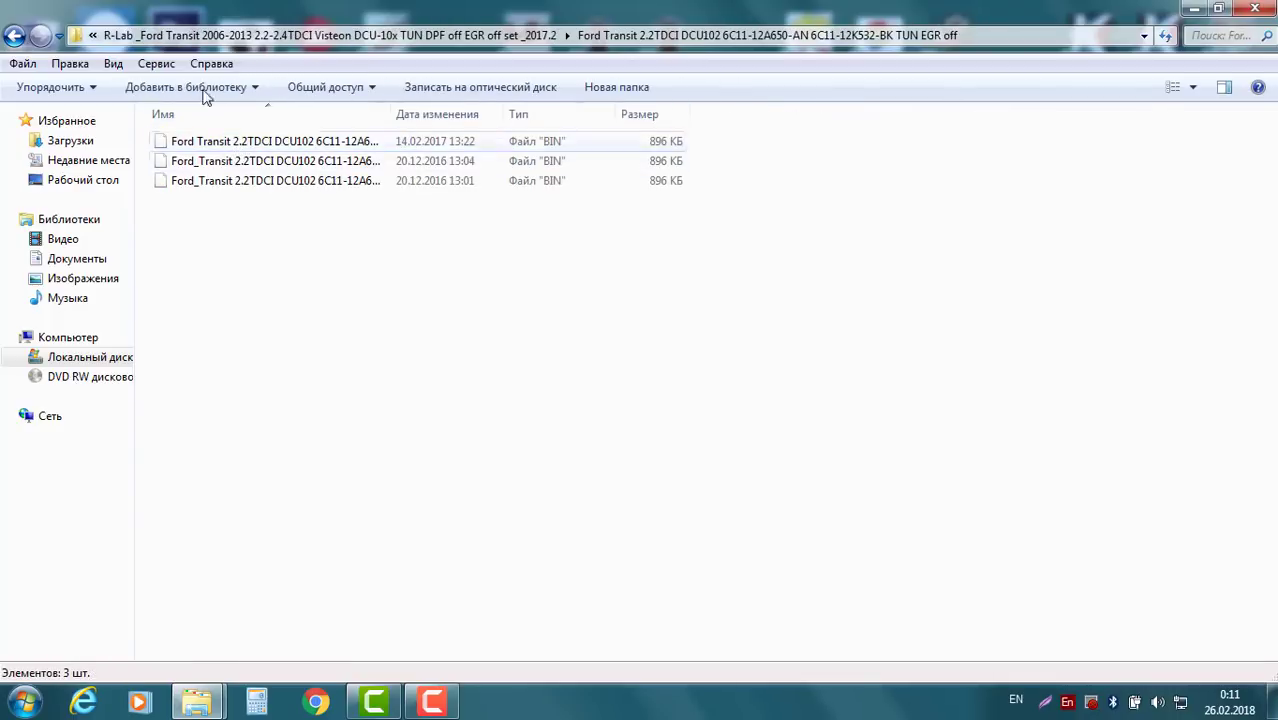
pyautogui.click(14, 36)
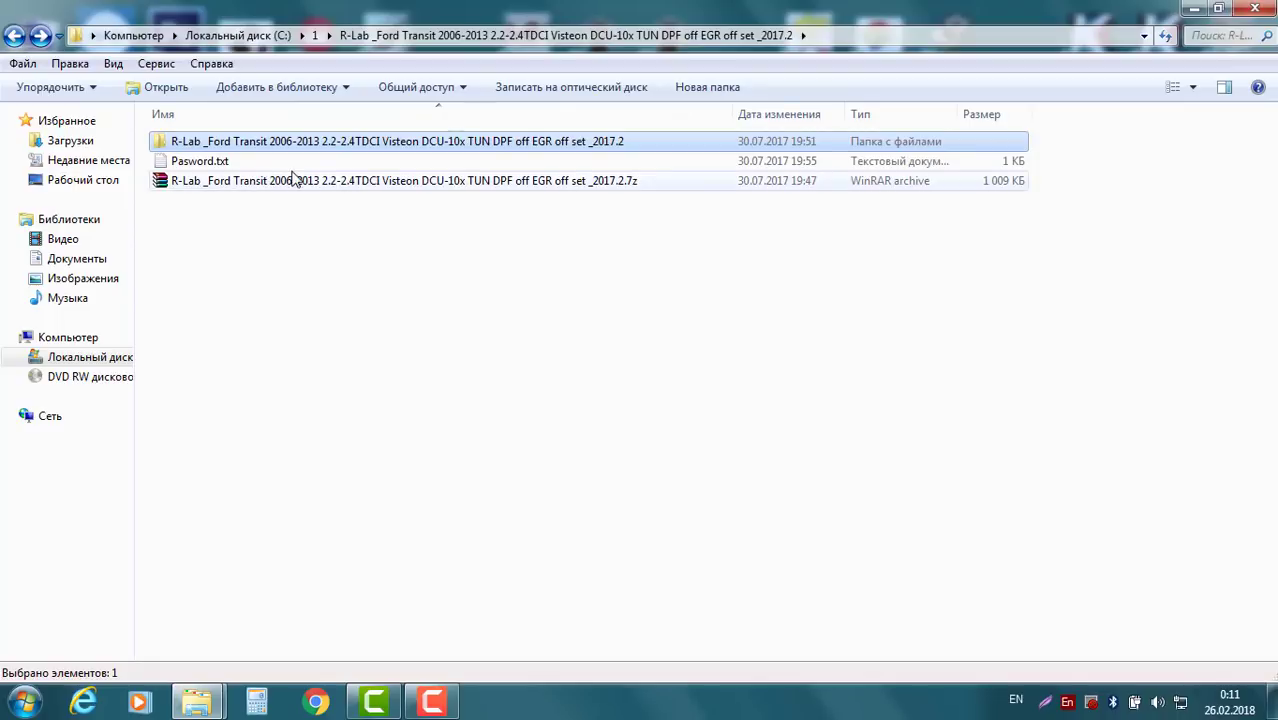
# Step: Open Pasword.txt, copy the archive password from it and close the file
pyautogui.click(208, 165)
pyautogui.doubleClick(209, 166)
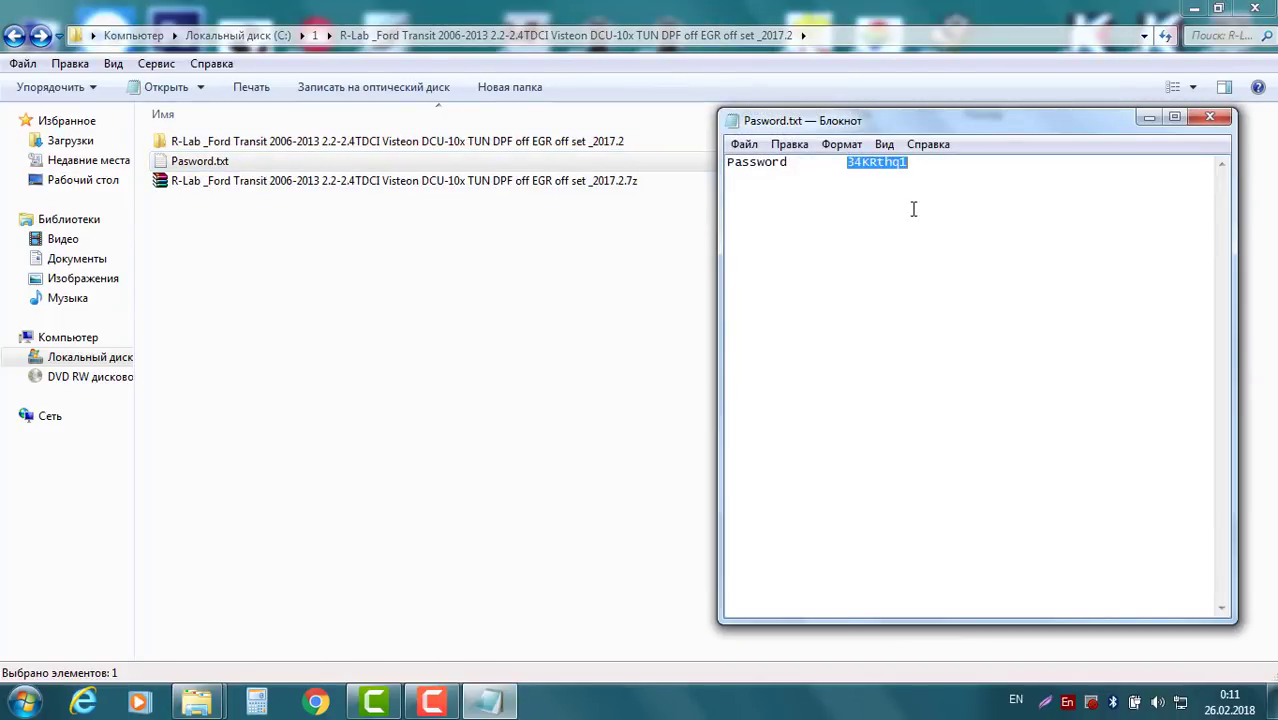
pyautogui.click(1220, 120)
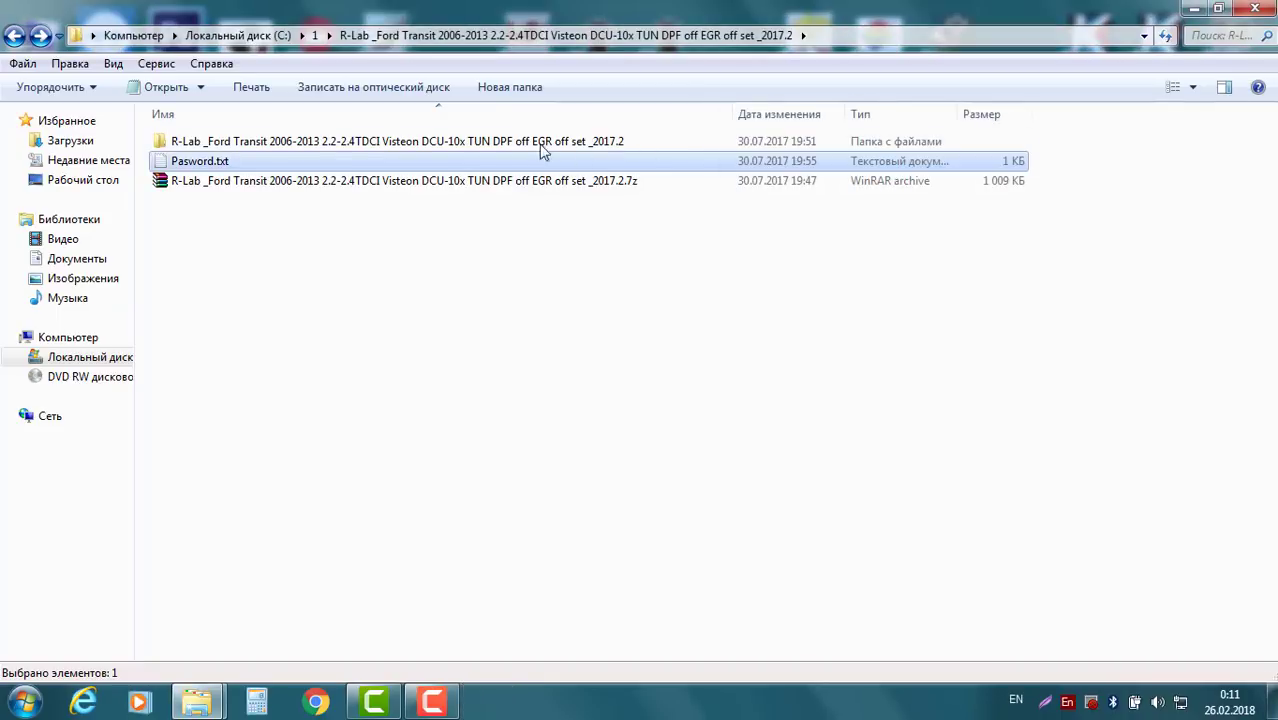
# Step: Extract the inner R-Lab 7z archive with 7-Zip into its same-named folder, entering the archive password and replacing all existing files
pyautogui.rightClick(478, 181)
pyautogui.moveTo(565, 234)
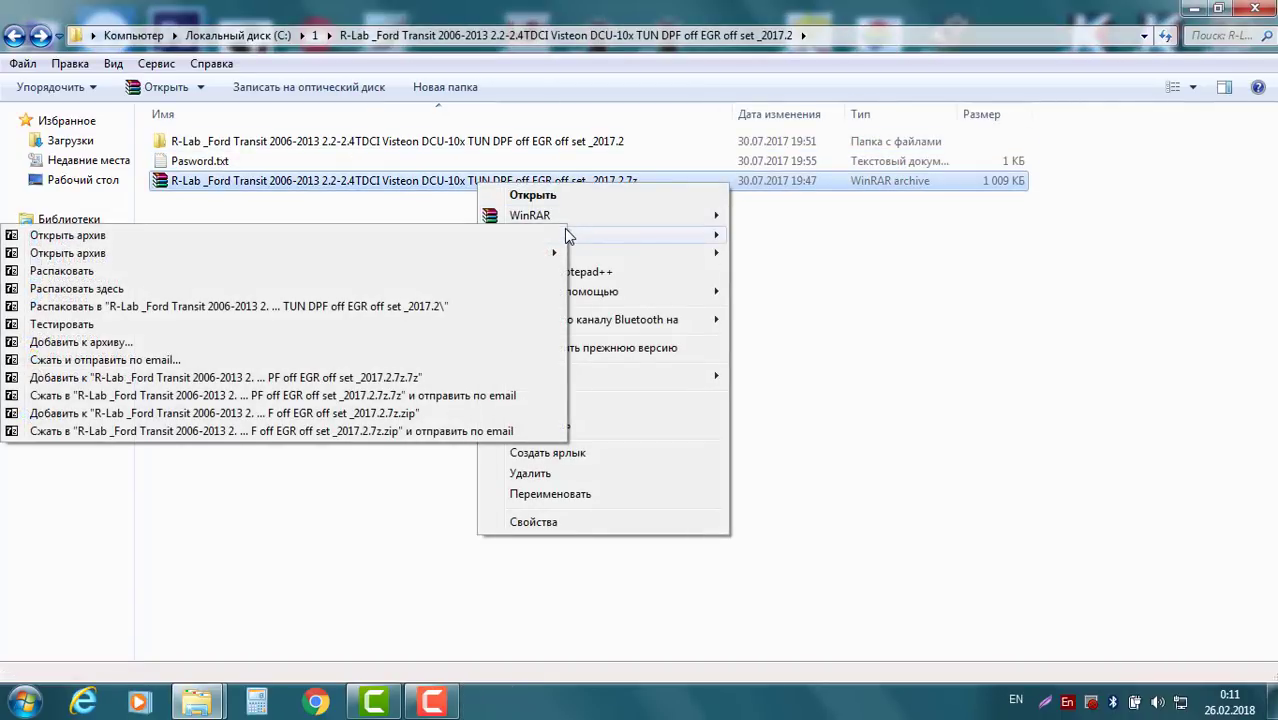
pyautogui.click(821, 248)
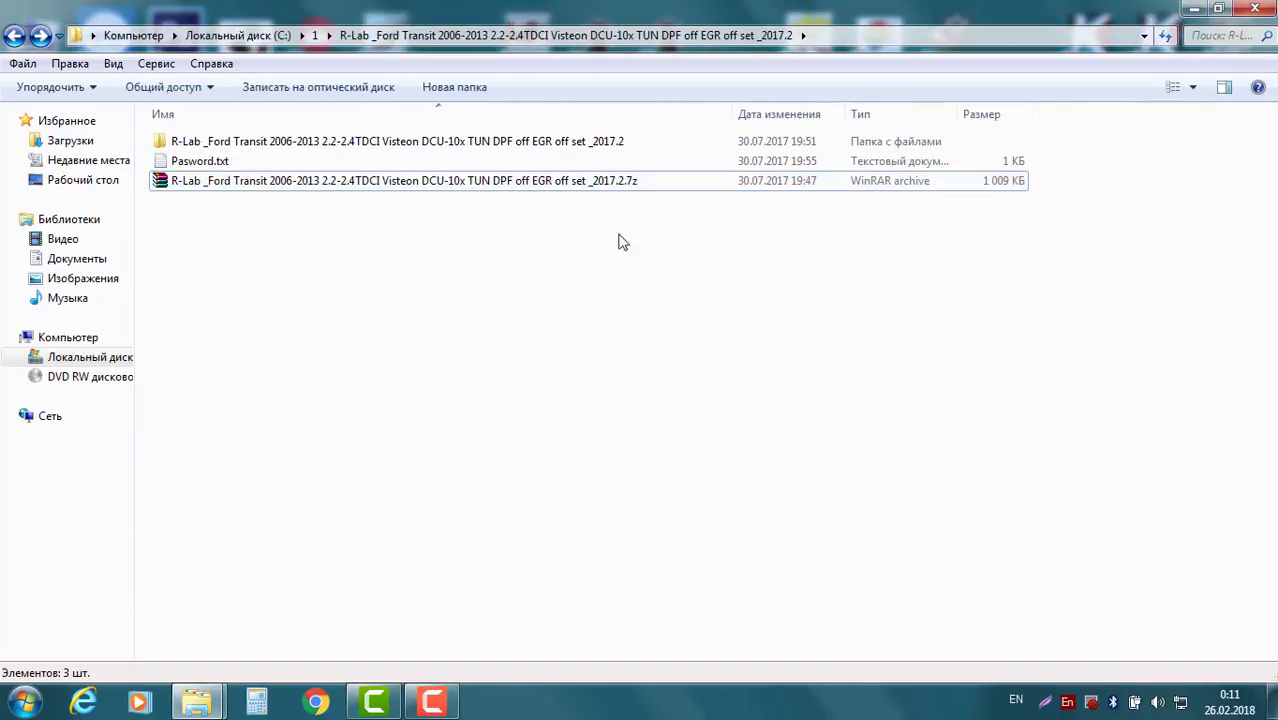
pyautogui.rightClick(549, 184)
pyautogui.moveTo(600, 245)
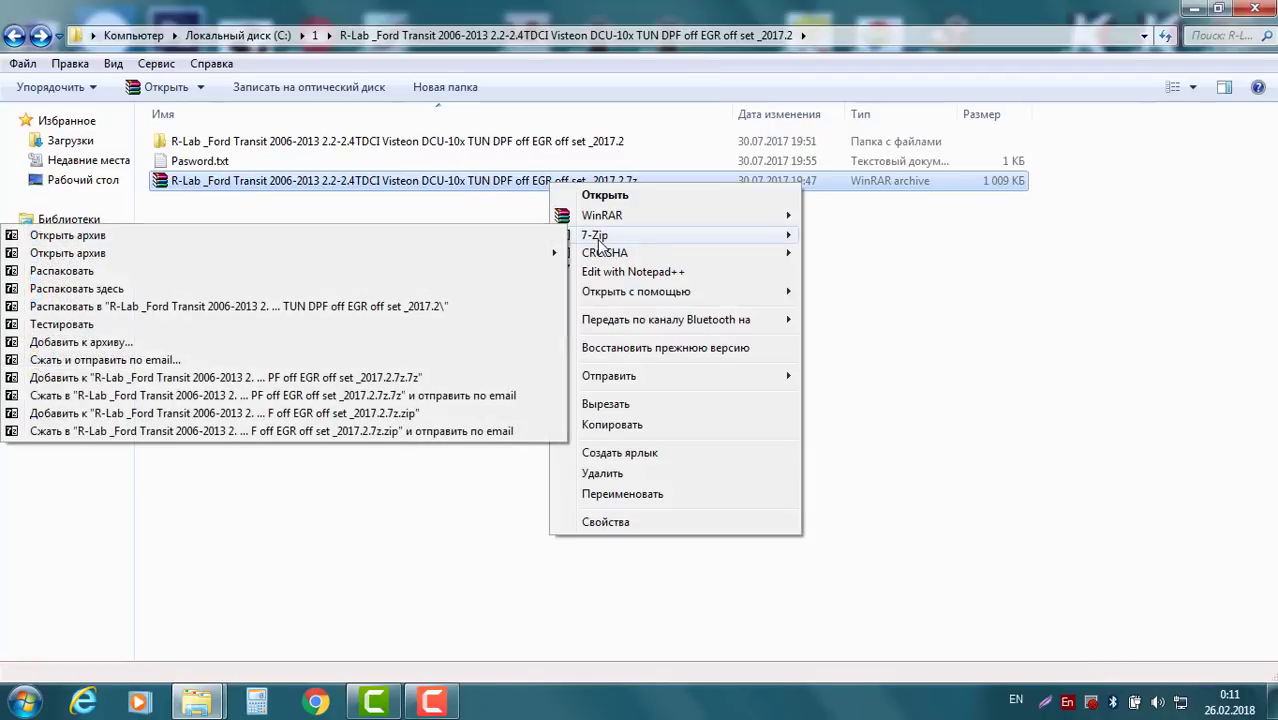
pyautogui.click(418, 307)
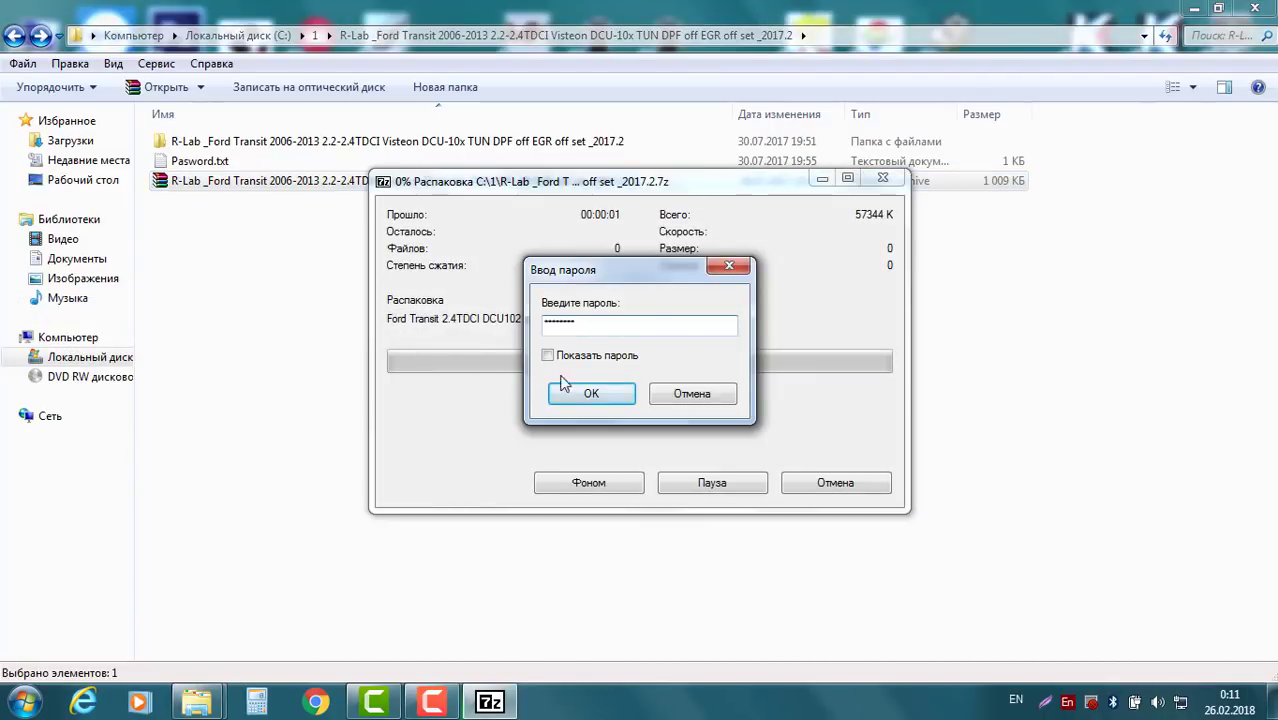
pyautogui.click(591, 394)
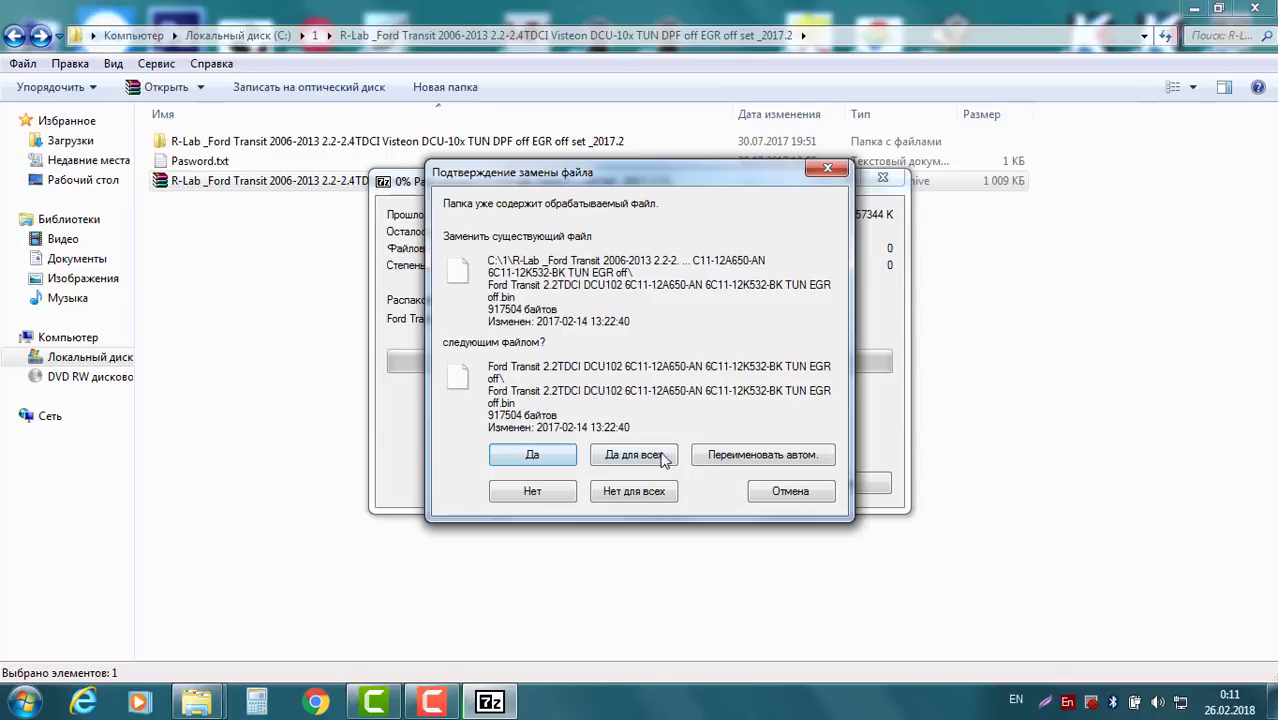
pyautogui.click(659, 455)
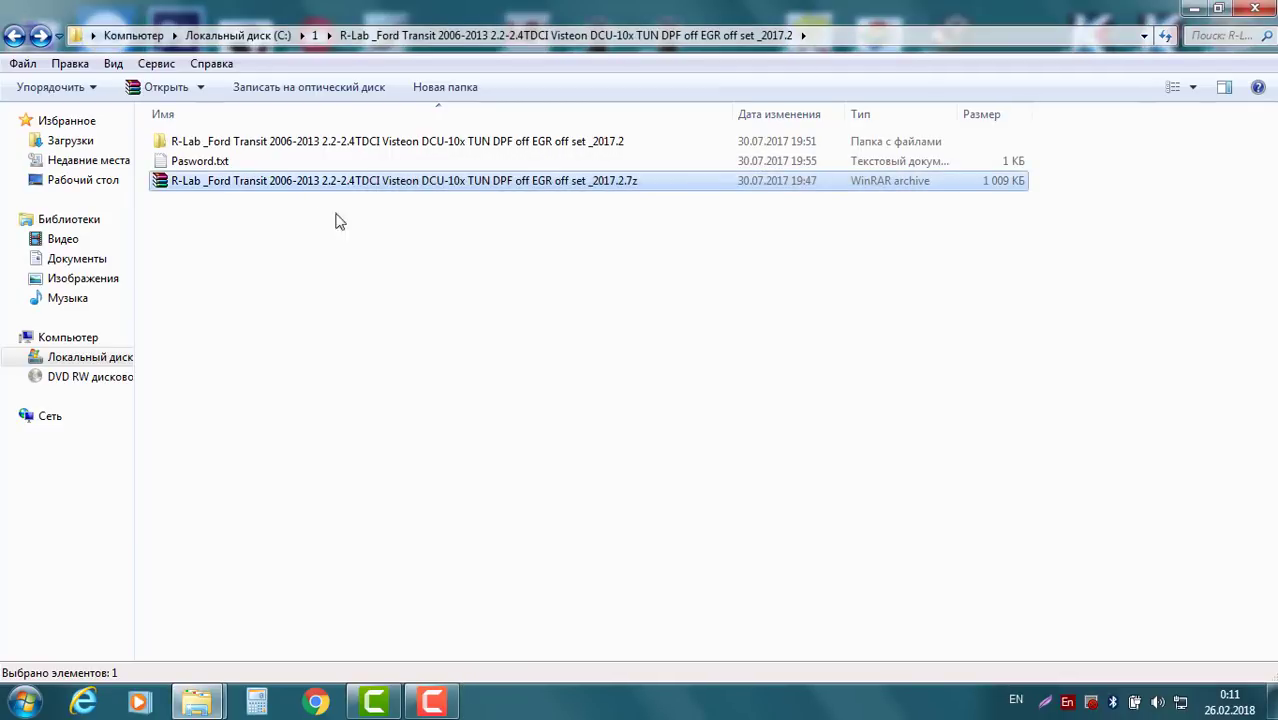
# Step: Open the extracted R-Lab folder and widen the name column to fit the full firmware folder names
pyautogui.doubleClick(340, 146)
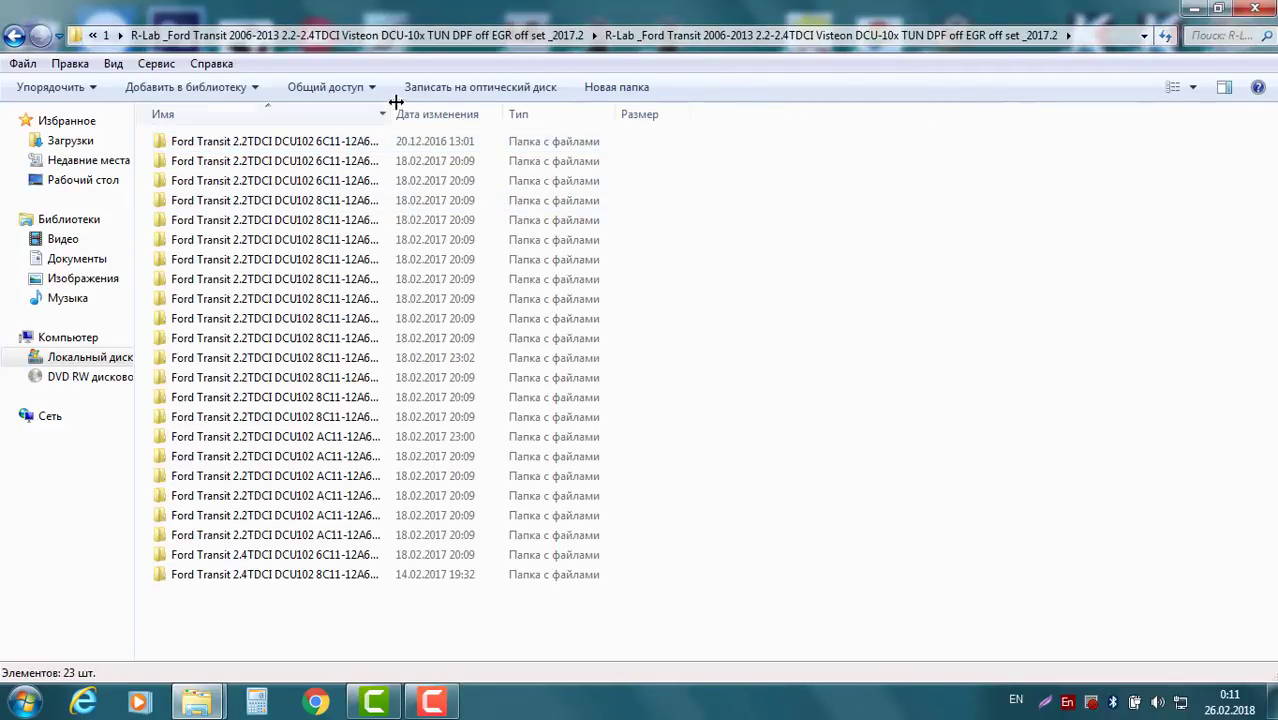
pyautogui.moveTo(425, 109); pyautogui.dragTo(730, 110)
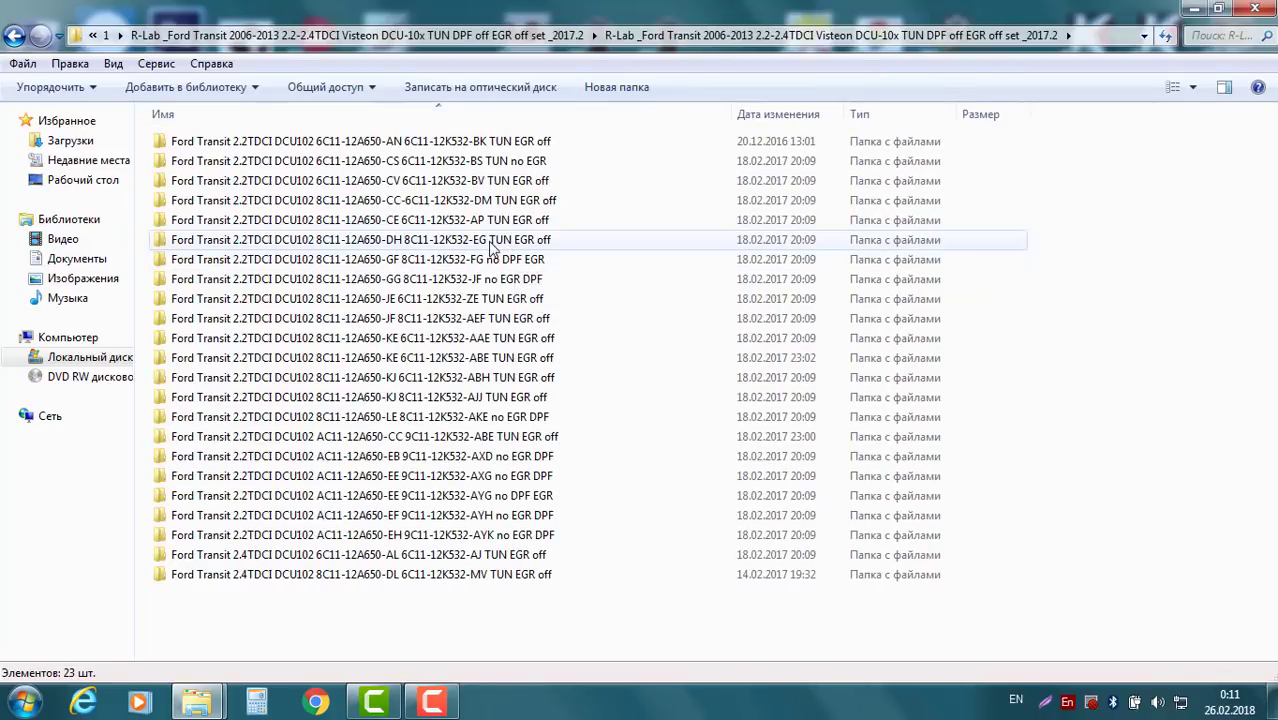
# Step: Minimize the firmware folder window and open the Attachments folder inside FORD TRANSIT on the desktop
pyautogui.click(1205, 14)
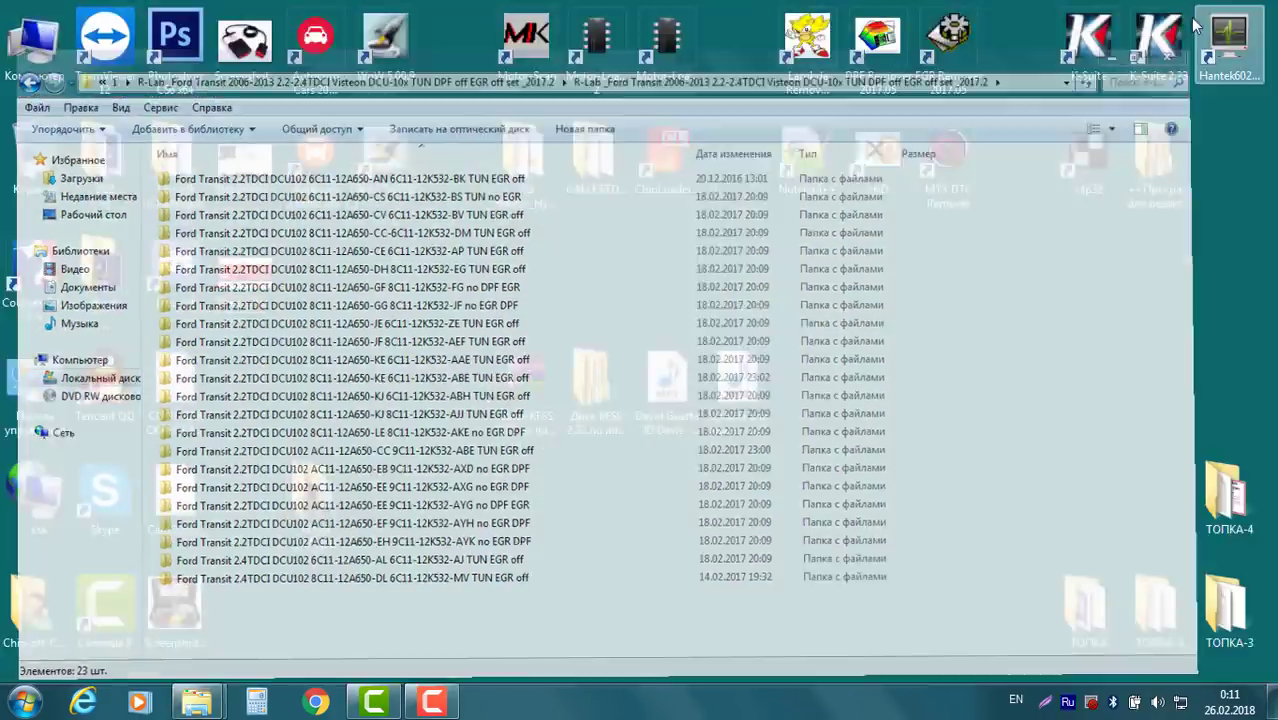
pyautogui.doubleClick(323, 498)
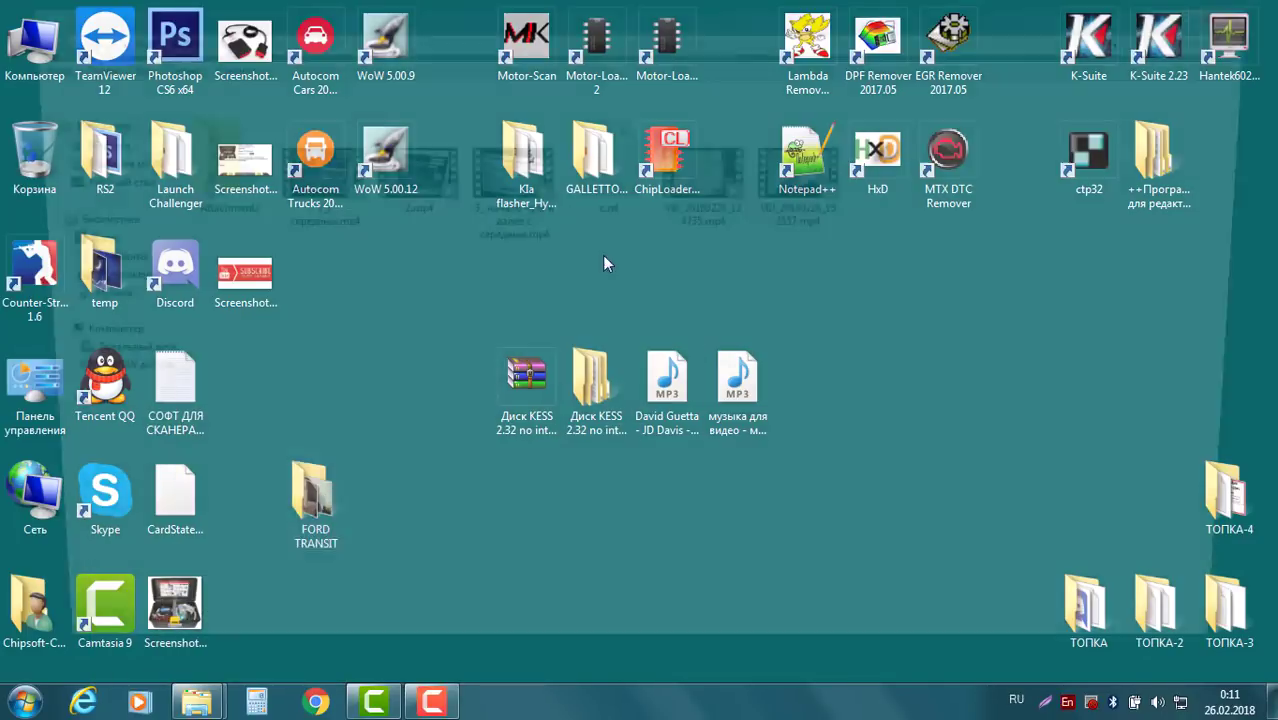
pyautogui.doubleClick(194, 160)
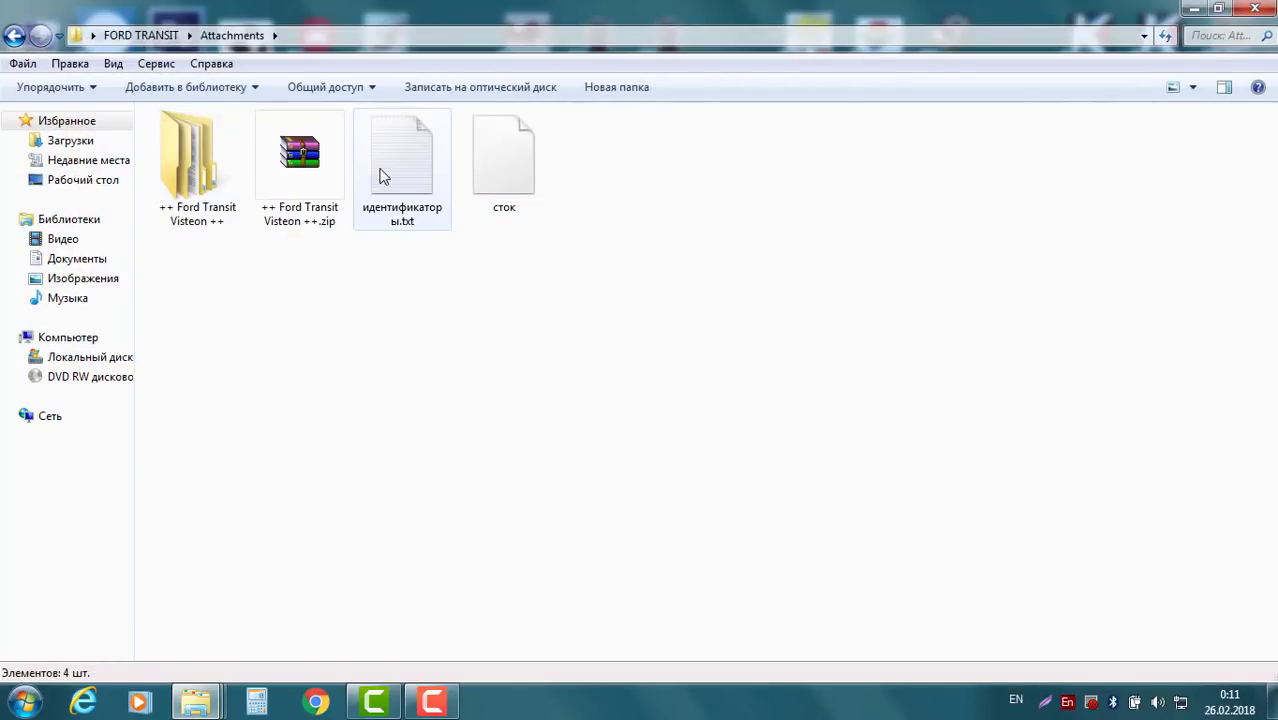
pyautogui.click(435, 170)
pyautogui.click(522, 165)
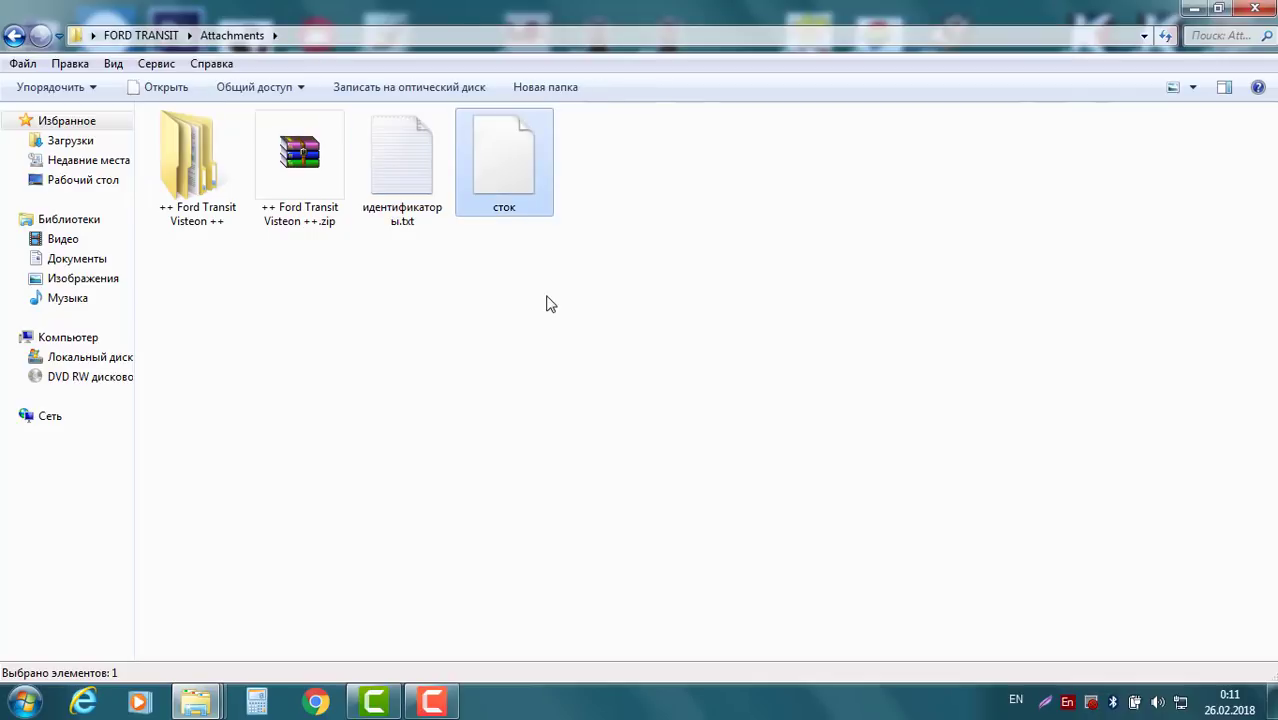
pyautogui.click(415, 171)
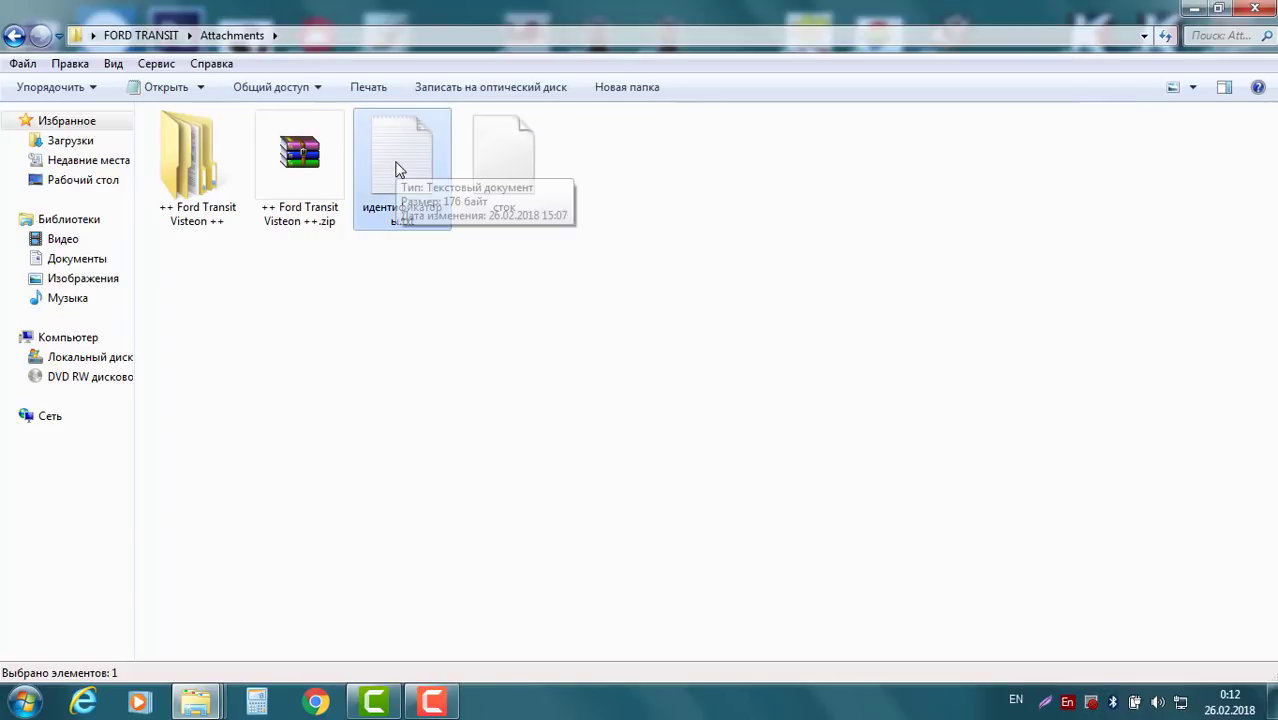
# Step: Check the file size in the properties of the сток file, leaving them unchanged
pyautogui.click(522, 165)
pyautogui.rightClick(512, 160)
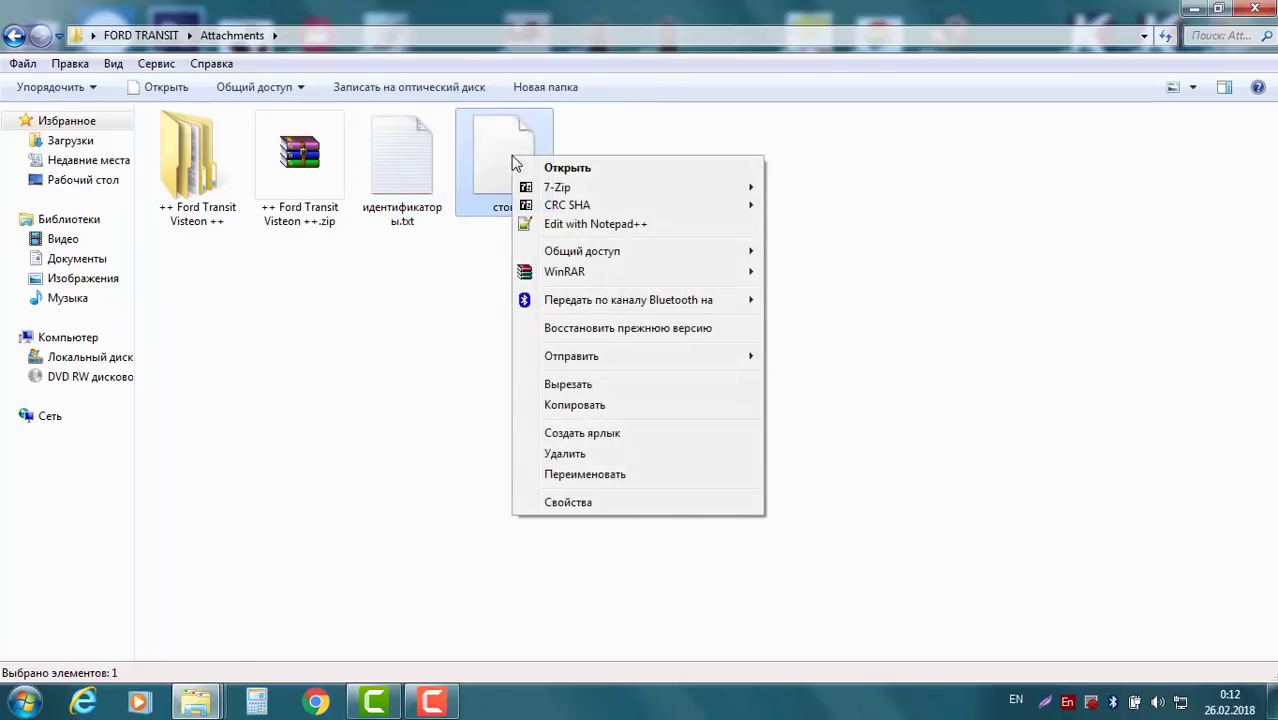
pyautogui.click(580, 503)
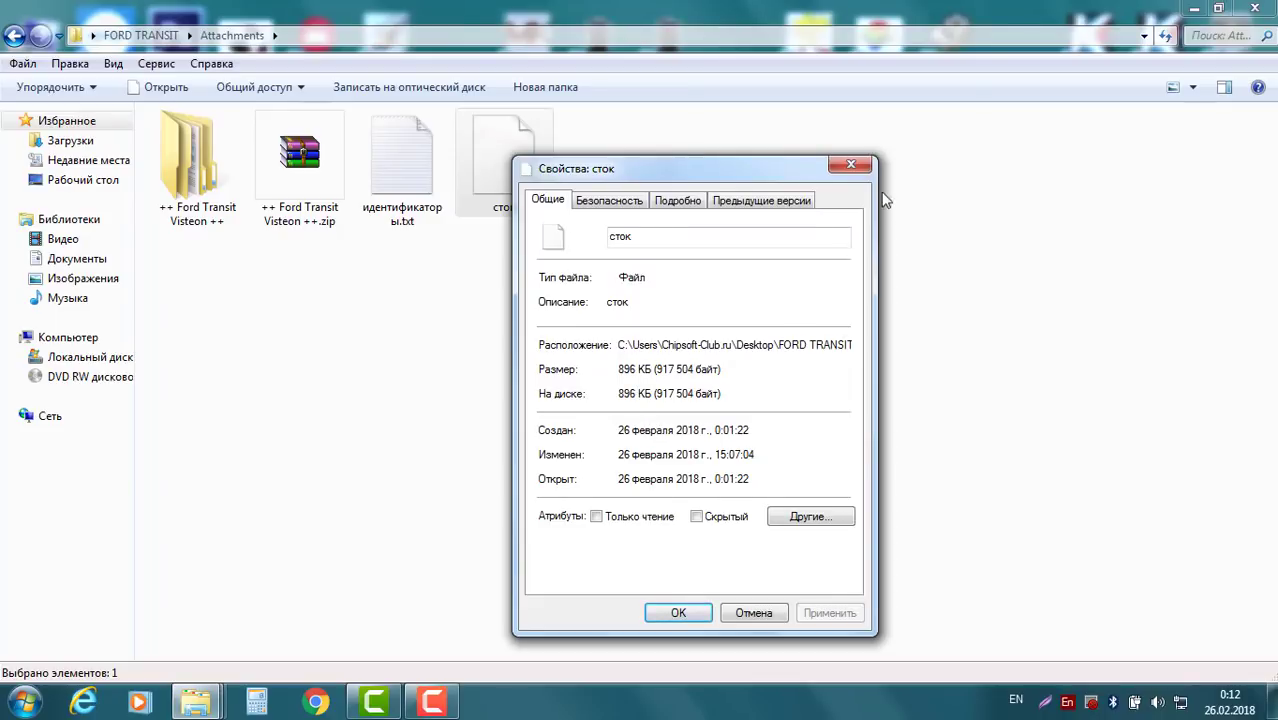
pyautogui.click(851, 165)
# Step: Open идентификаторы.txt and arrange its narrowed window side by side with the restored R-Lab firmware folder window
pyautogui.doubleClick(400, 150)
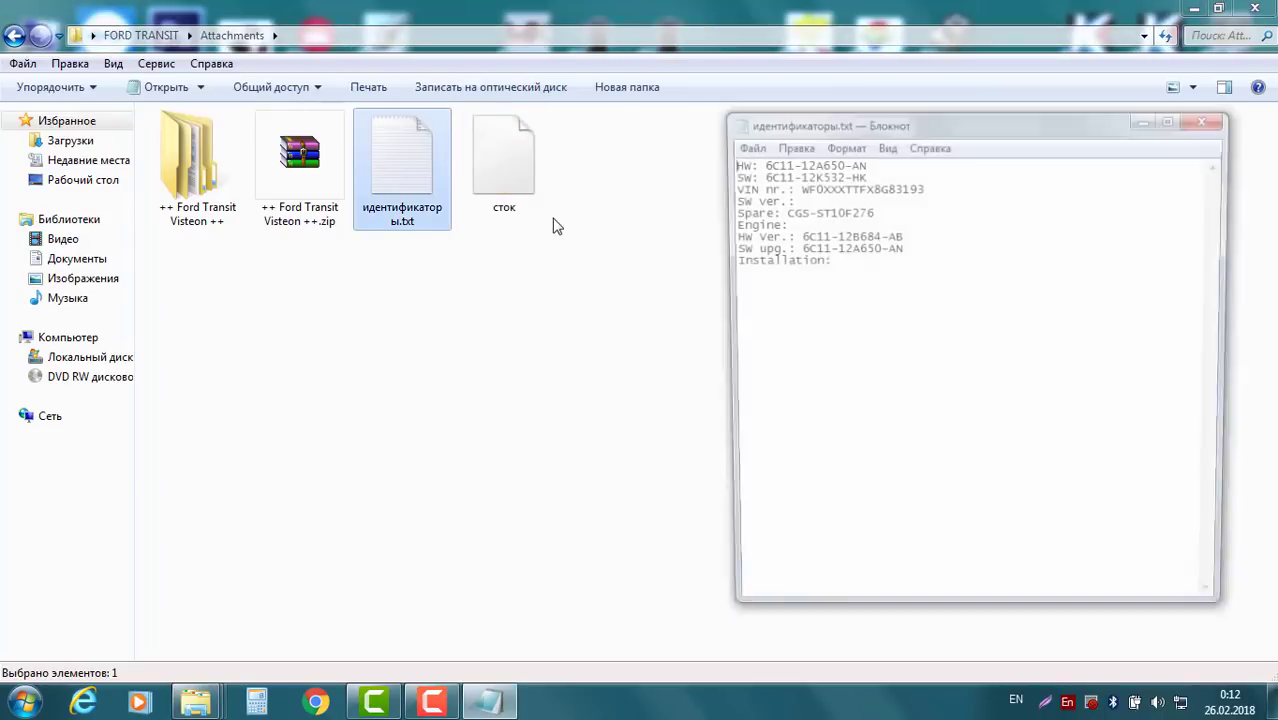
pyautogui.moveTo(855, 124); pyautogui.dragTo(876, 103)
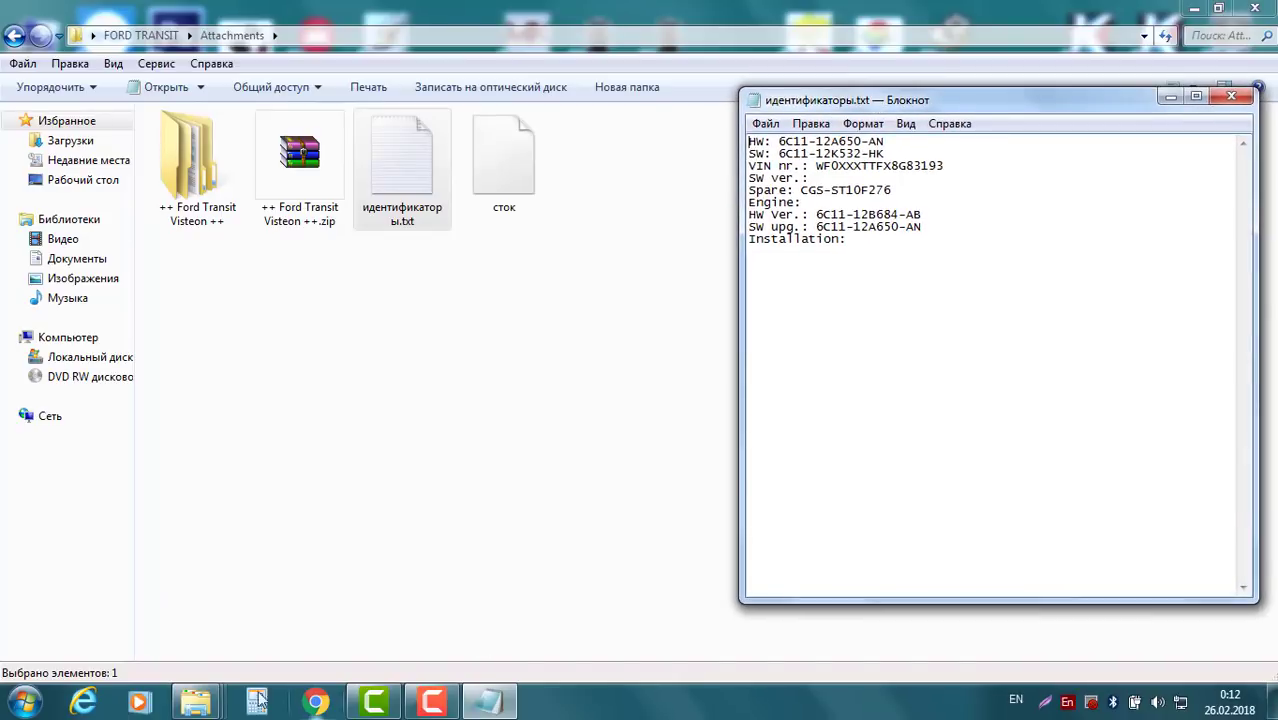
pyautogui.click(196, 702)
pyautogui.click(350, 620)
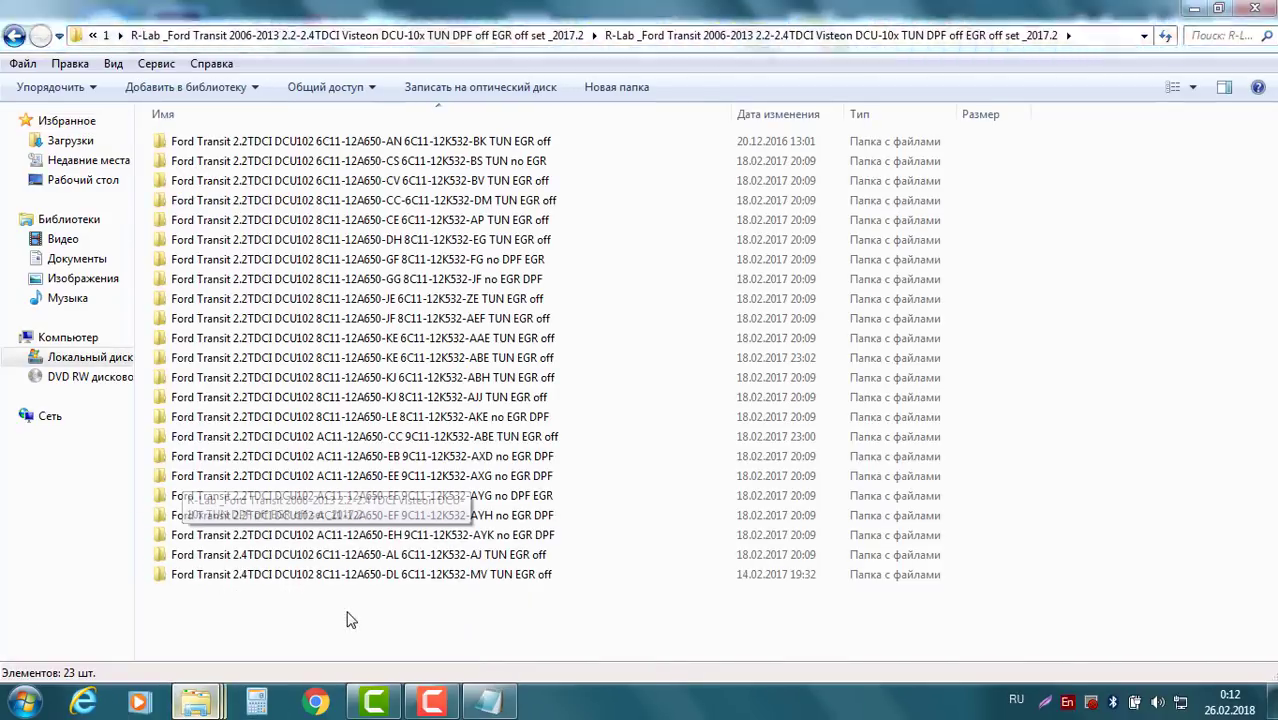
pyautogui.click(1219, 10)
pyautogui.moveTo(625, 118); pyautogui.dragTo(478, 35)
pyautogui.moveTo(947, 107); pyautogui.dragTo(941, 39)
pyautogui.moveTo(735, 195); pyautogui.dragTo(1005, 181)
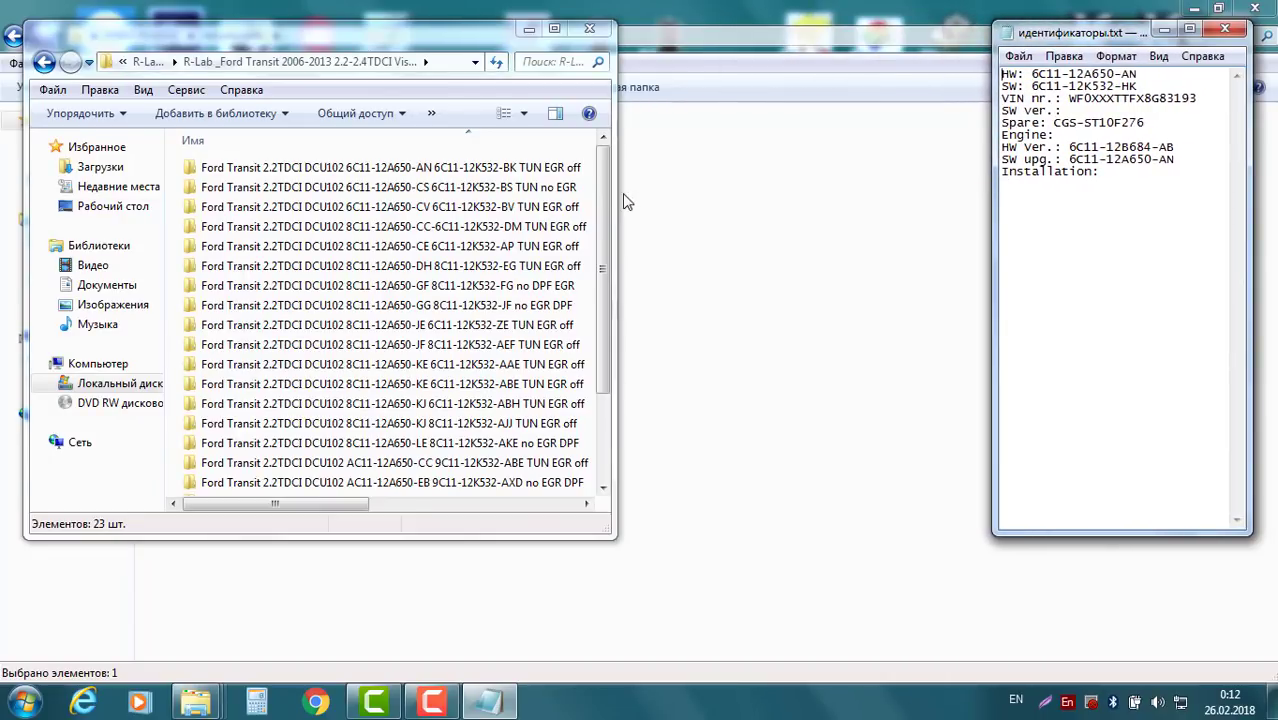
pyautogui.moveTo(617, 201); pyautogui.dragTo(963, 190)
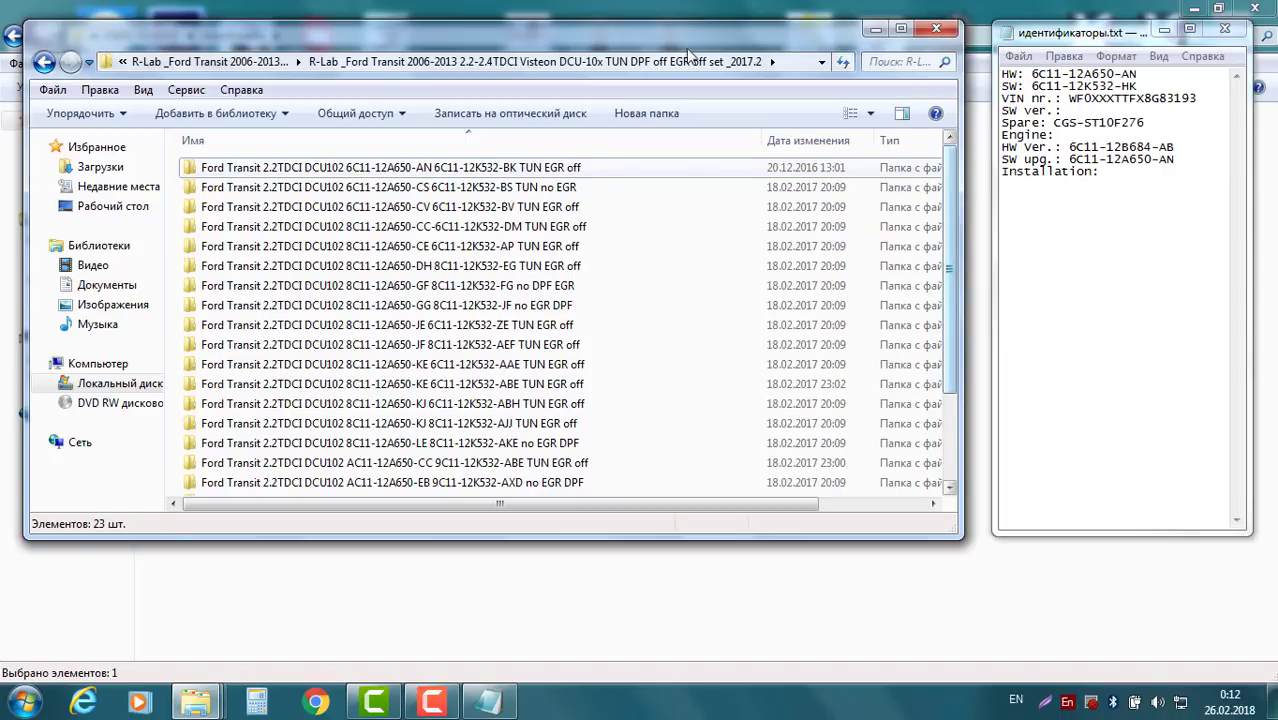
pyautogui.moveTo(676, 31); pyautogui.dragTo(678, 23)
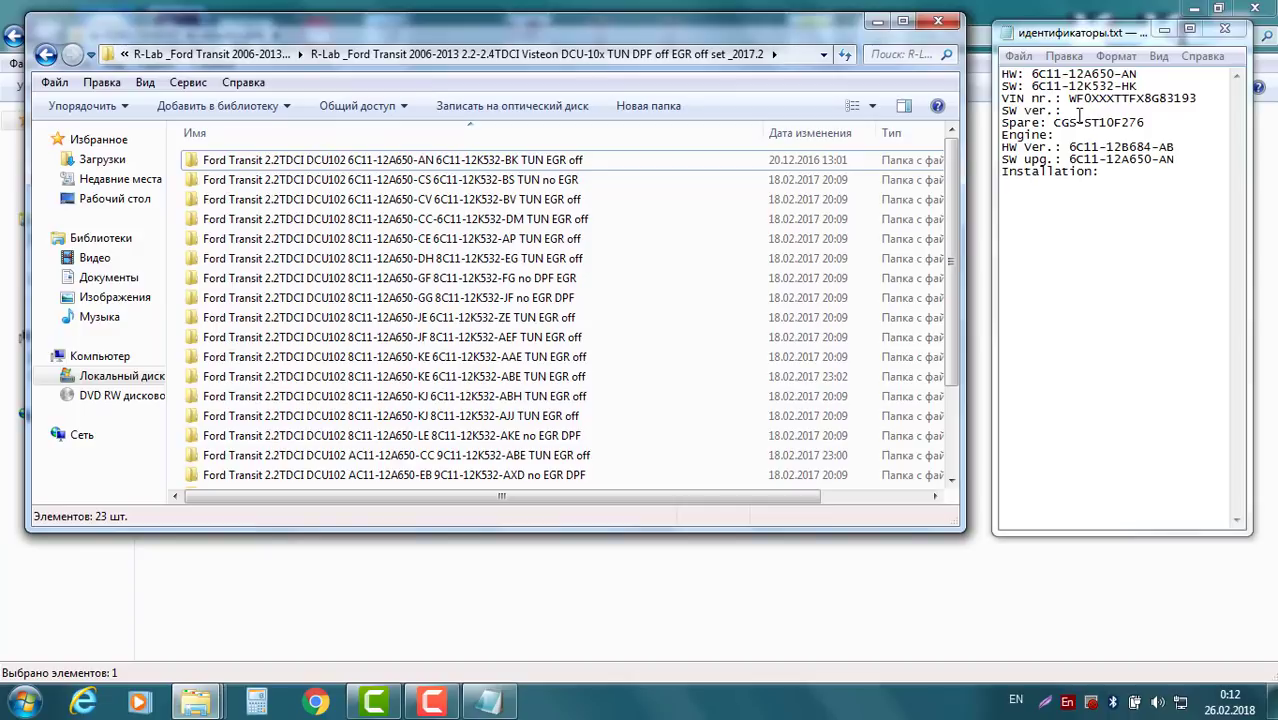
# Step: Compare the HW and SW numbers in идентификаторы.txt part by part with the firmware folder names, starting with the 6C11-12A650-AN folder
pyautogui.moveTo(310, 172)
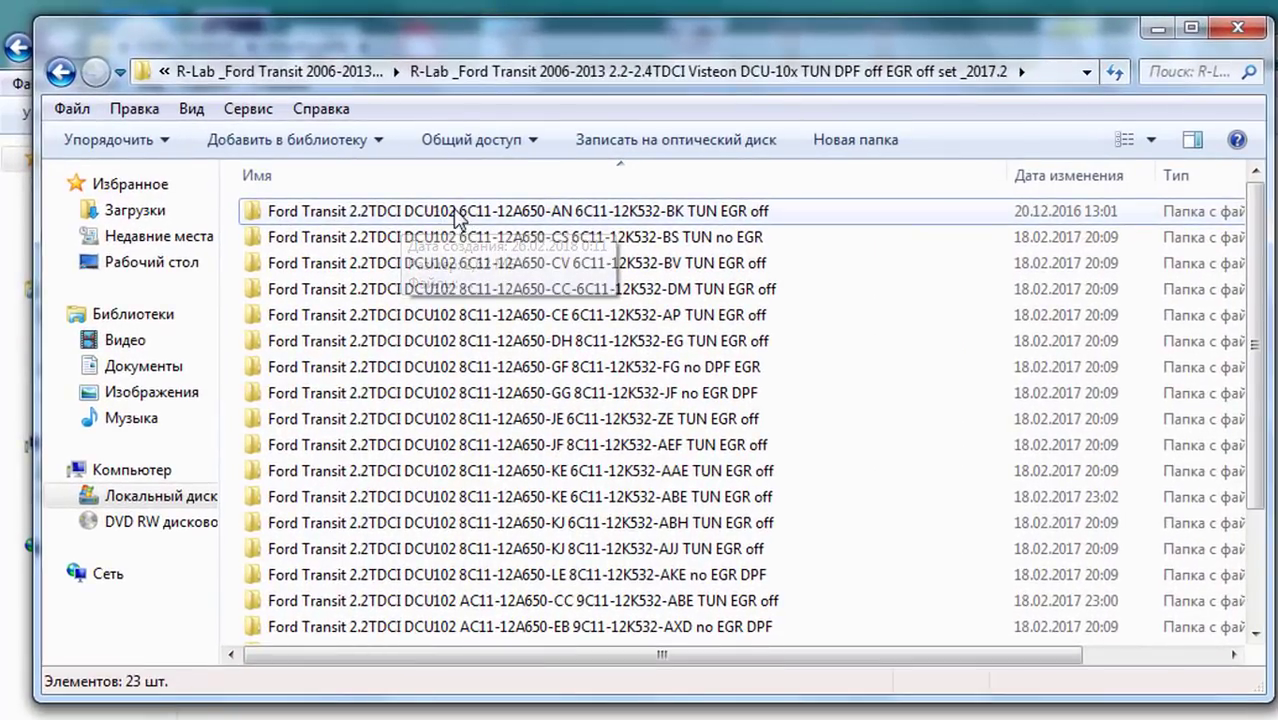
pyautogui.moveTo(456, 214)
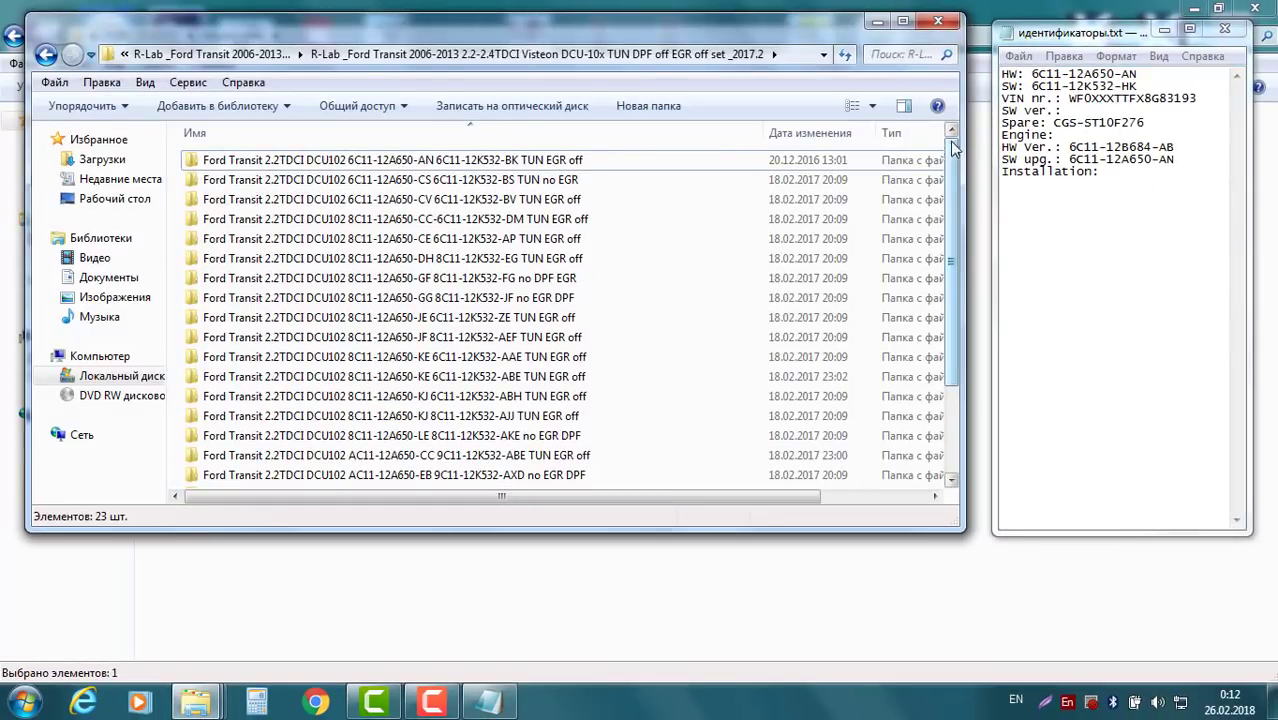
pyautogui.moveTo(955, 162)
pyautogui.mouseDown()
pyautogui.moveTo(956, 258)
pyautogui.moveTo(953, 160)
pyautogui.mouseUp()
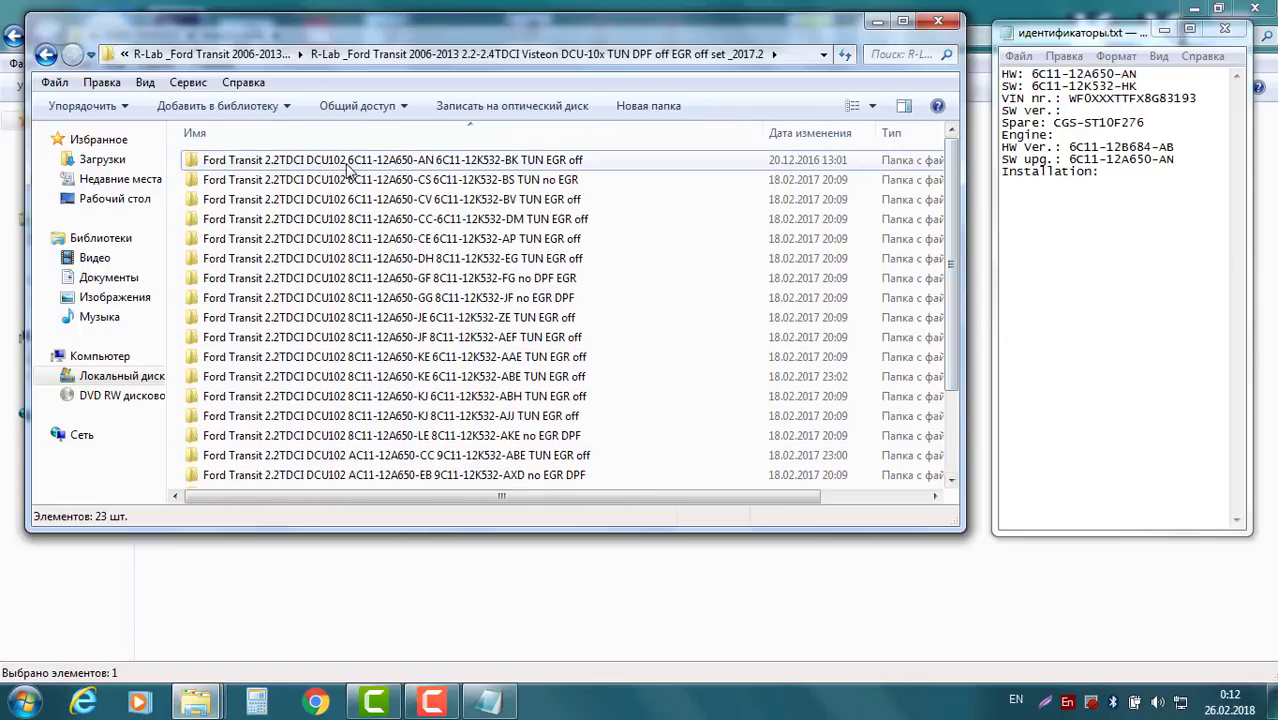
pyautogui.moveTo(1031, 75); pyautogui.dragTo(1055, 78)
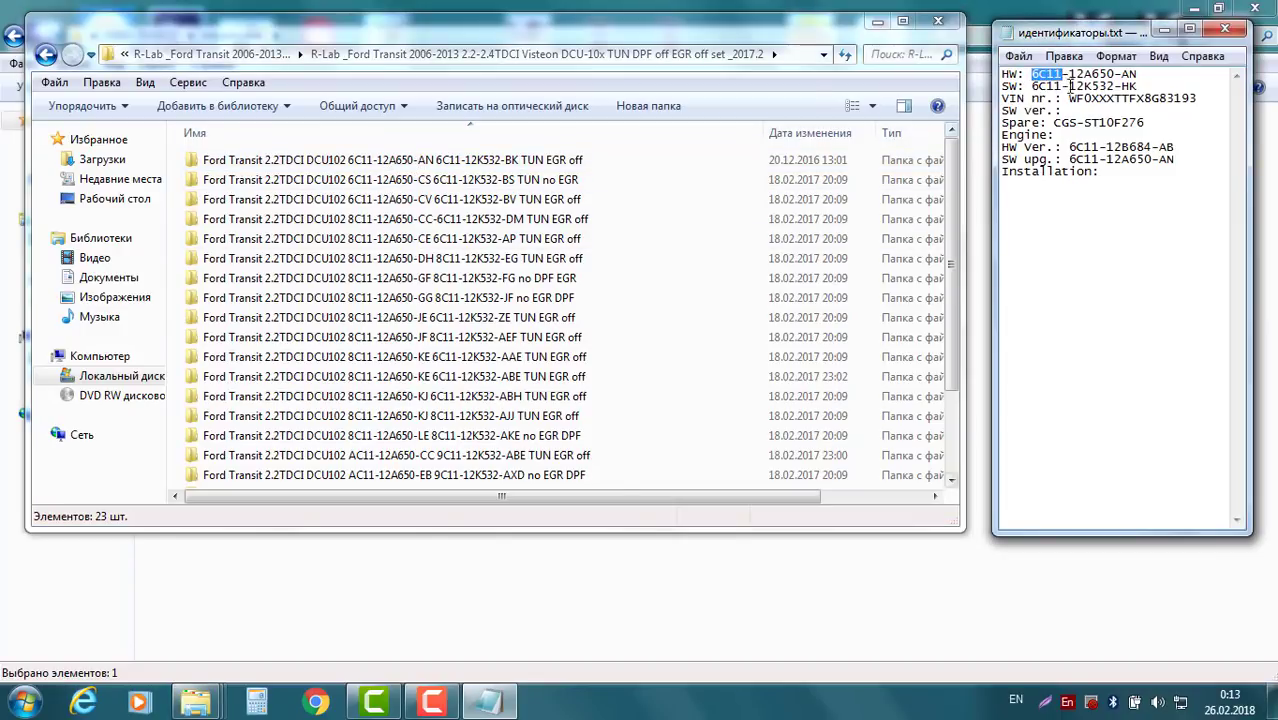
pyautogui.moveTo(1071, 76); pyautogui.dragTo(1113, 77)
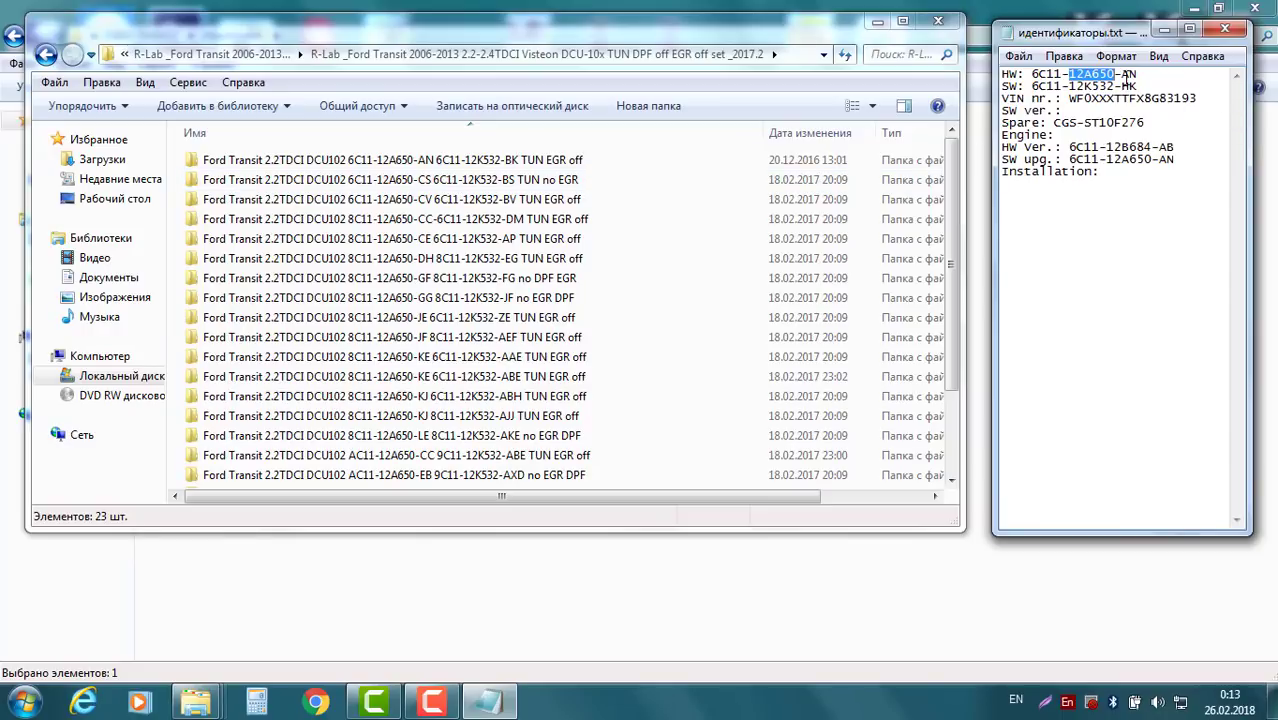
pyautogui.moveTo(1121, 76); pyautogui.dragTo(1137, 77)
pyautogui.click(437, 165)
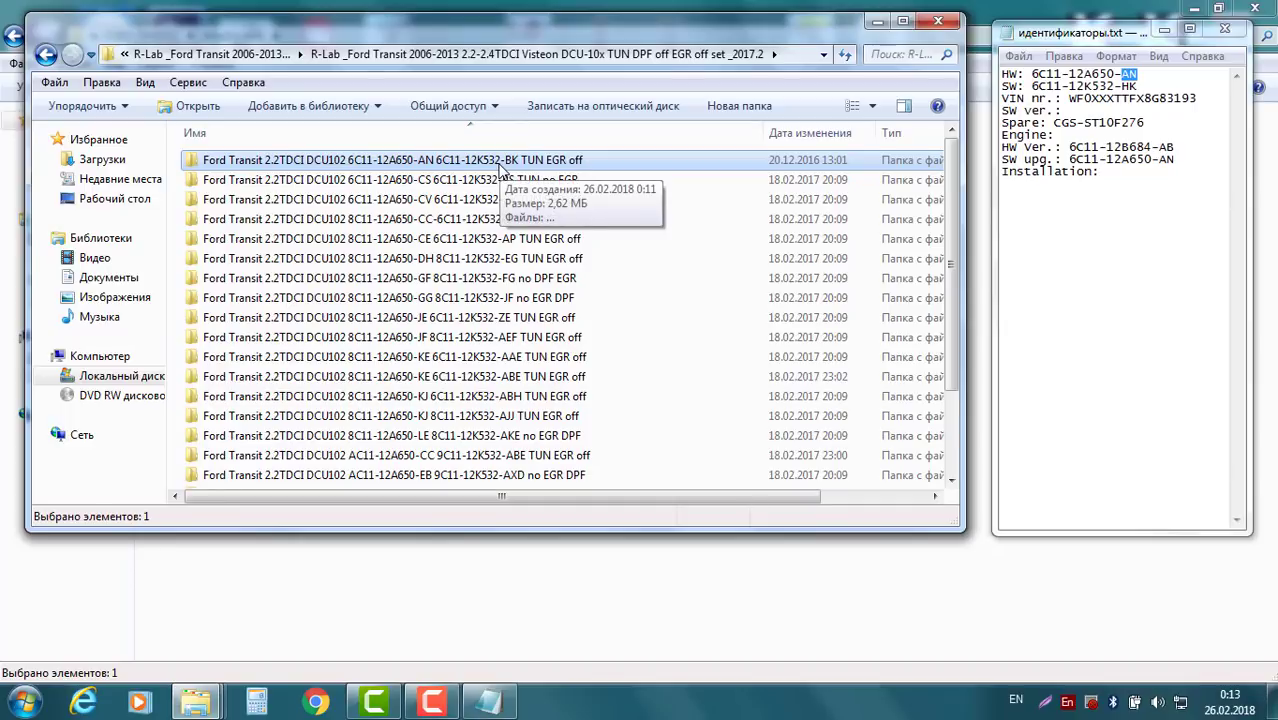
pyautogui.moveTo(1121, 86); pyautogui.dragTo(1136, 86)
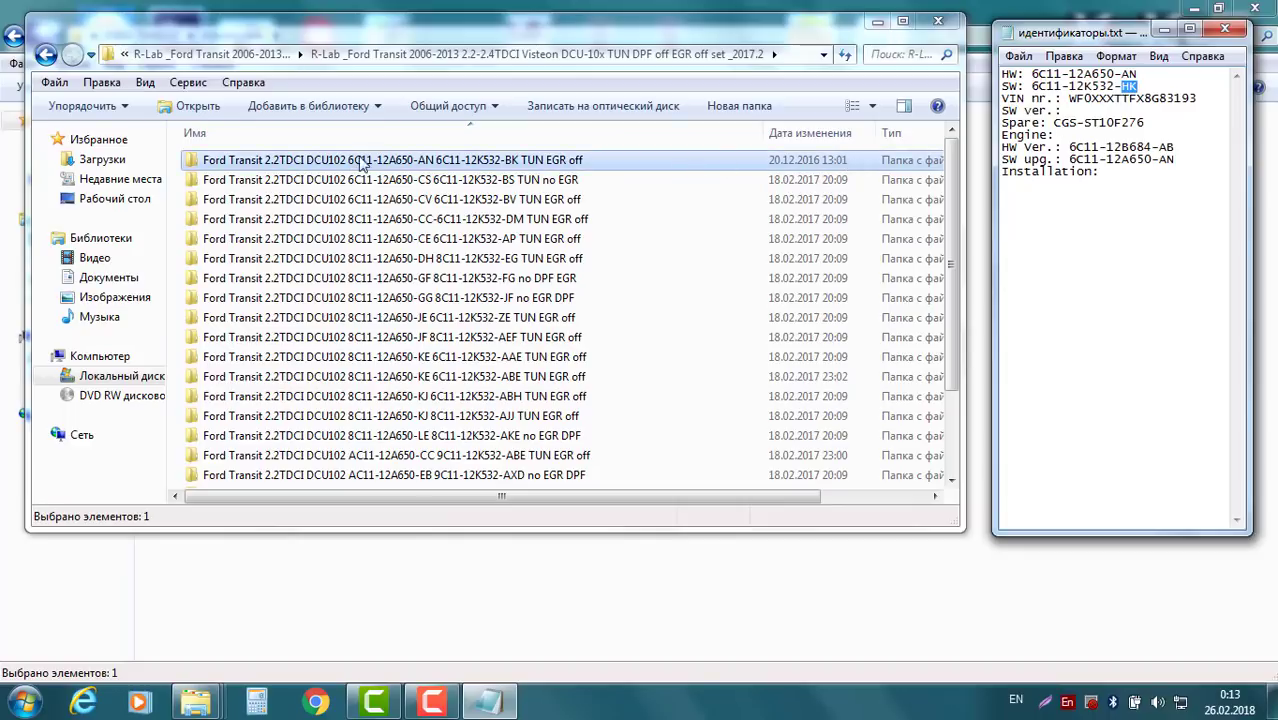
pyautogui.click(414, 163)
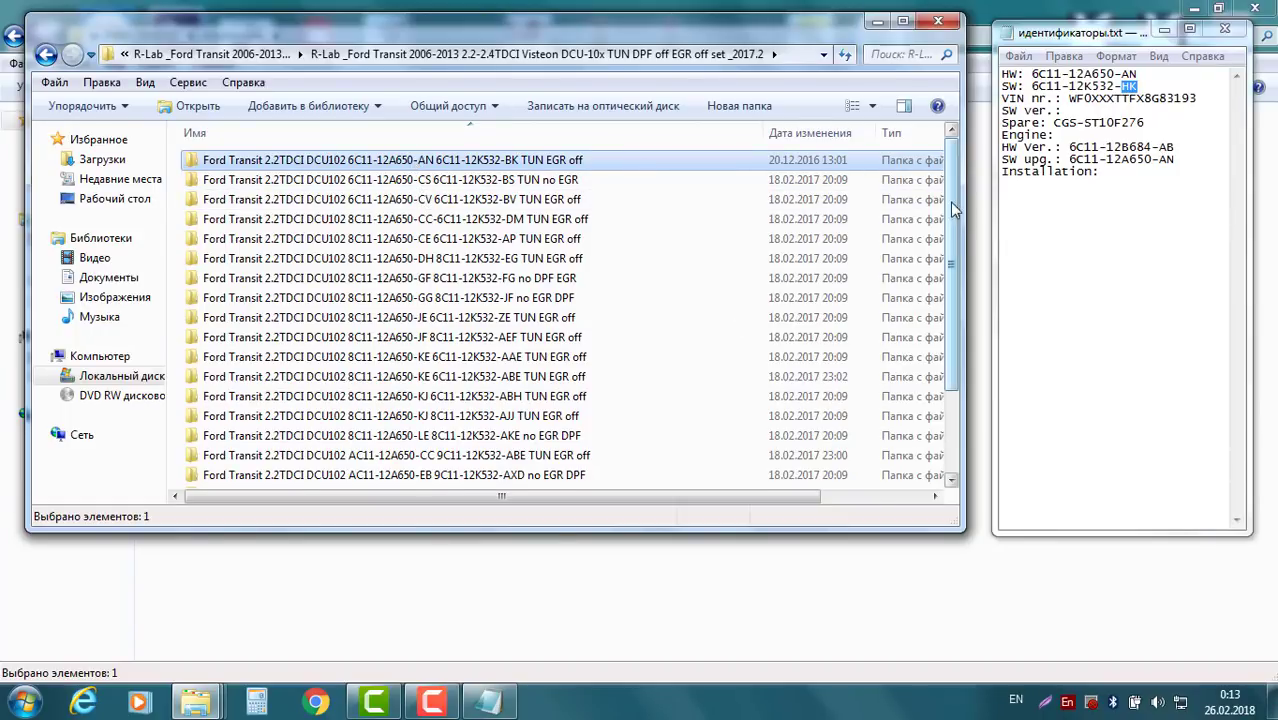
pyautogui.moveTo(952, 210)
pyautogui.mouseDown()
pyautogui.moveTo(948, 302)
pyautogui.moveTo(938, 205)
pyautogui.mouseUp()
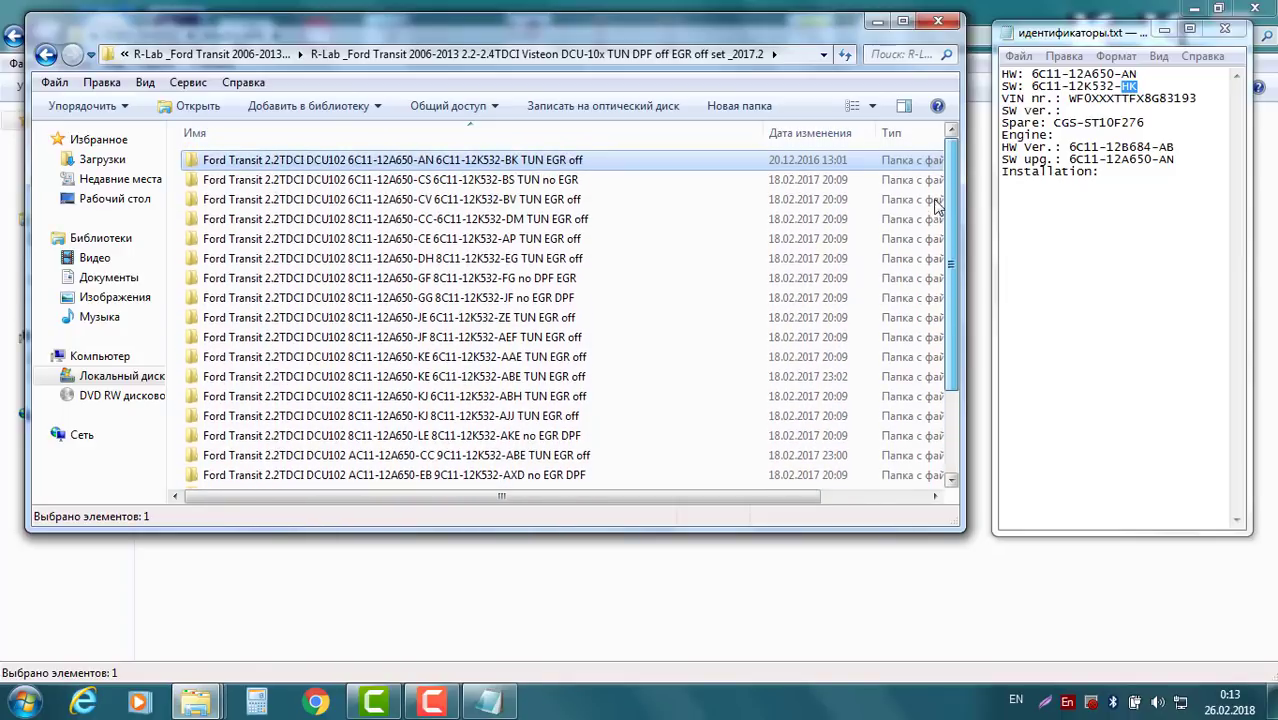
# Step: Open the 6C11-12A650-AN 6C11-12K532-BK TUN EGR off folder and widen the name column to show full file names and sizes
pyautogui.doubleClick(408, 165)
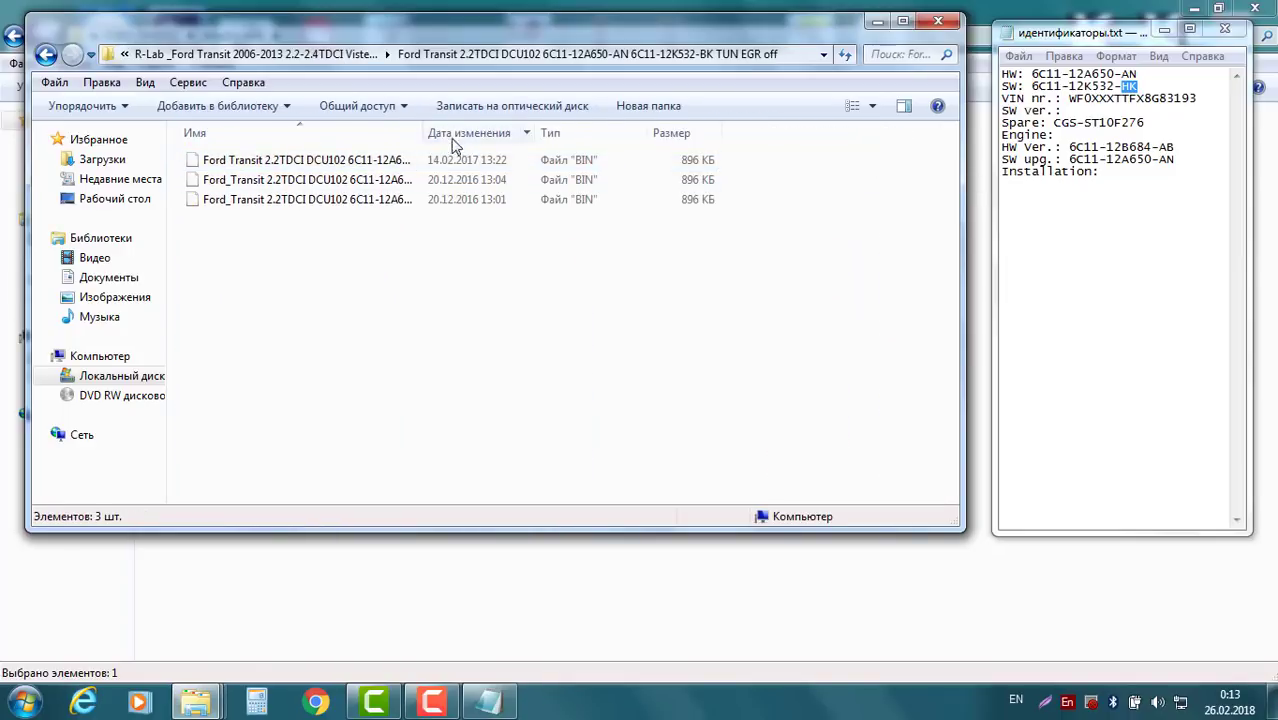
pyautogui.moveTo(425, 133); pyautogui.dragTo(716, 137)
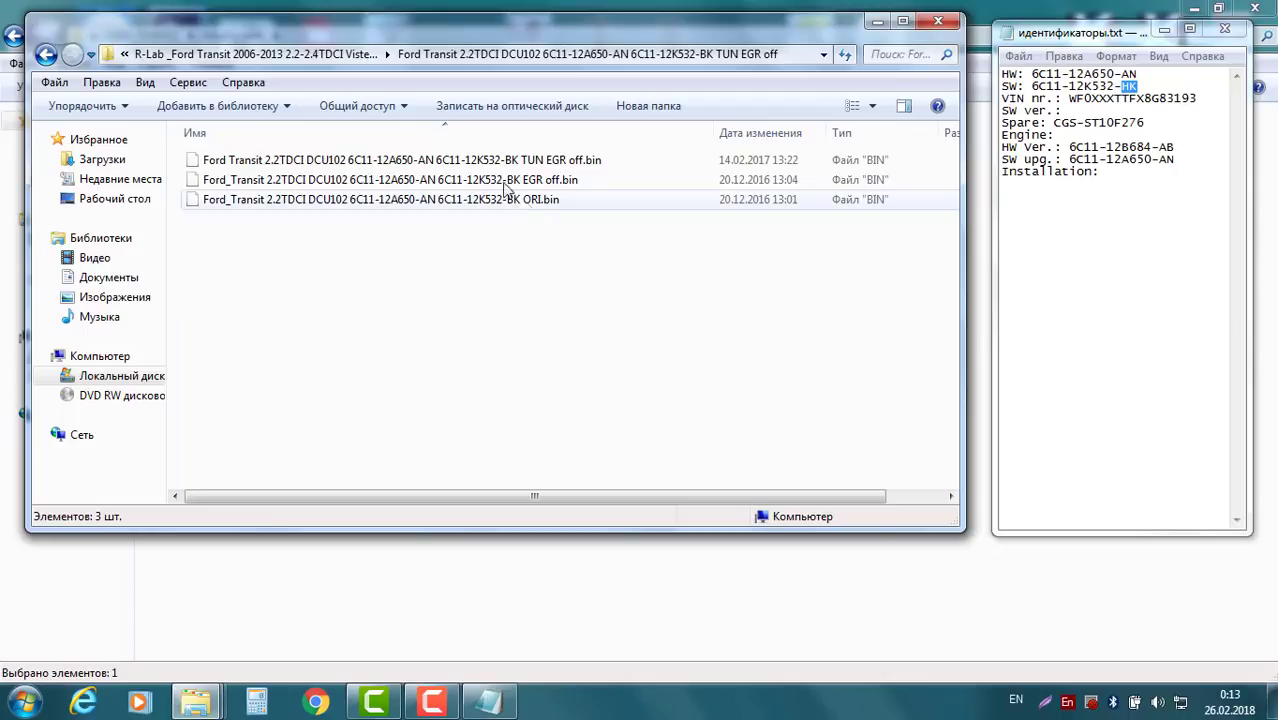
pyautogui.click(560, 161)
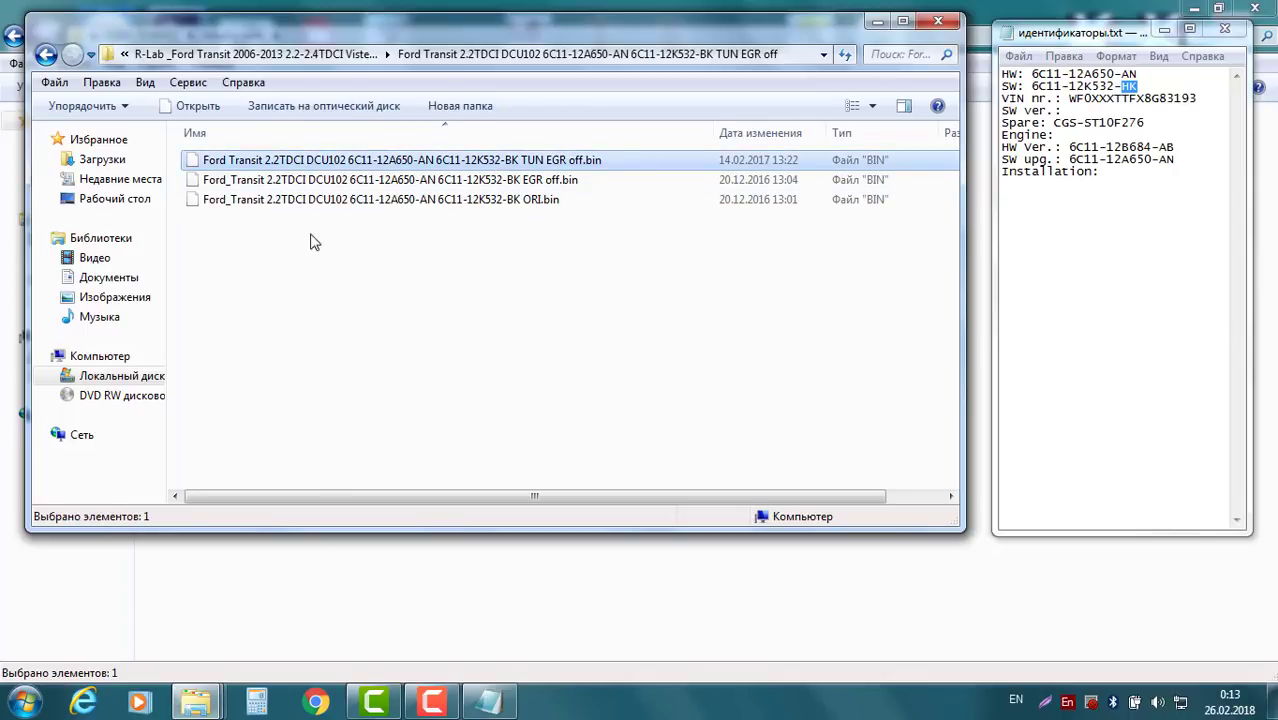
pyautogui.moveTo(716, 497); pyautogui.dragTo(873, 487)
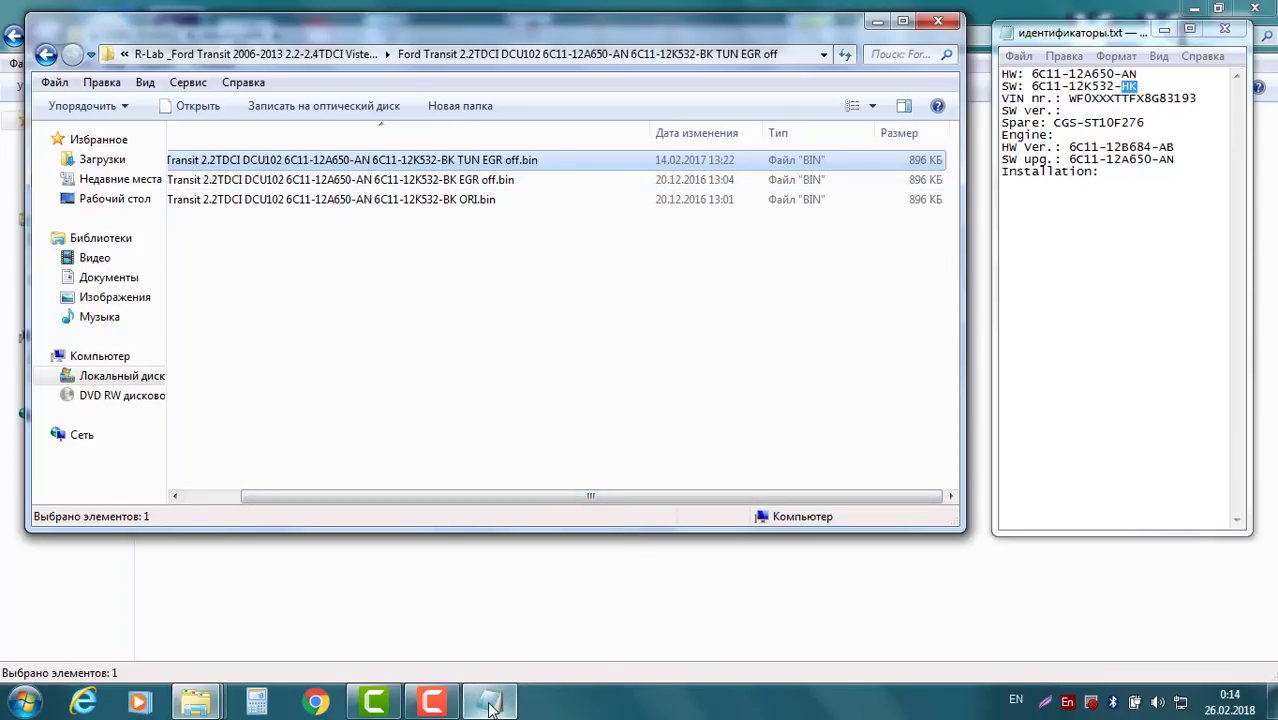
# Step: Return to the Attachments folder and check the сток file's size in its properties against the firmware files
pyautogui.moveTo(196, 702)
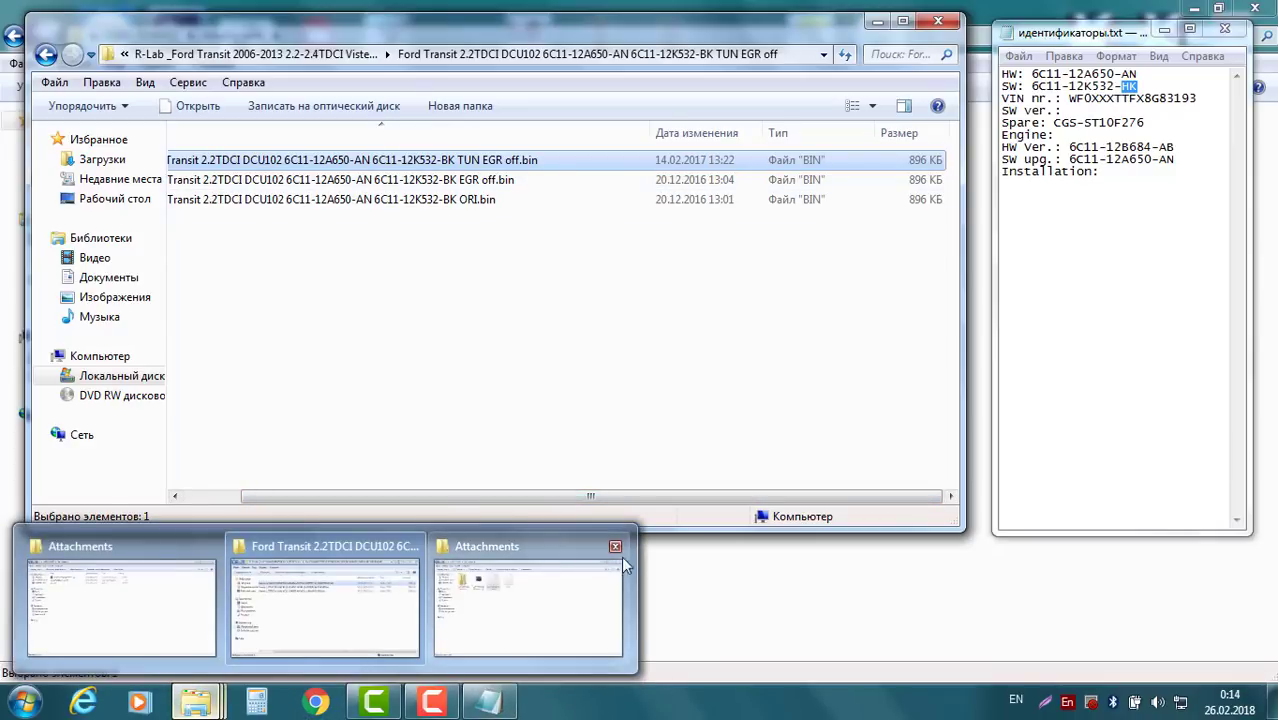
pyautogui.click(557, 622)
pyautogui.rightClick(512, 172)
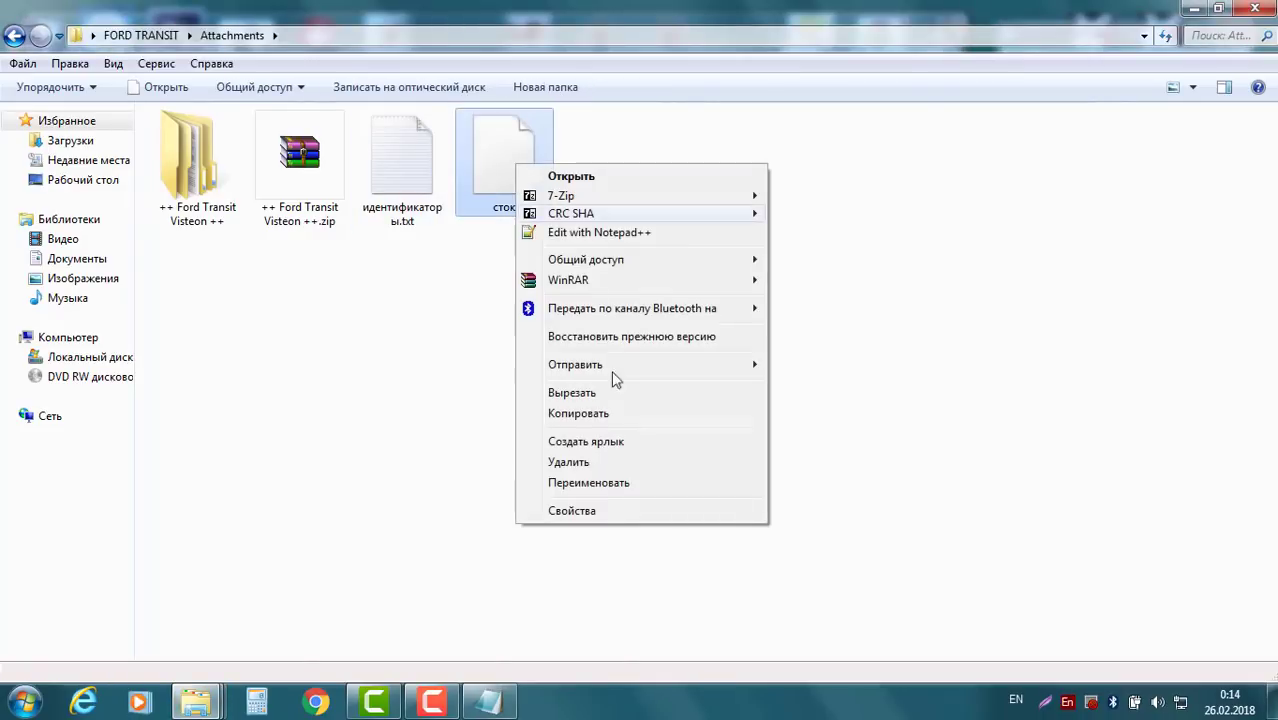
pyautogui.click(622, 508)
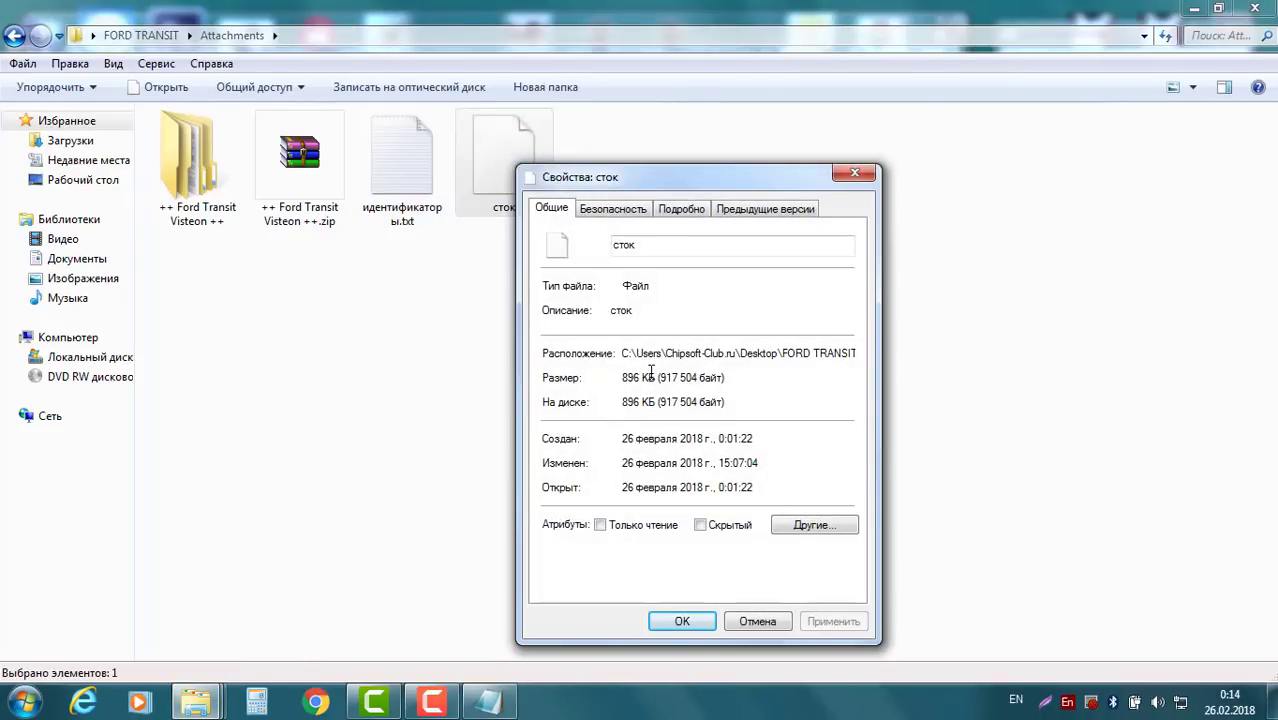
pyautogui.click(762, 622)
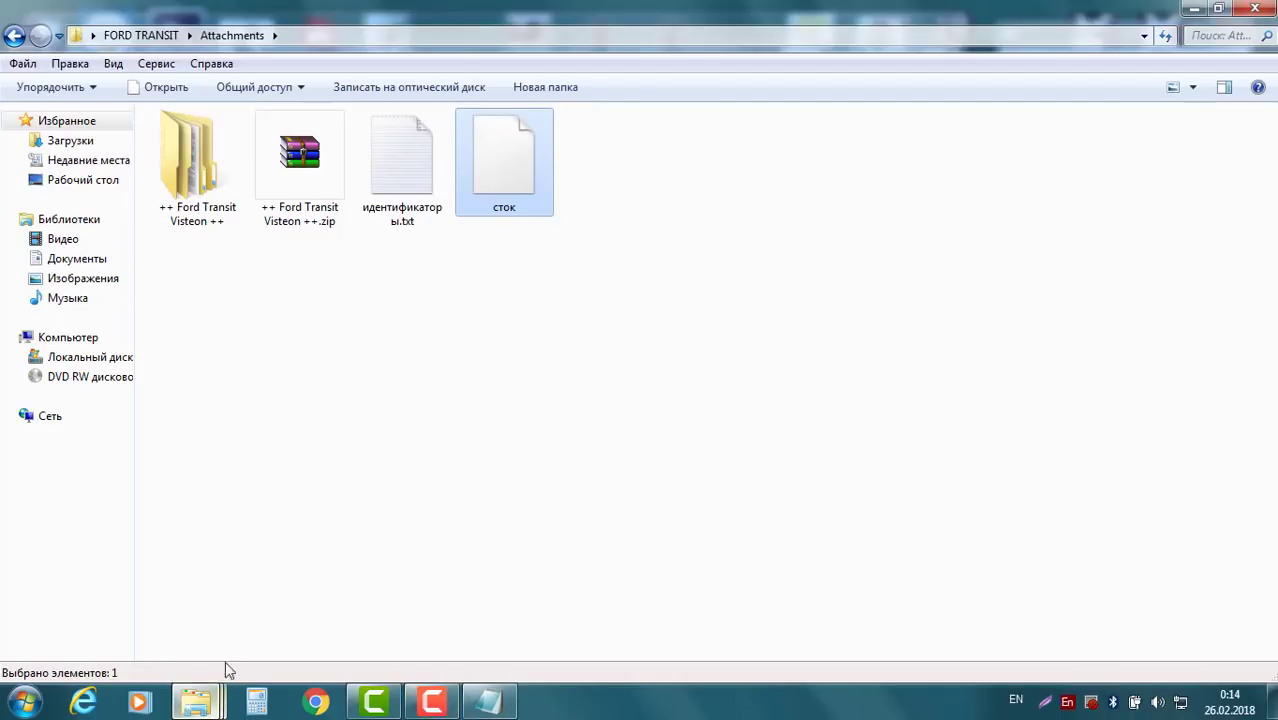
# Step: Close the duplicate Attachments window, return to the 6C11-12A650-AN firmware folder and select the TUN EGR off.bin file
pyautogui.moveTo(196, 700)
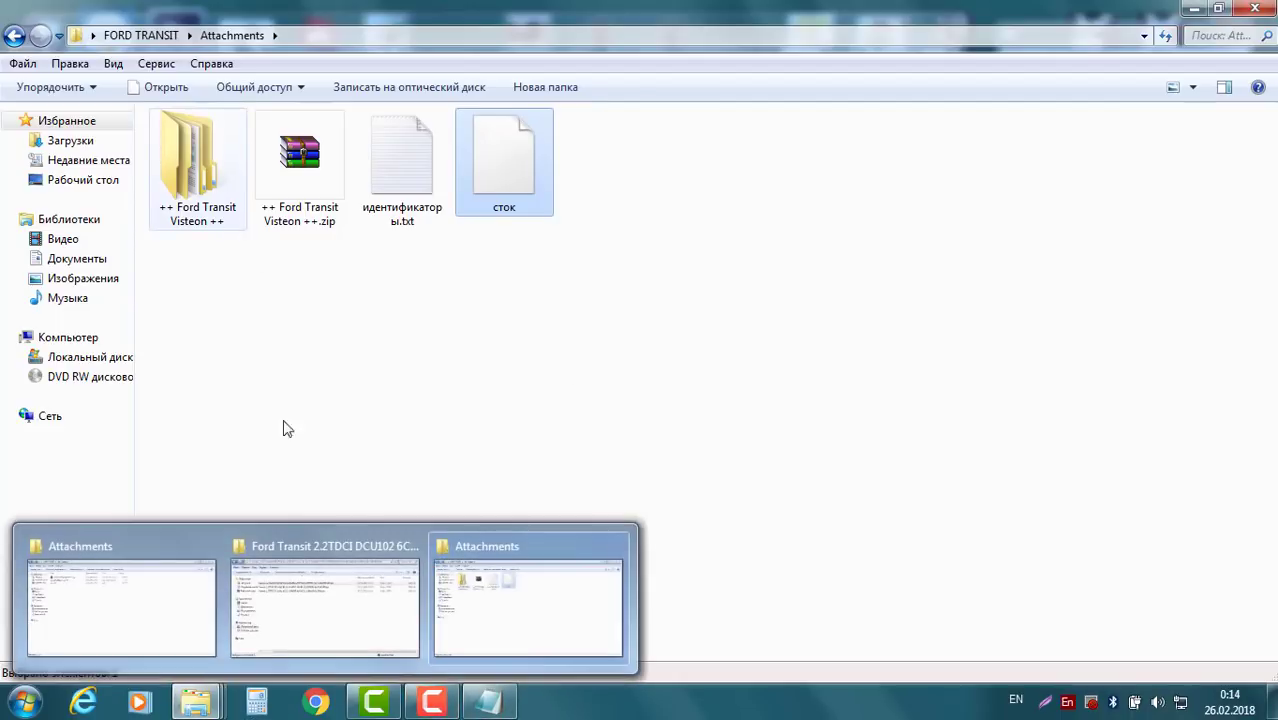
pyautogui.click(197, 704)
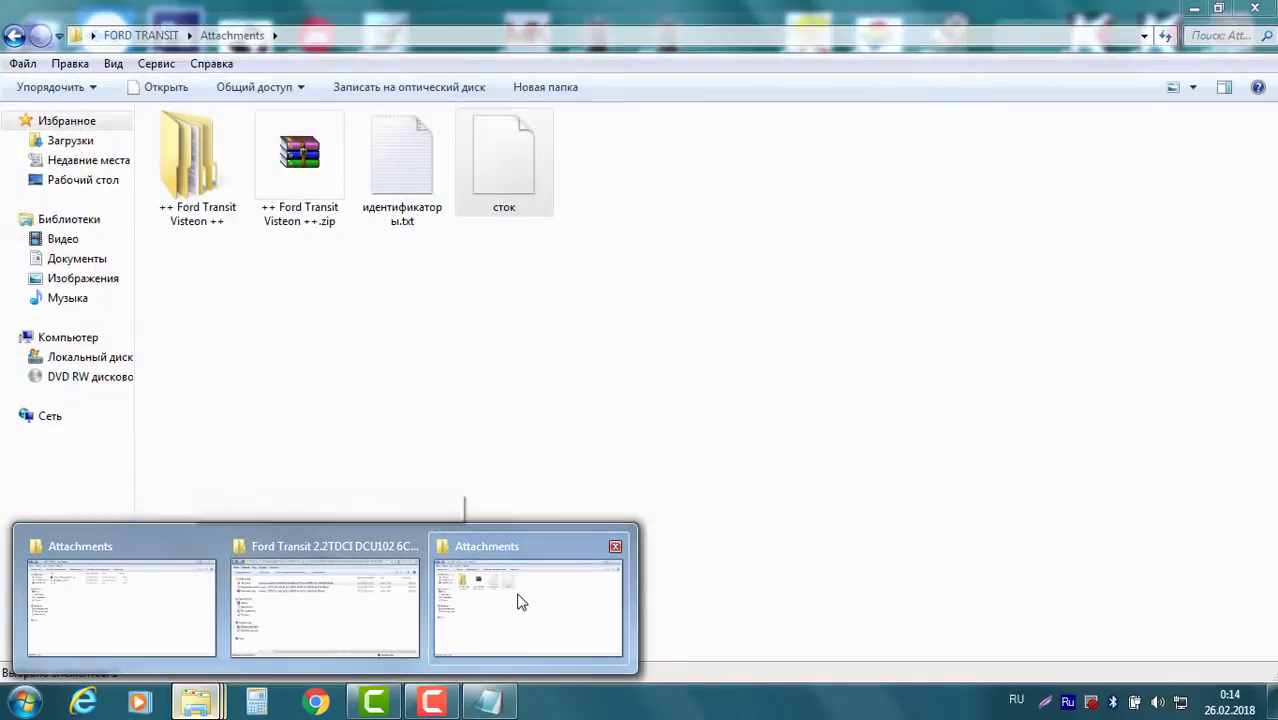
pyautogui.moveTo(363, 598)
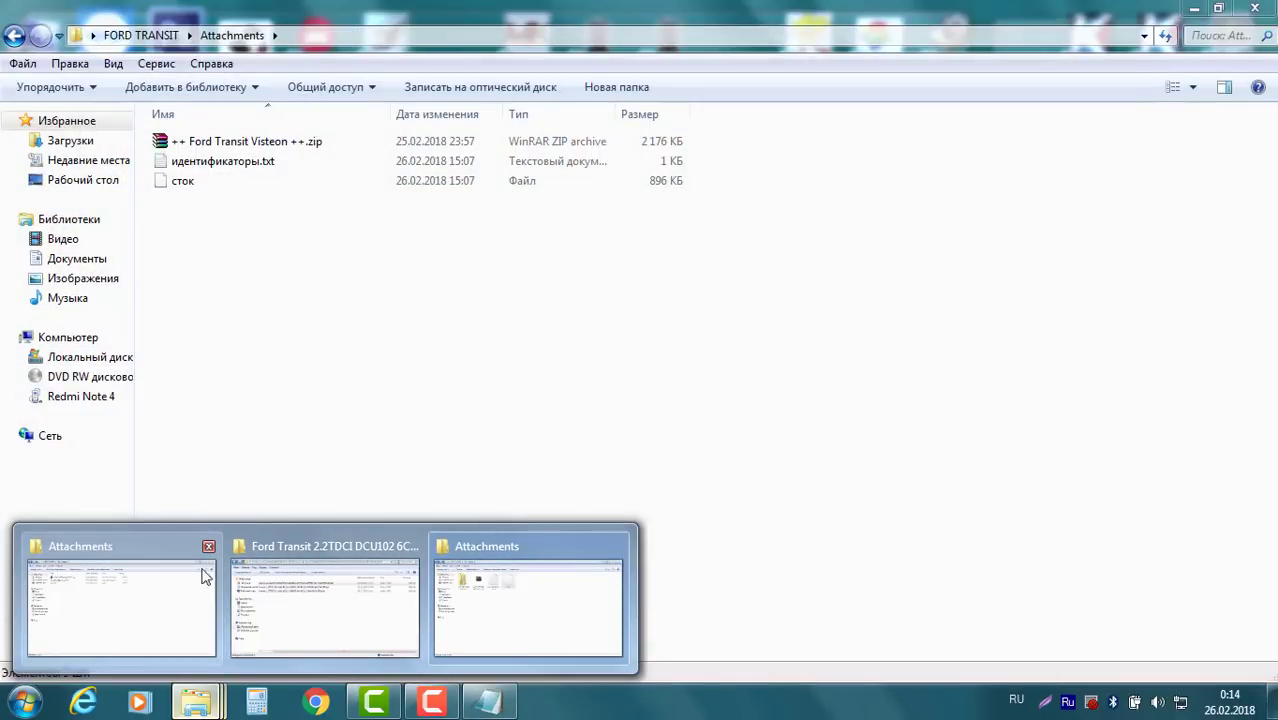
pyautogui.click(209, 552)
pyautogui.click(163, 615)
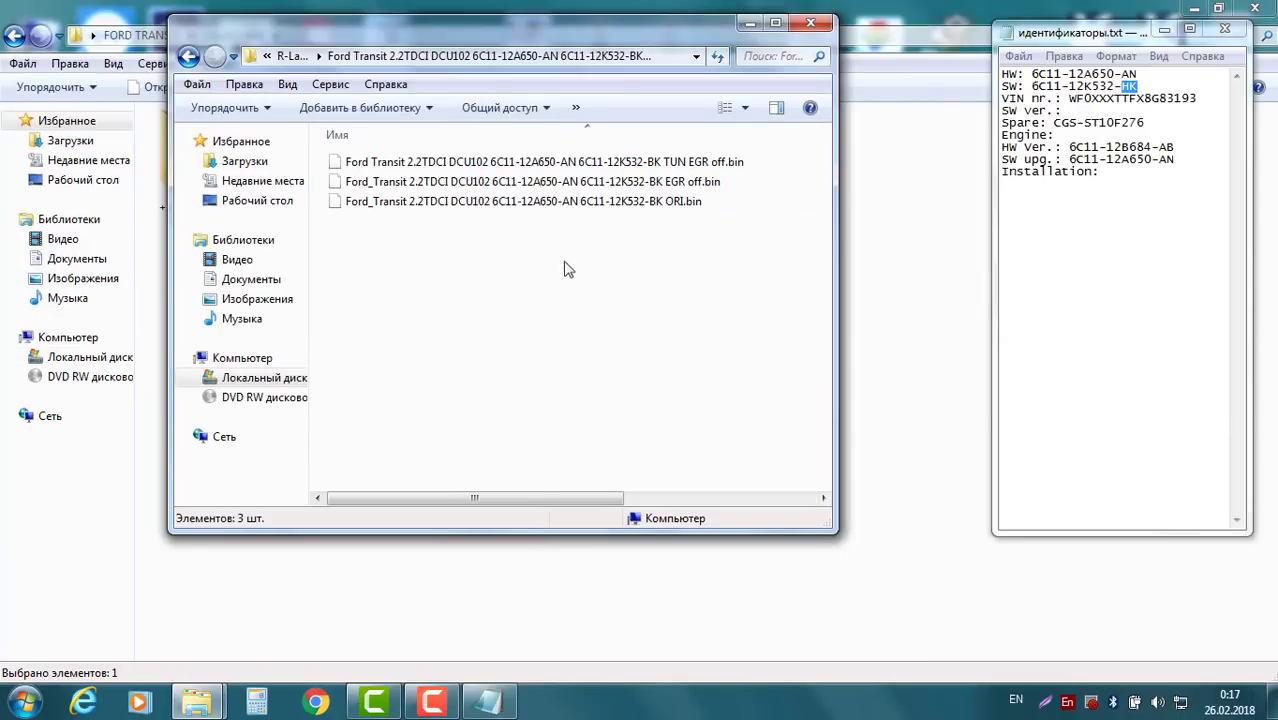
pyautogui.click(690, 162)
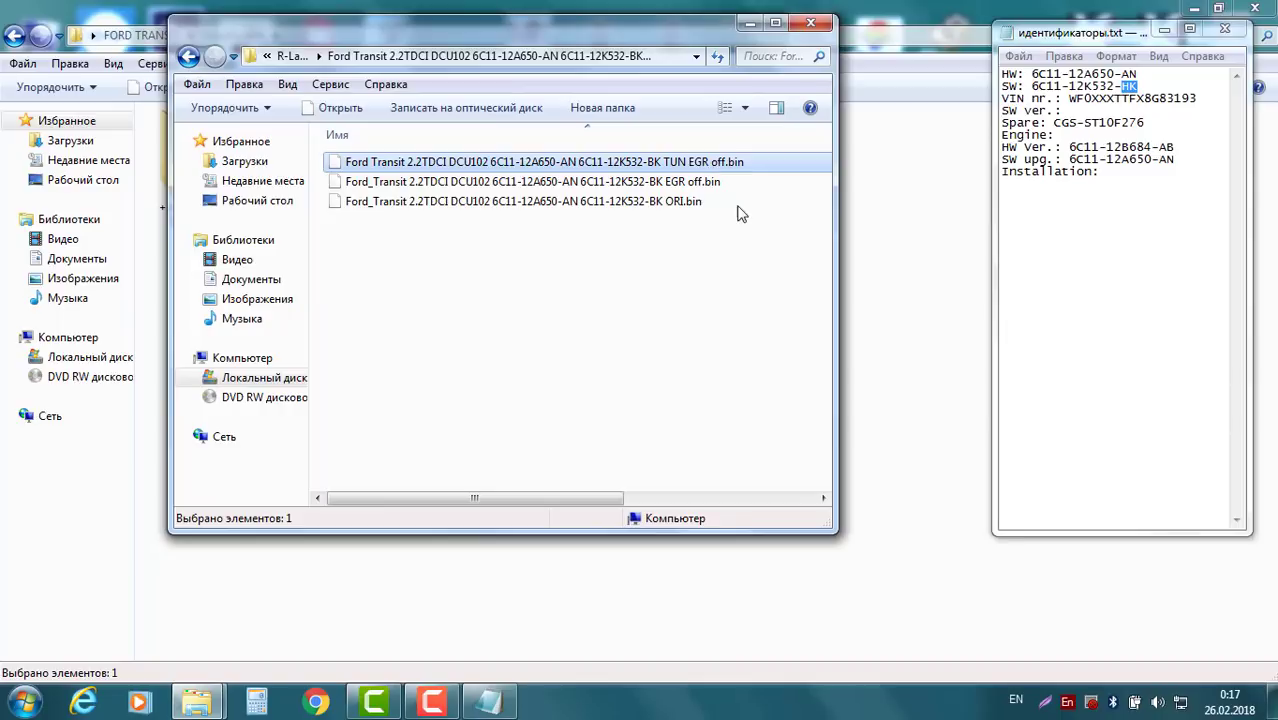
# Step: Highlight the BK suffix in the TUN EGR off.bin file name and compare it with the SW number in идентификаторы.txt
pyautogui.click(655, 164)
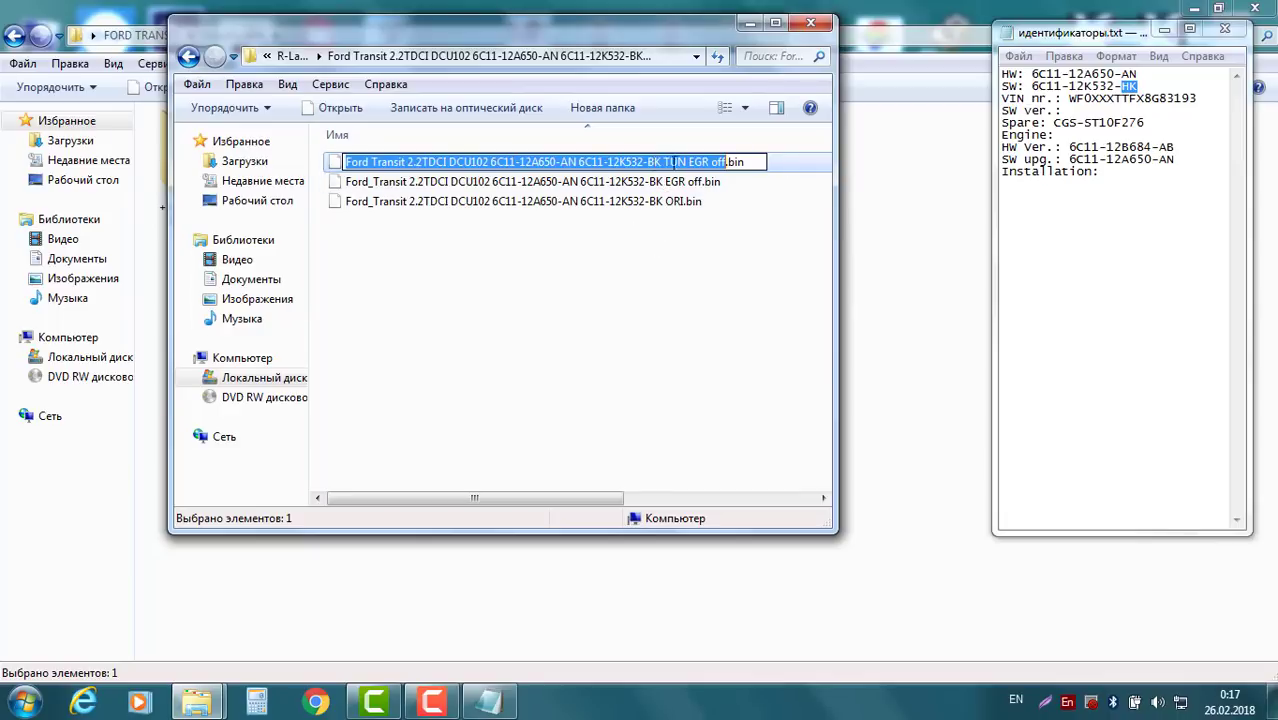
pyautogui.click(648, 161)
pyautogui.moveTo(649, 162); pyautogui.dragTo(647, 162)
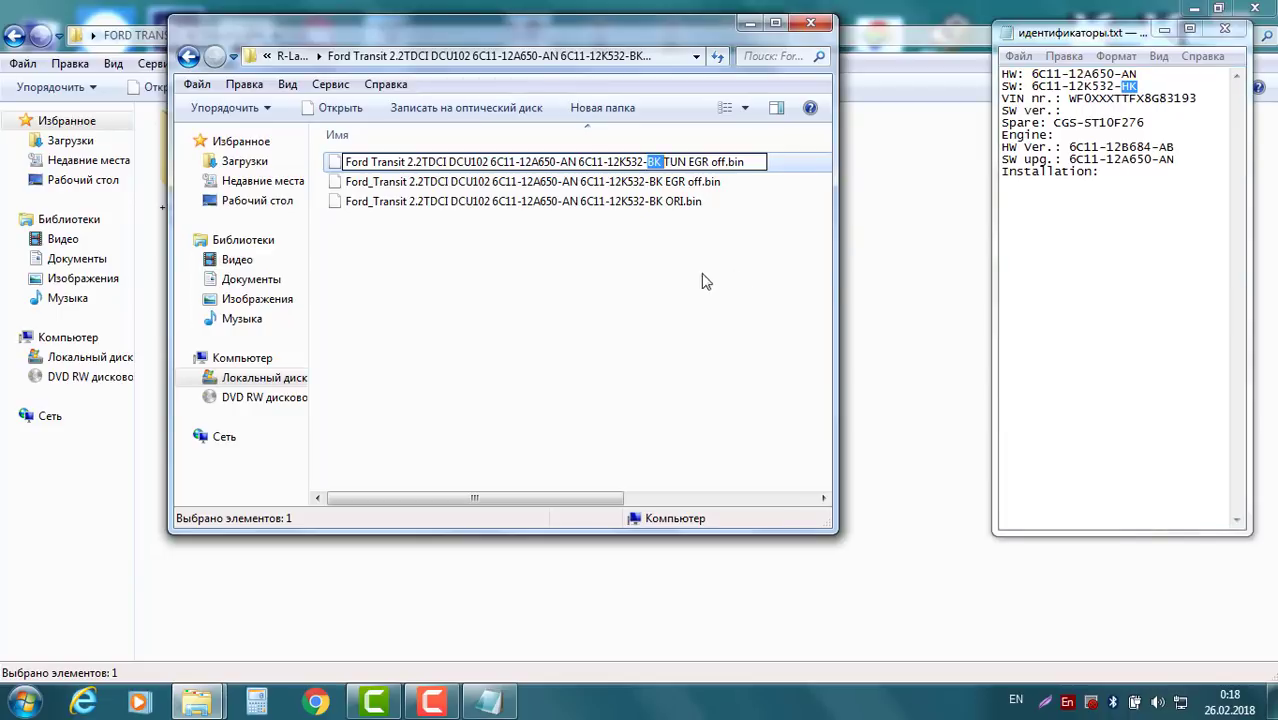
pyautogui.click(586, 296)
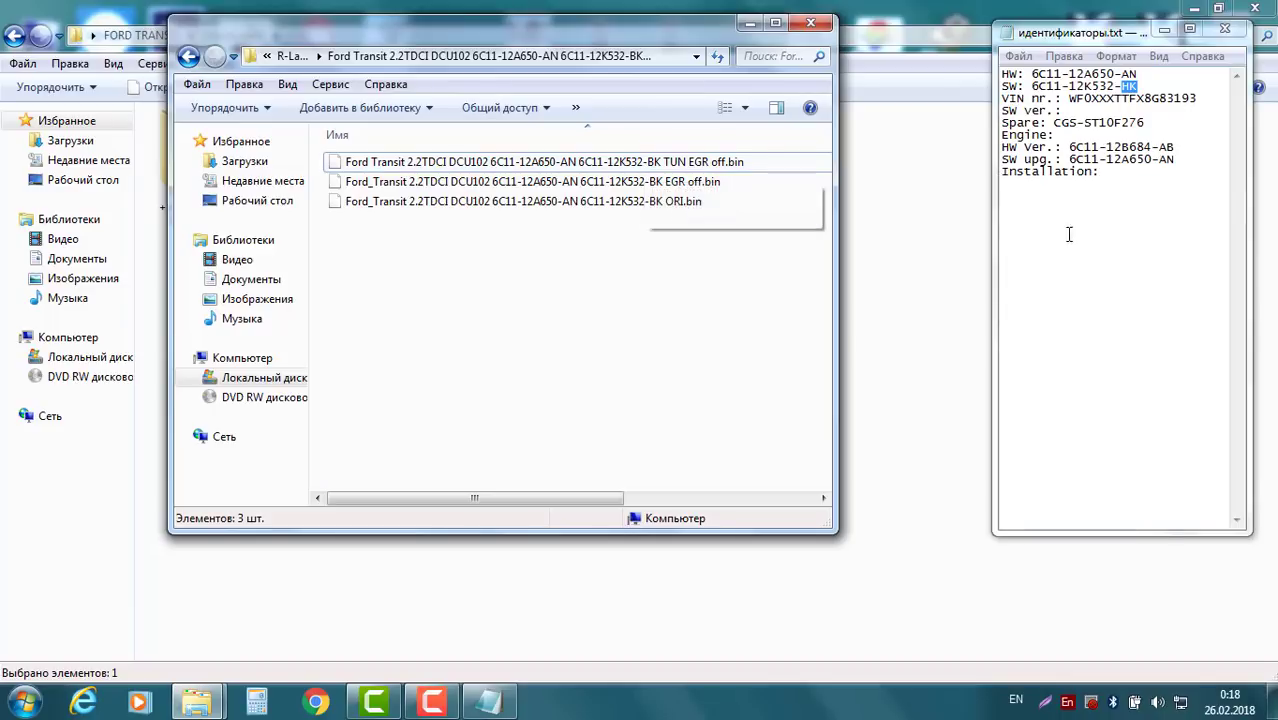
pyautogui.click(1070, 308)
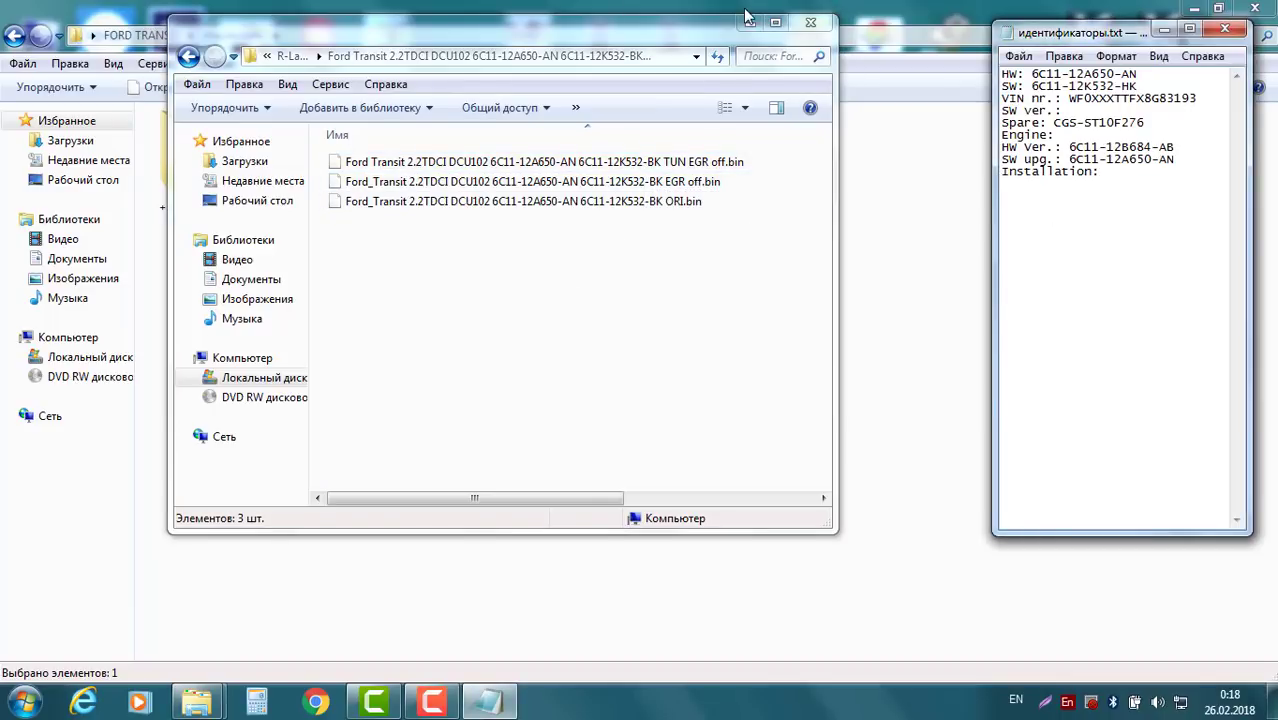
# Step: Copy the firmware folder's path, minimize the open windows, switch to HxD and open the 6C11-12K532-BK TUN EGR off.bin file from that folder
pyautogui.click(667, 58)
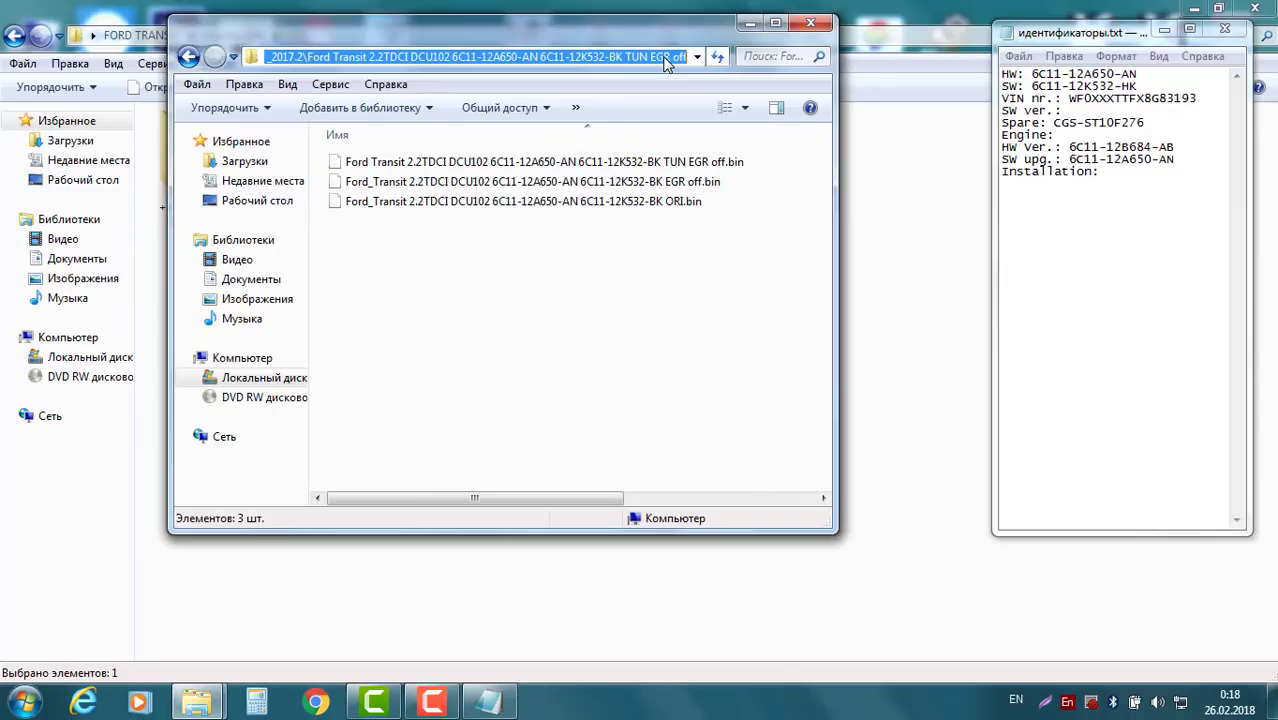
pyautogui.click(750, 23)
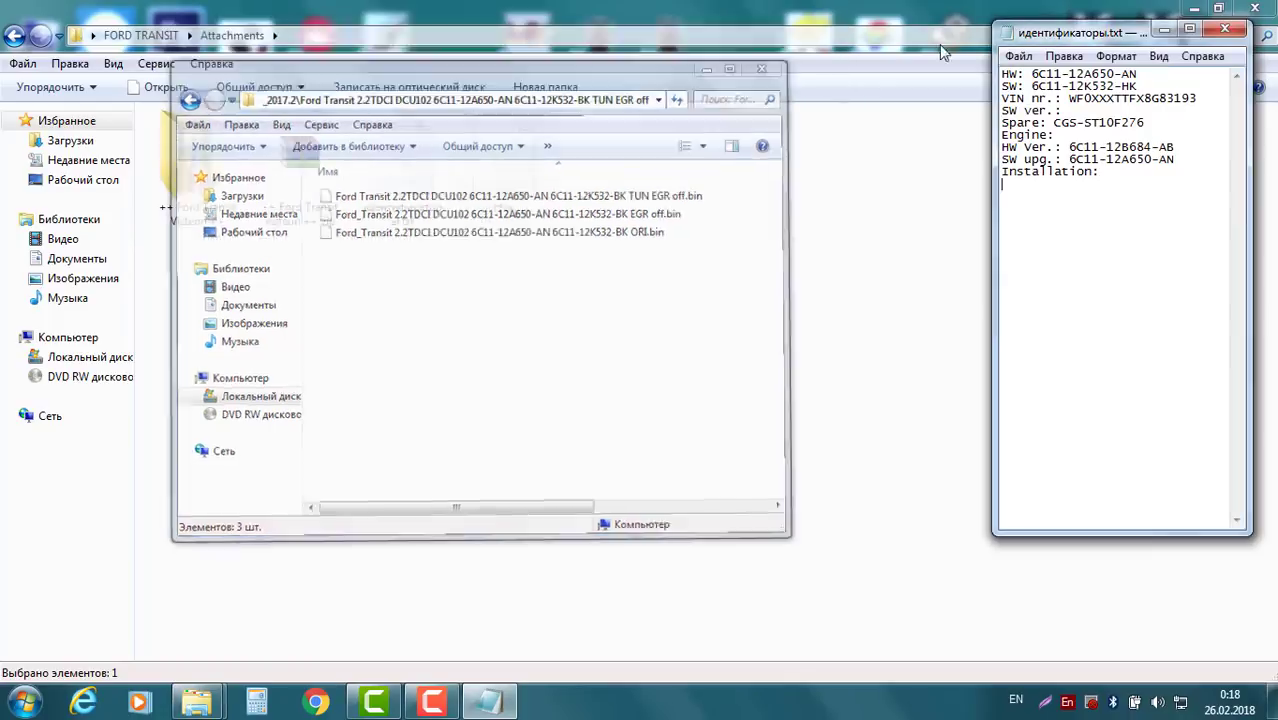
pyautogui.click(1163, 30)
pyautogui.click(1194, 8)
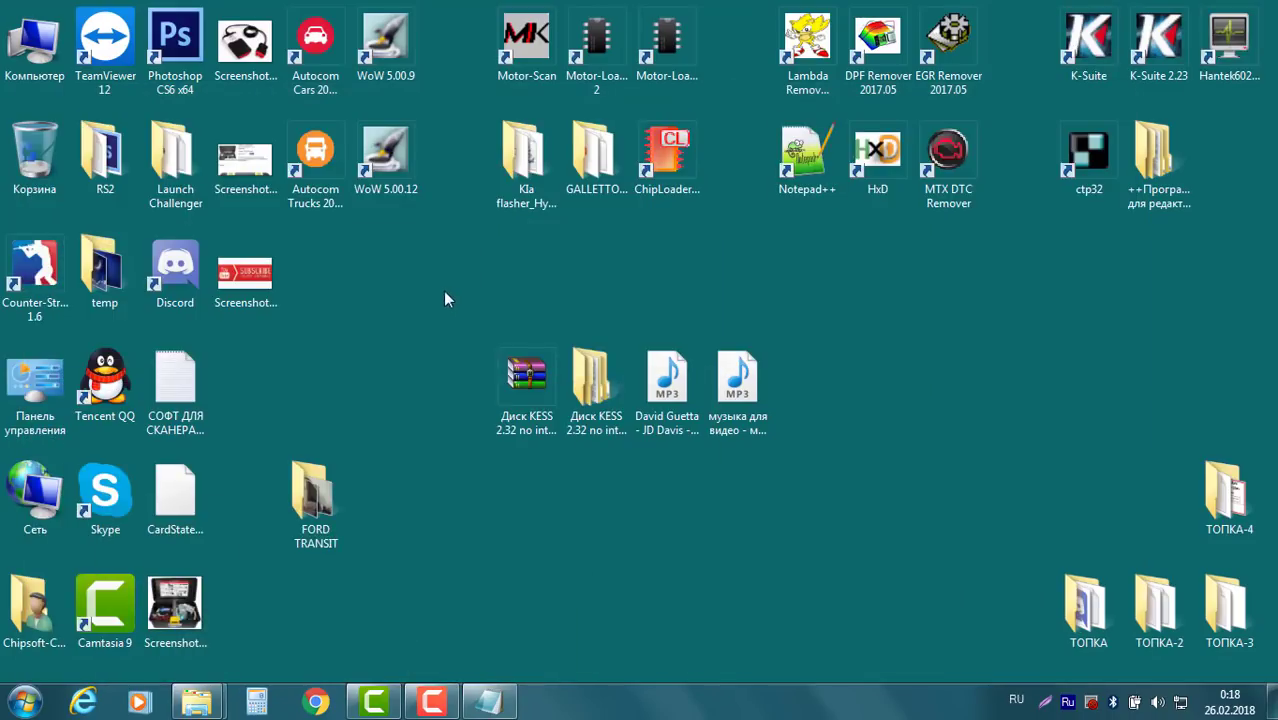
pyautogui.doubleClick(877, 152)
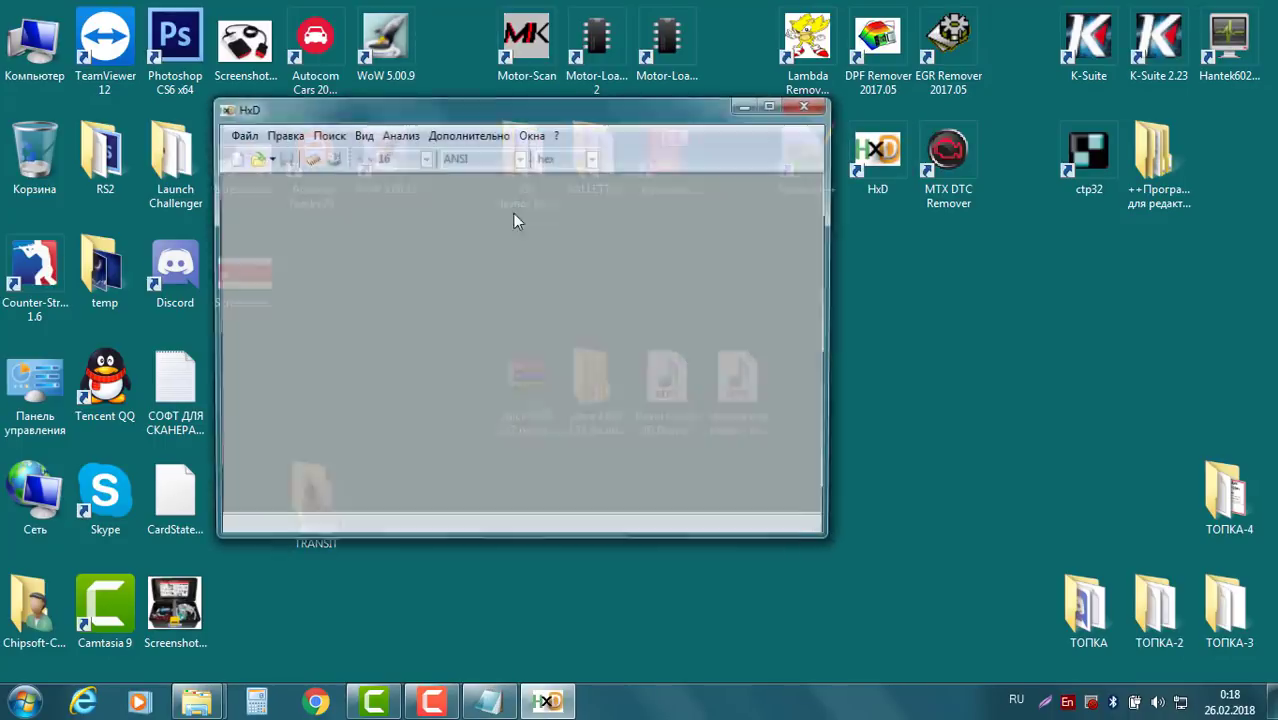
pyautogui.click(255, 159)
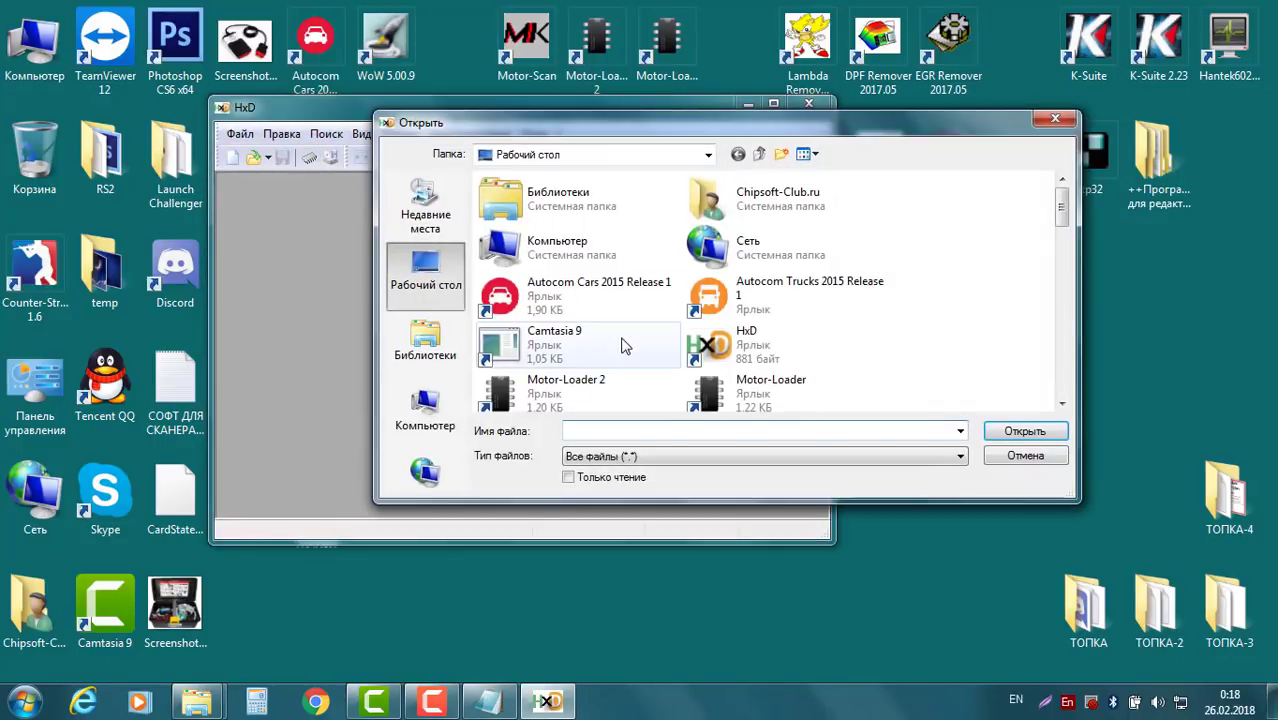
pyautogui.press('Return')
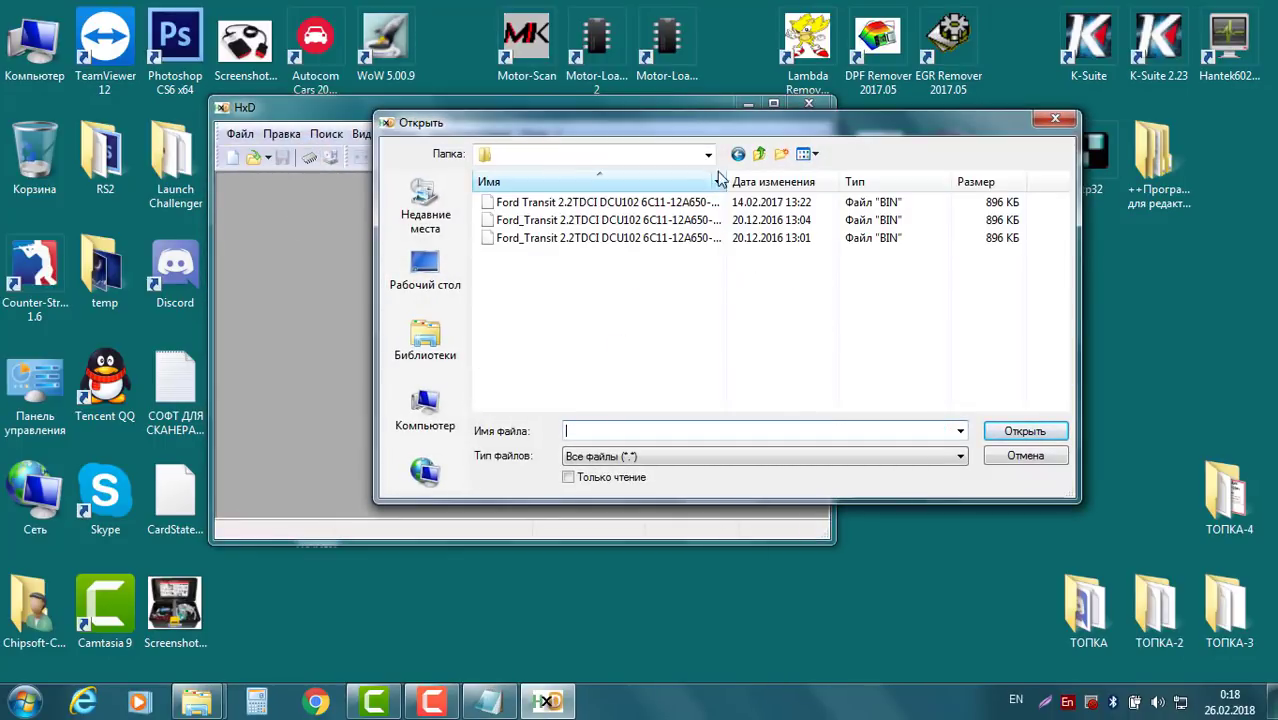
pyautogui.moveTo(727, 181); pyautogui.dragTo(951, 181)
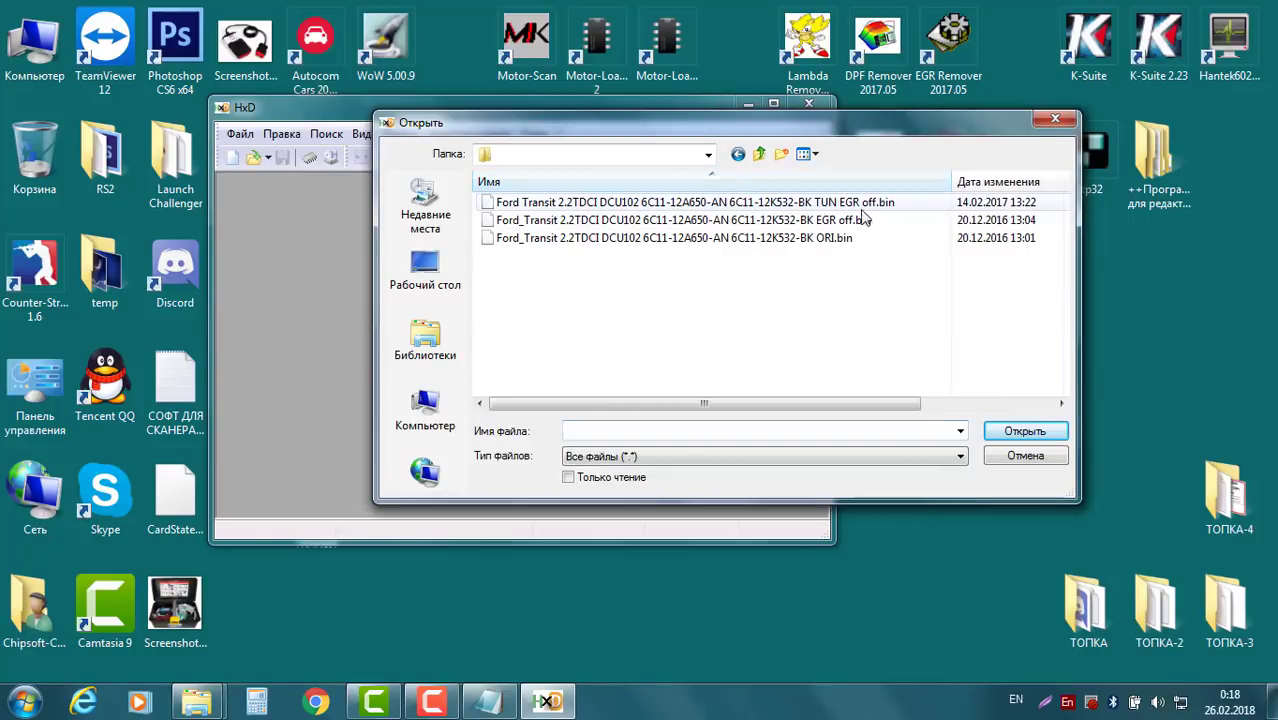
pyautogui.doubleClick(787, 203)
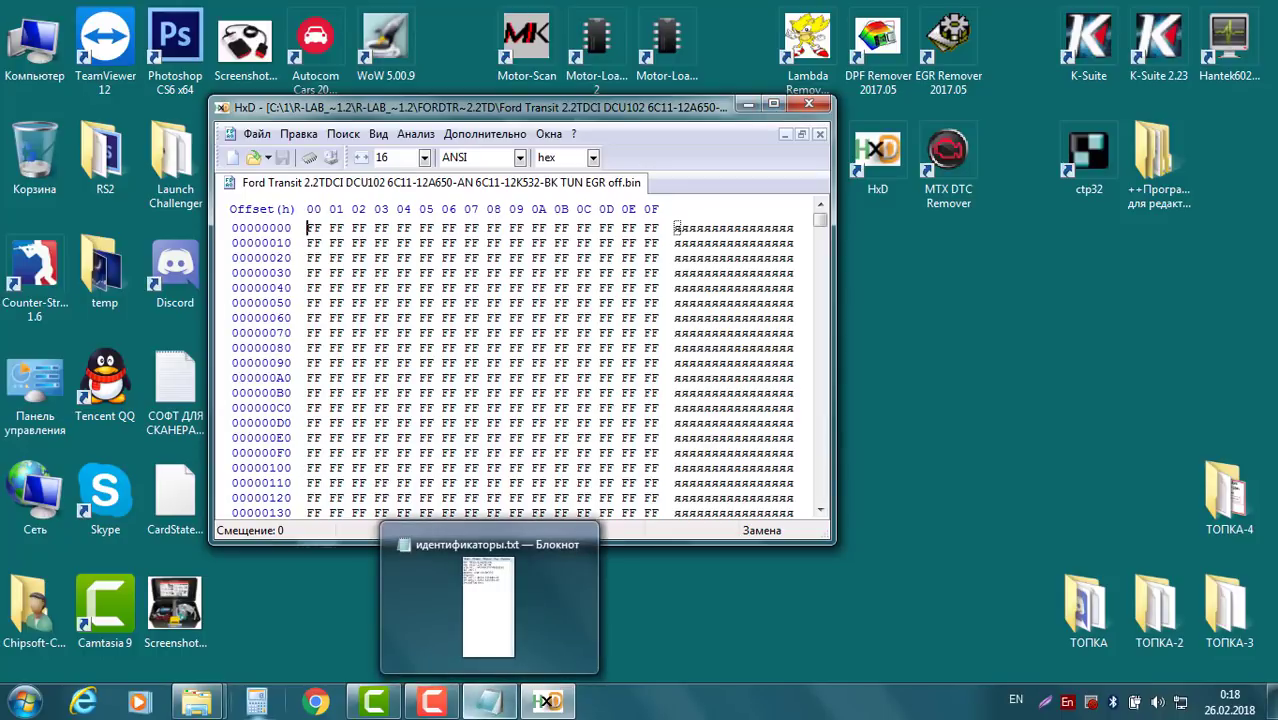
# Step: Copy the Attachments folder's path and open the сток file from it in HxD
pyautogui.moveTo(183, 705)
pyautogui.moveTo(360, 598)
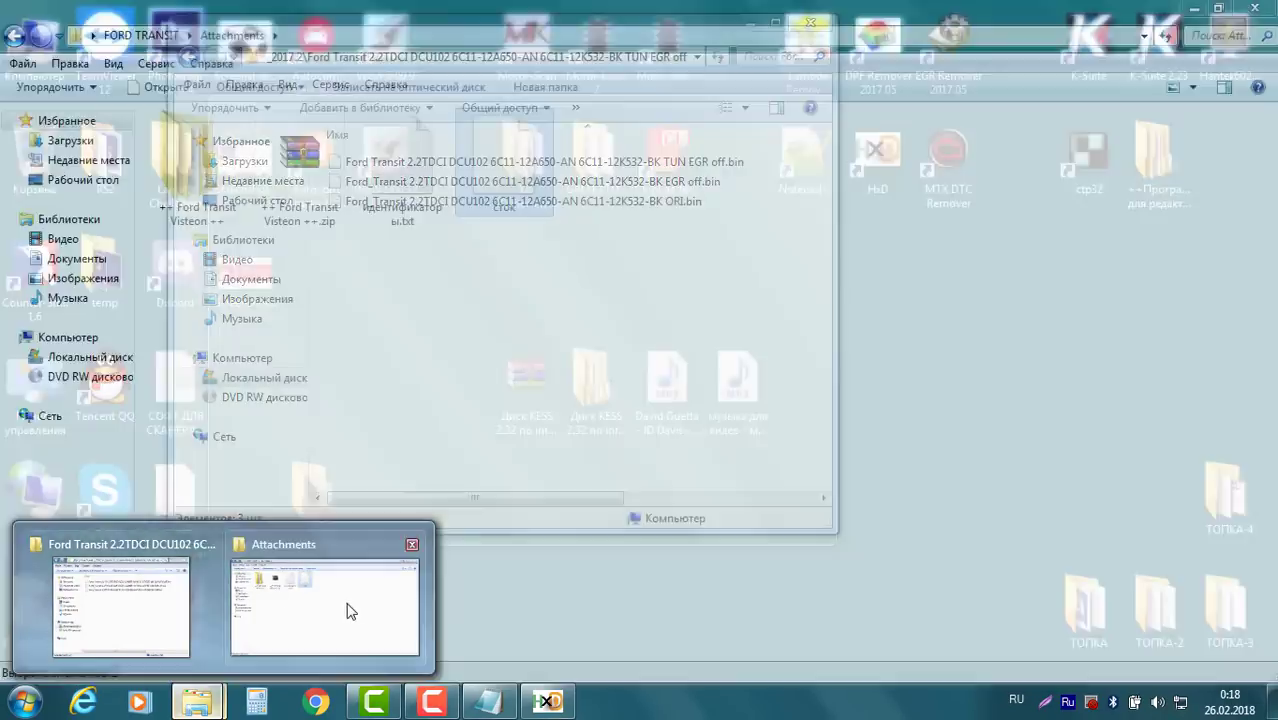
pyautogui.click(345, 605)
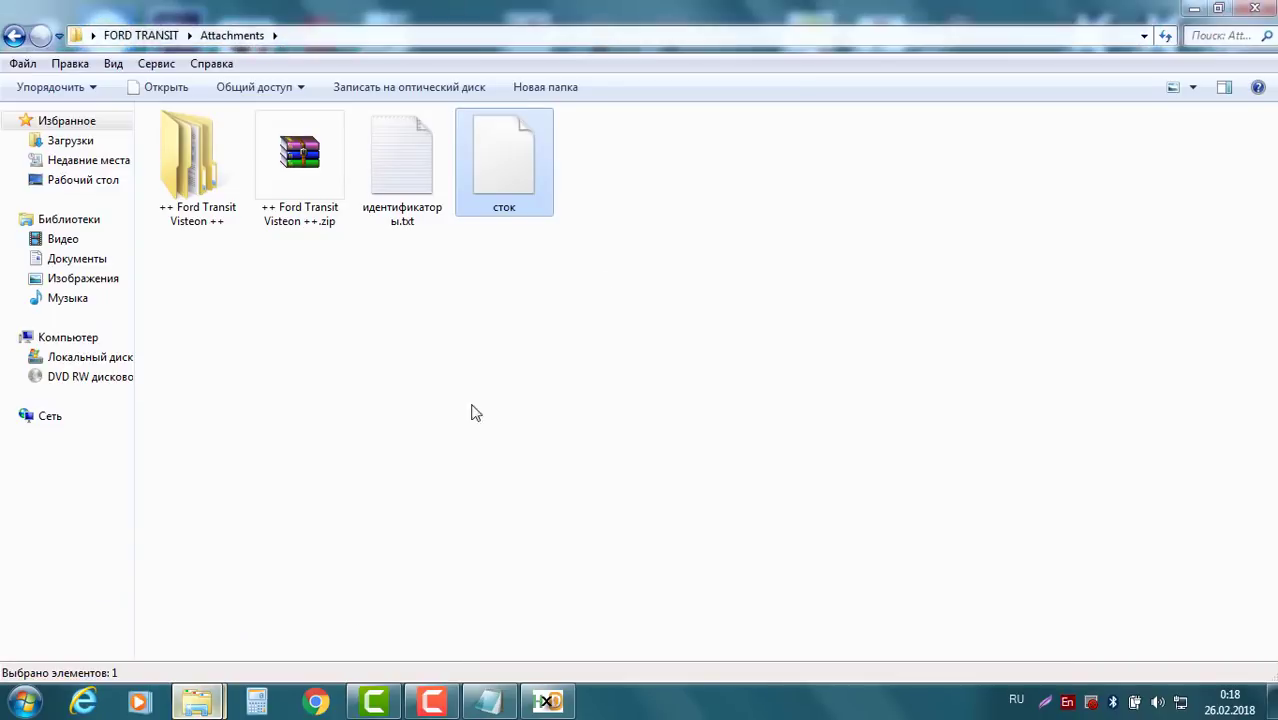
pyautogui.click(410, 36)
pyautogui.hotkey('ctrl', 'c')
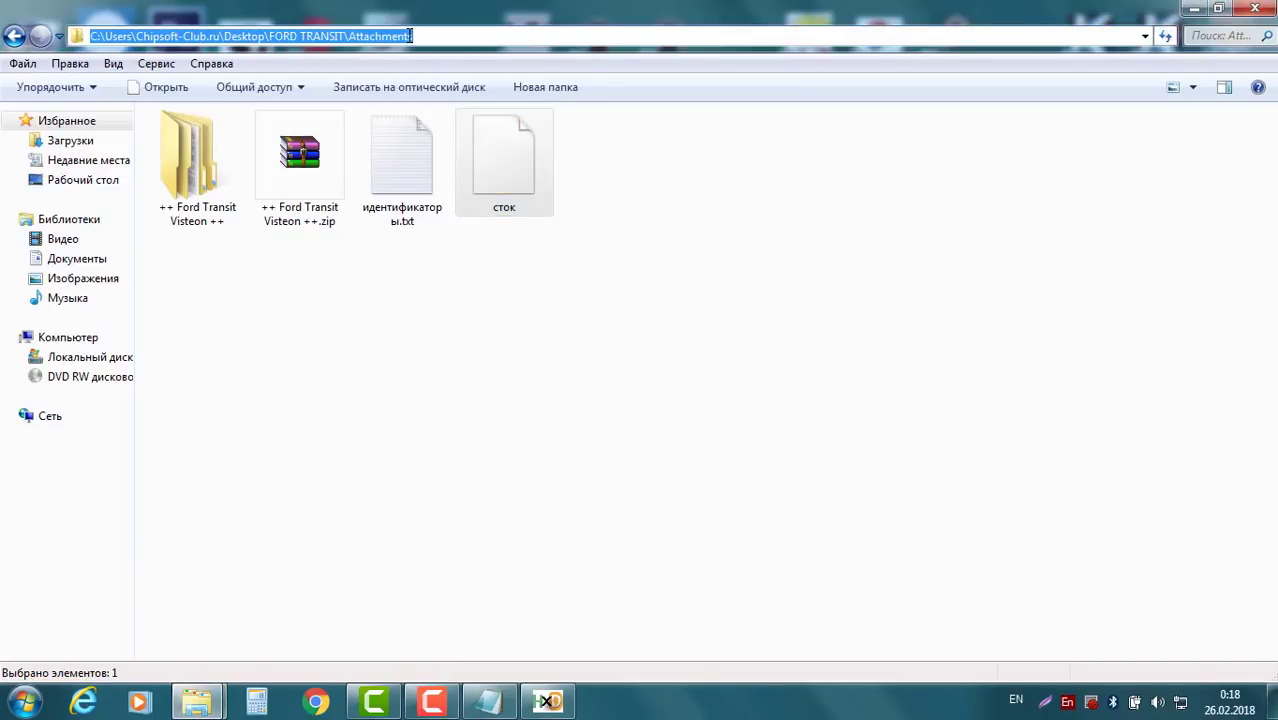
pyautogui.click(1192, 8)
pyautogui.click(253, 157)
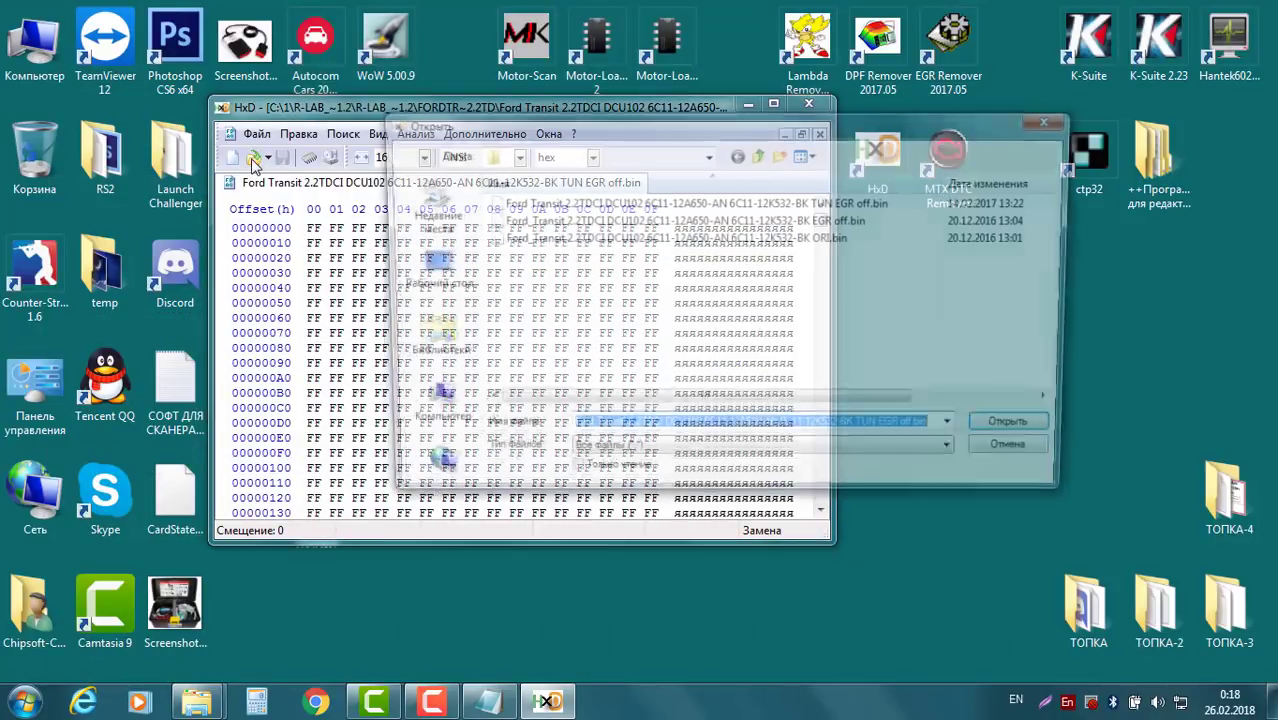
pyautogui.hotkey('ctrl', 'v')
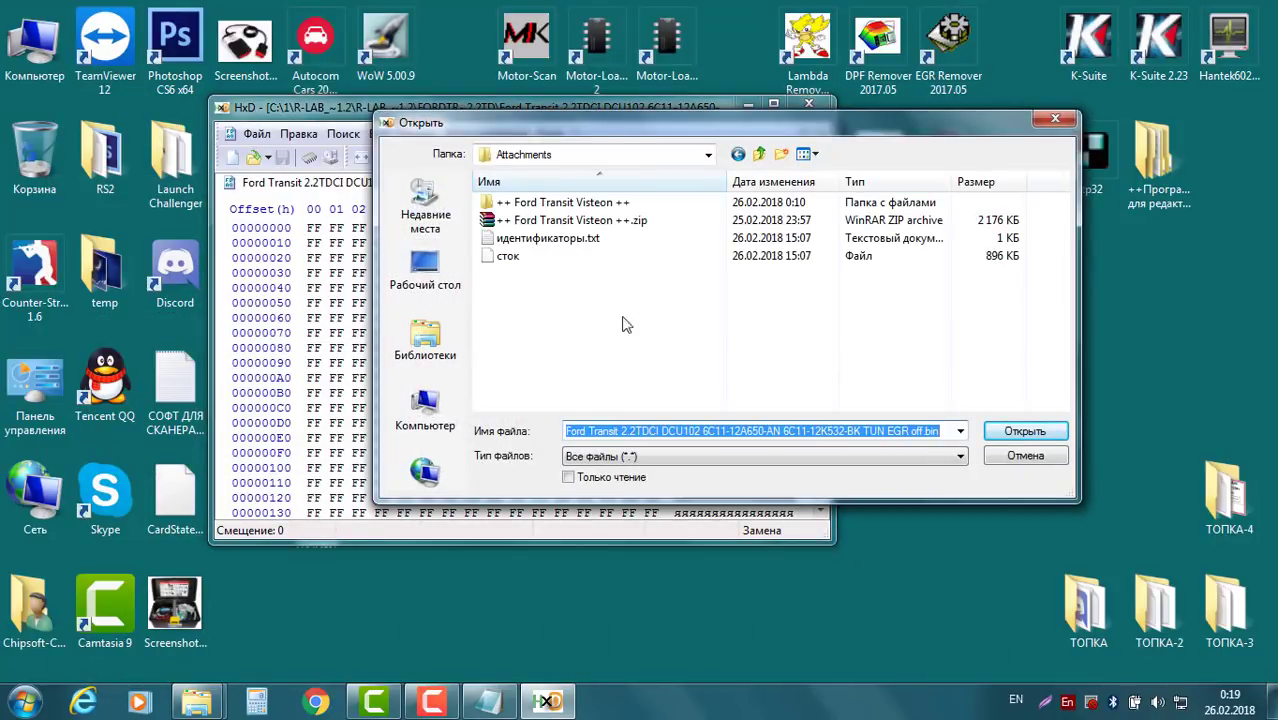
pyautogui.doubleClick(500, 257)
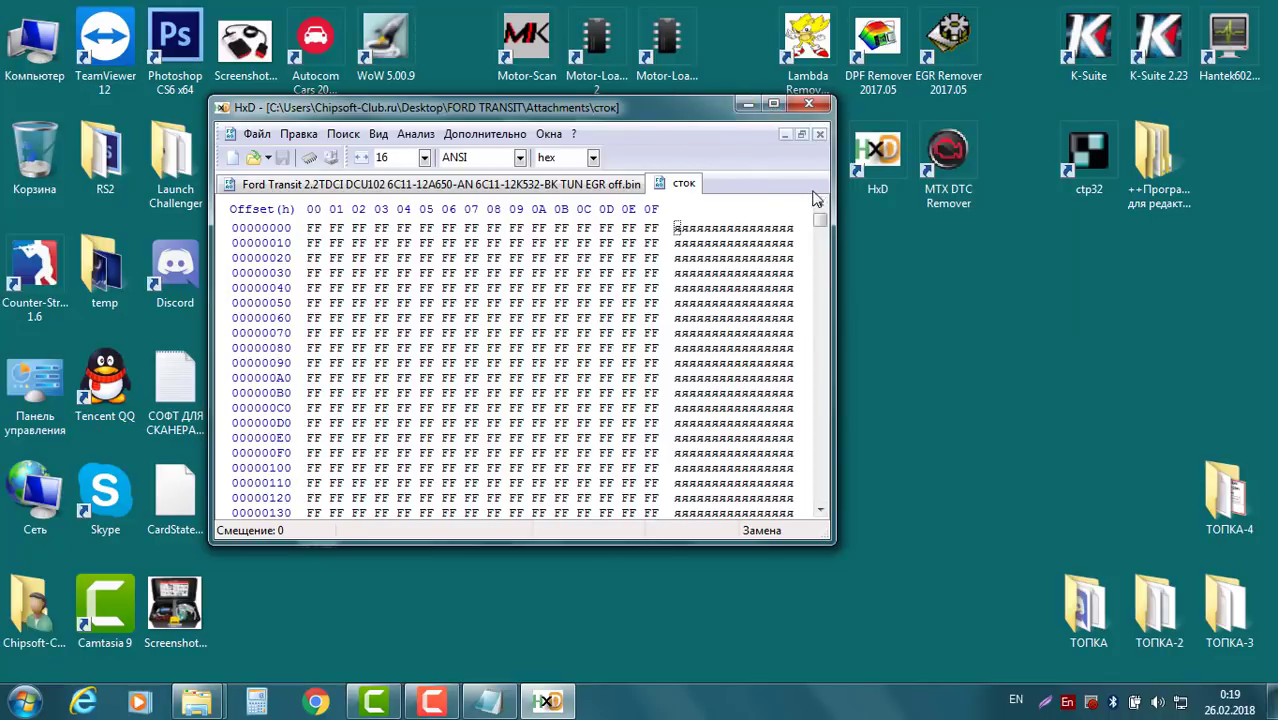
# Step: Widen the HxD window, copy 6C11 from the HW number in идентификаторы.txt and search forward for it as a text string in the сток file
pyautogui.moveTo(835, 200); pyautogui.dragTo(1170, 205)
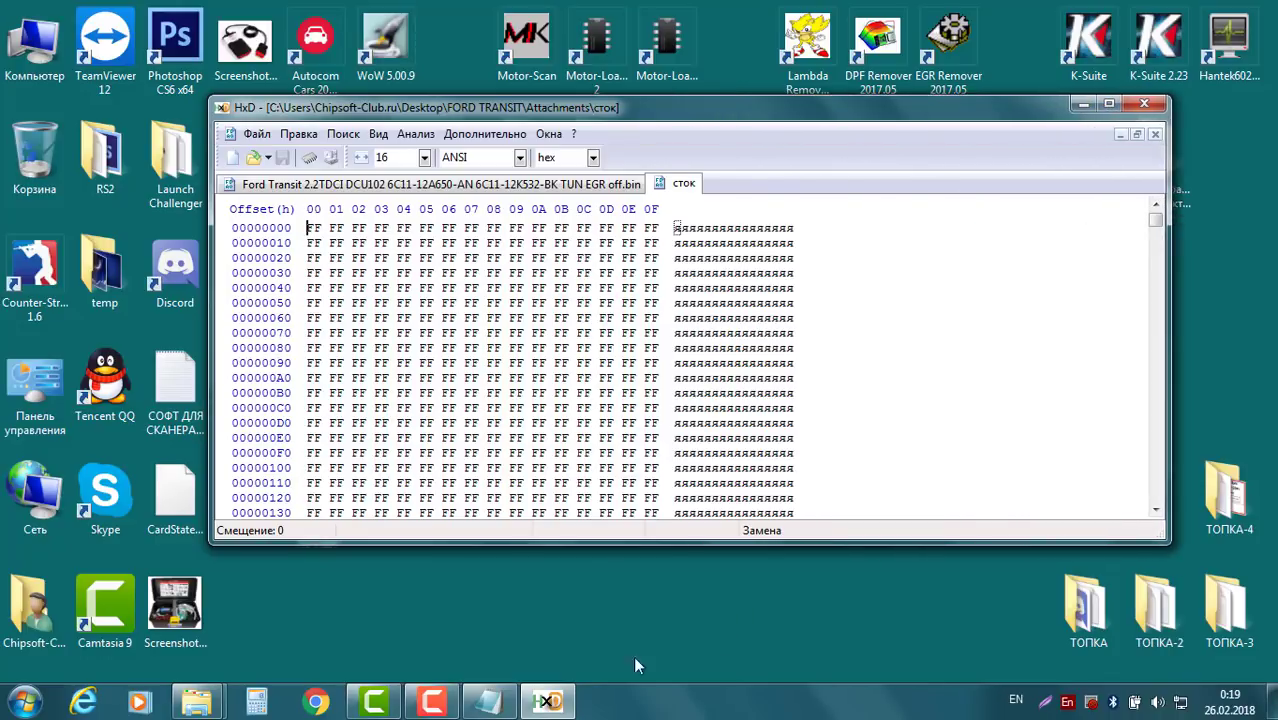
pyautogui.click(488, 701)
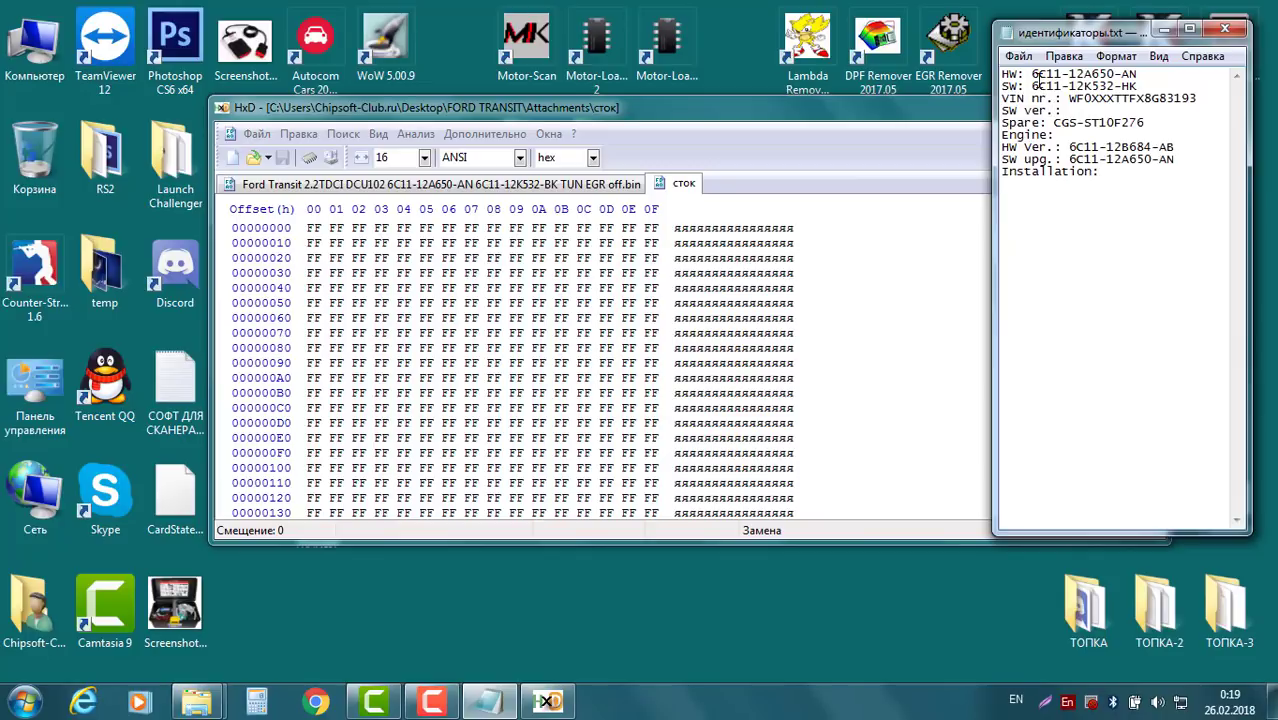
pyautogui.doubleClick(1048, 73)
pyautogui.hotkey('ctrl', 'c')
pyautogui.click(404, 272)
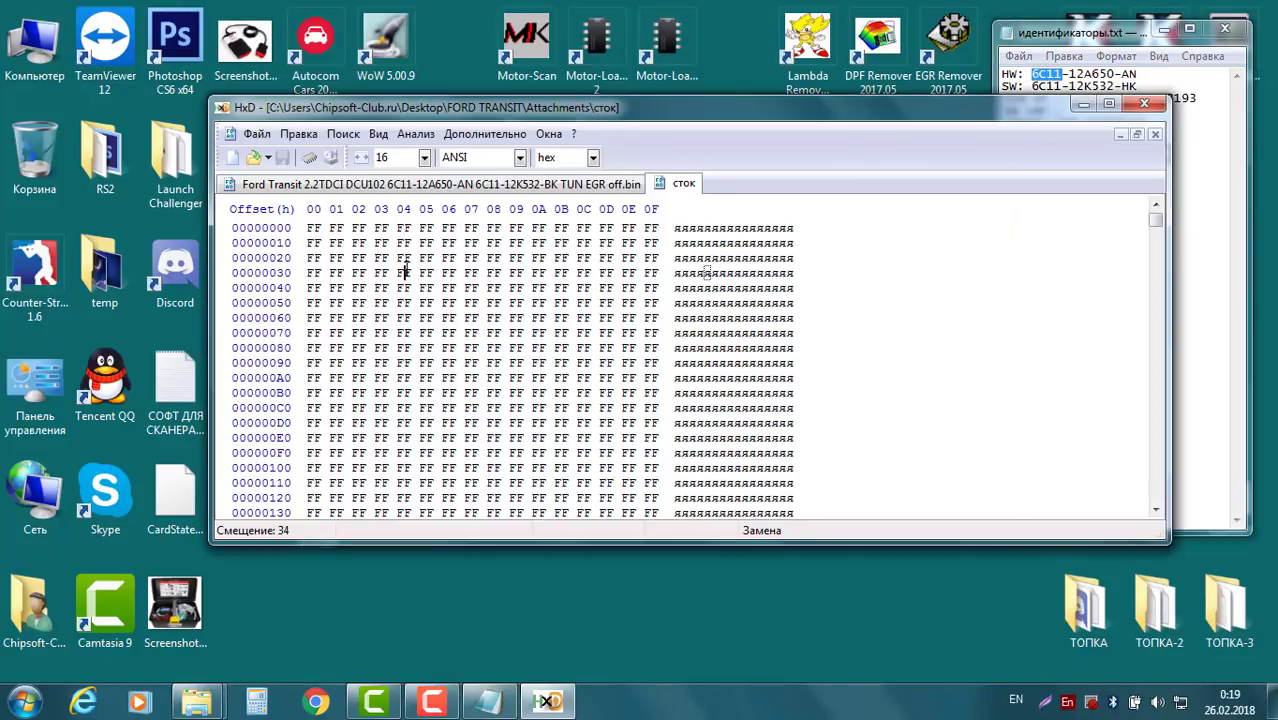
pyautogui.hotkey('ctrl', 'f')
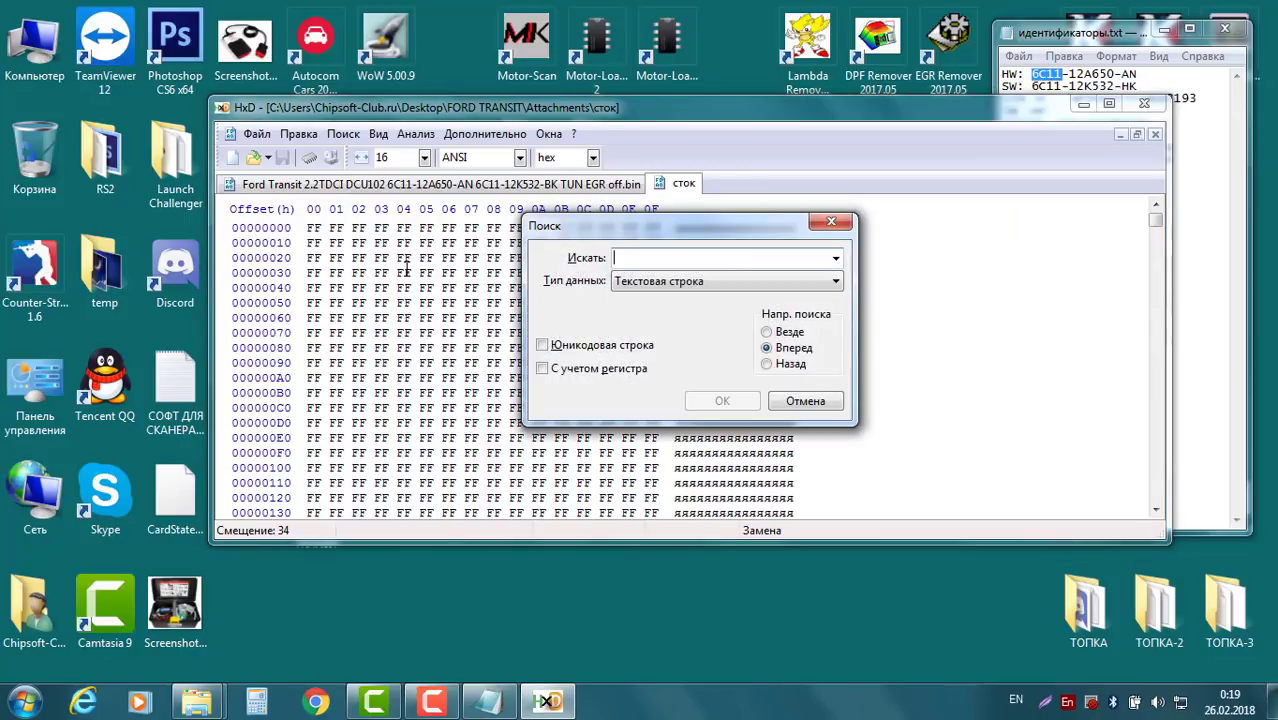
pyautogui.hotkey('ctrl', 'v')
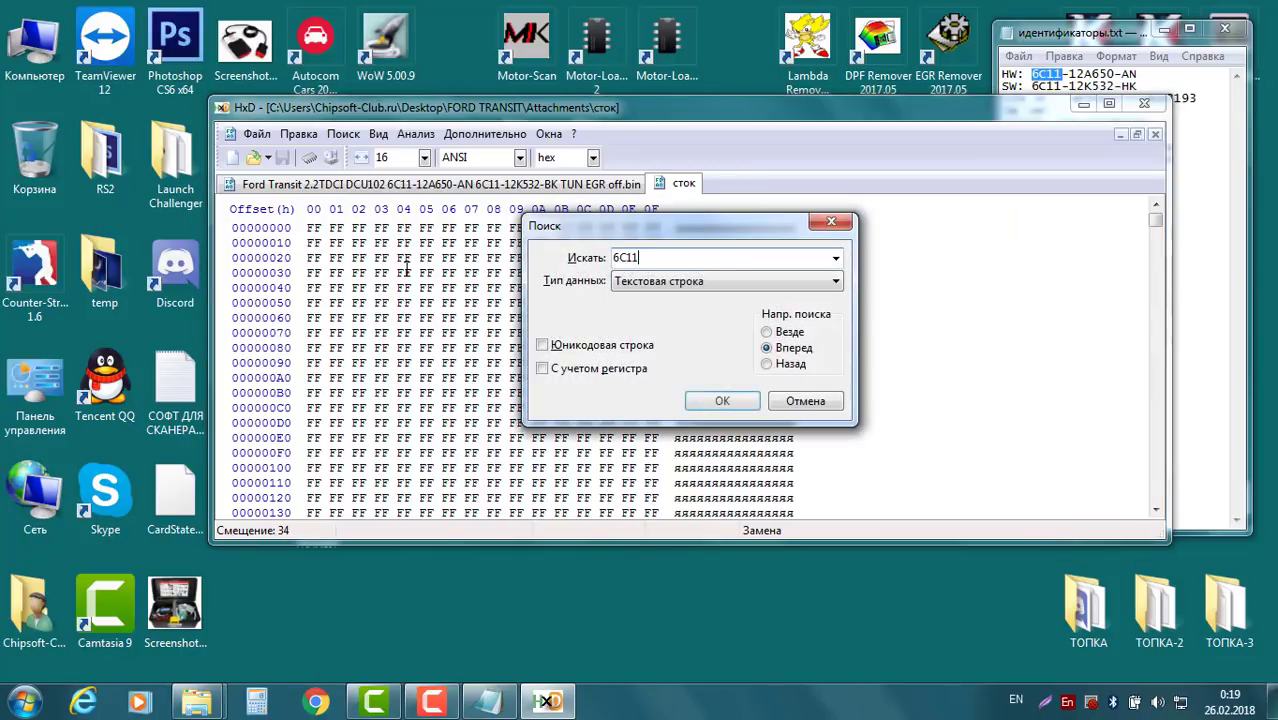
pyautogui.click(721, 400)
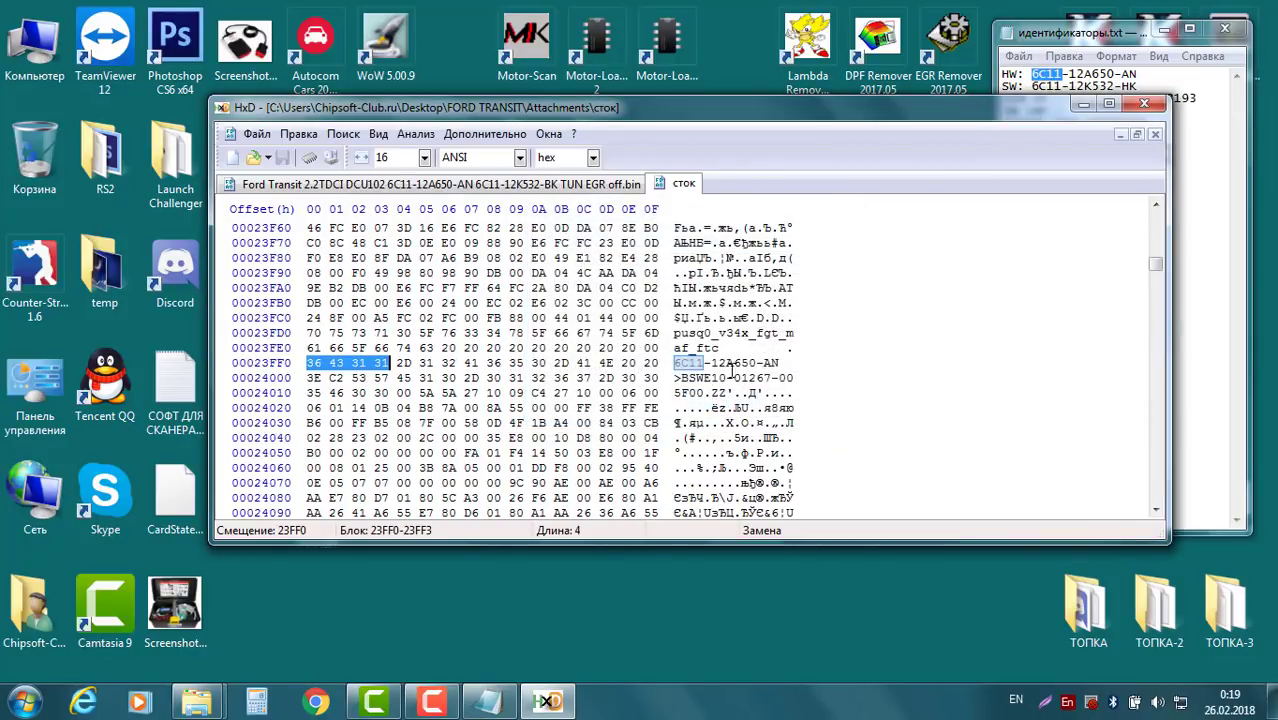
pyautogui.click(728, 362)
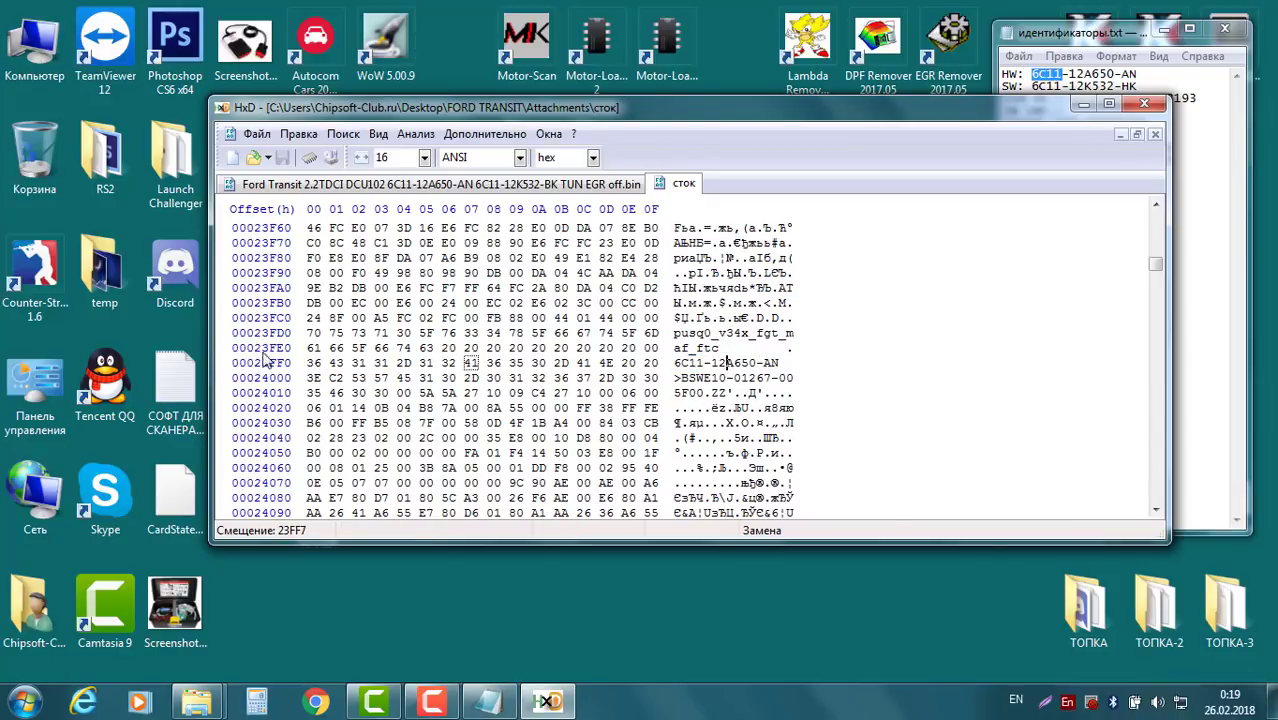
pyautogui.click(435, 185)
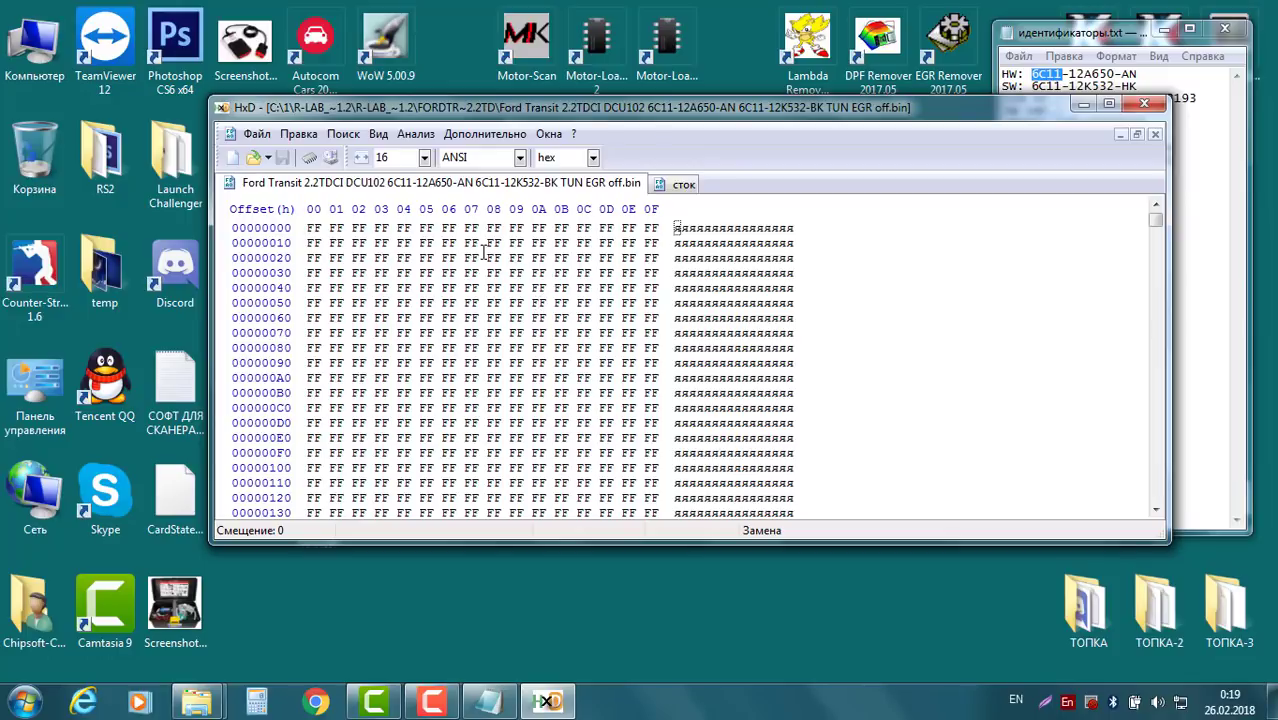
pyautogui.hotkey('ctrl', 'g')
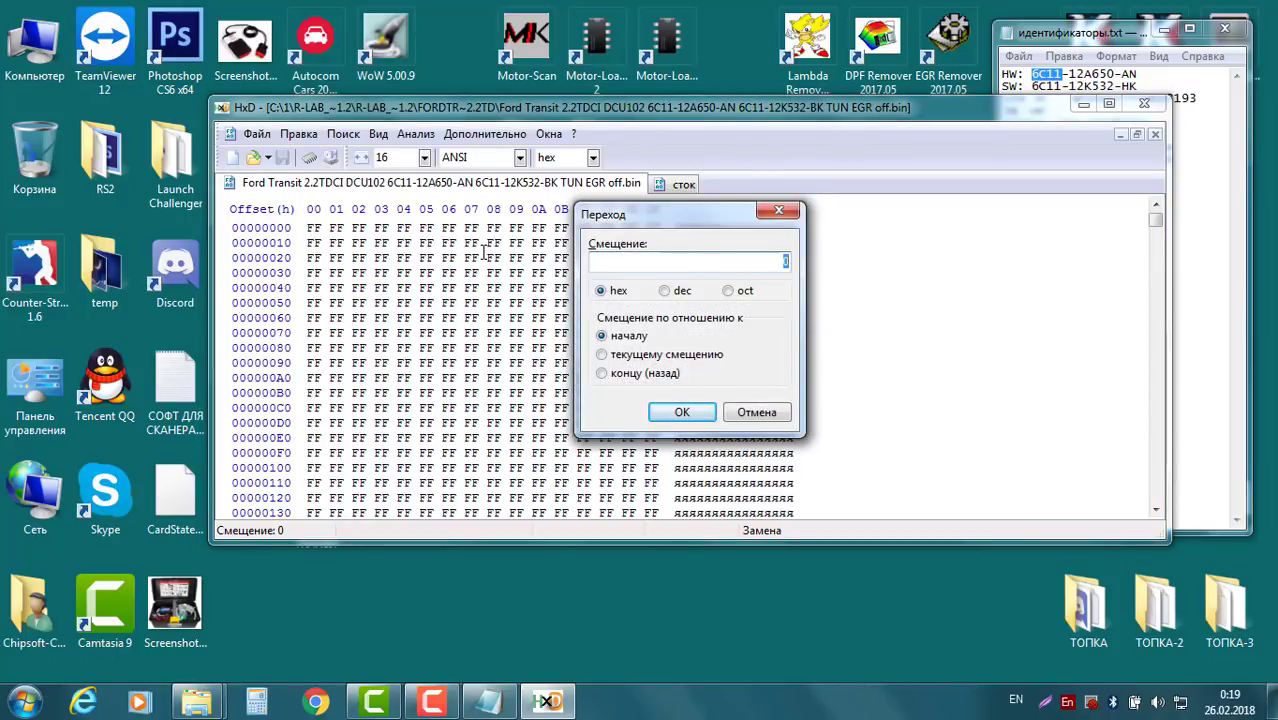
pyautogui.click(758, 413)
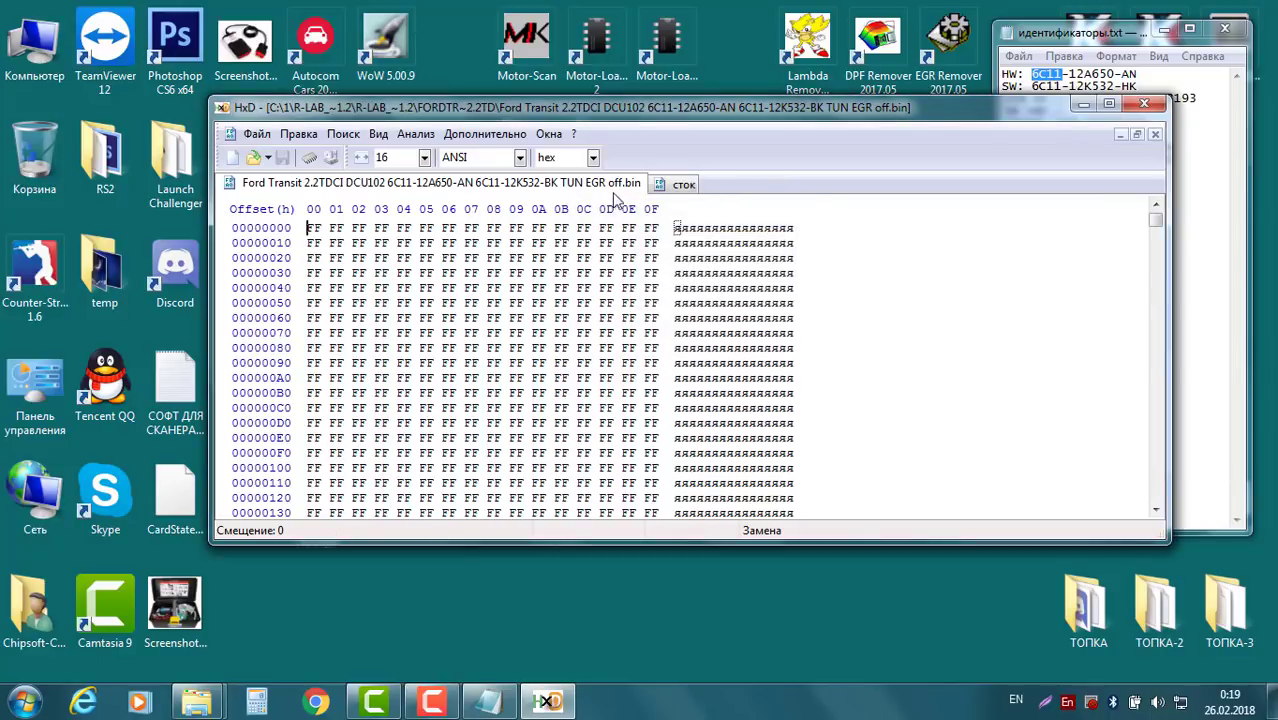
pyautogui.click(683, 186)
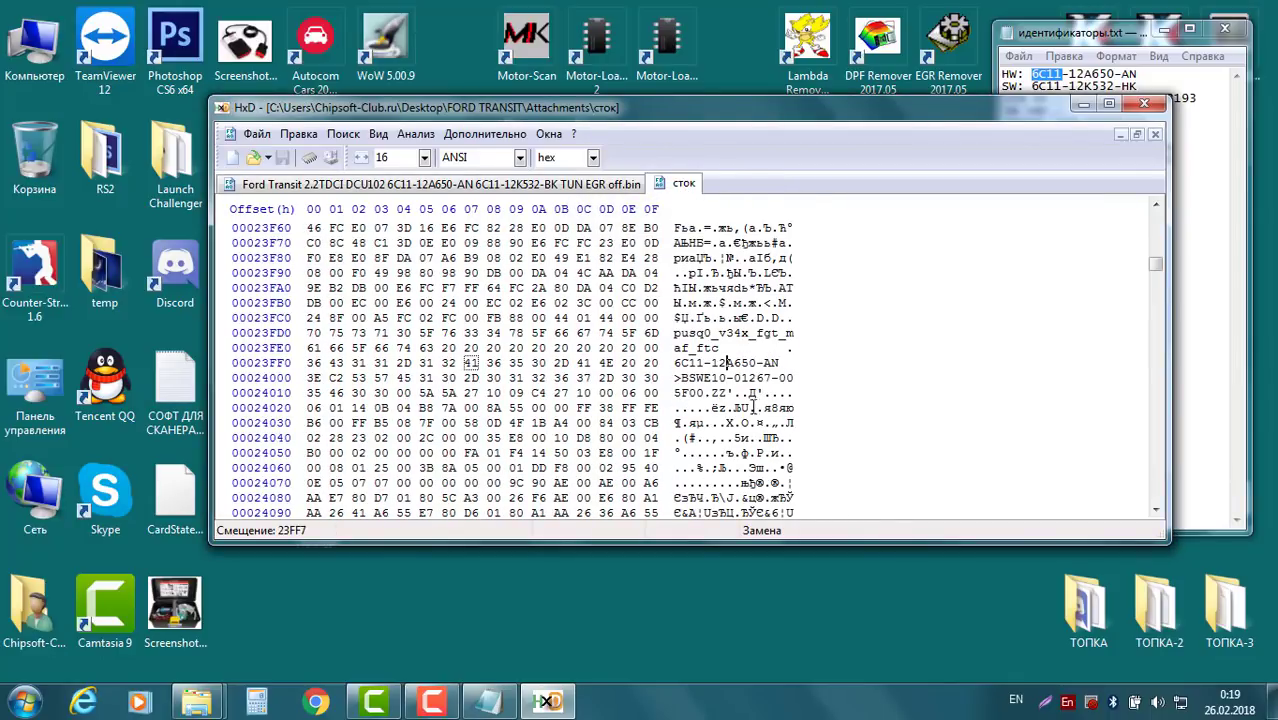
# Step: Go to hex offset 23FF0 from the beginning of the TUN EGR off.bin file and select the 6C11-12 bytes there
pyautogui.click(430, 185)
pyautogui.click(489, 327)
pyautogui.hotkey('ctrl', 'g')
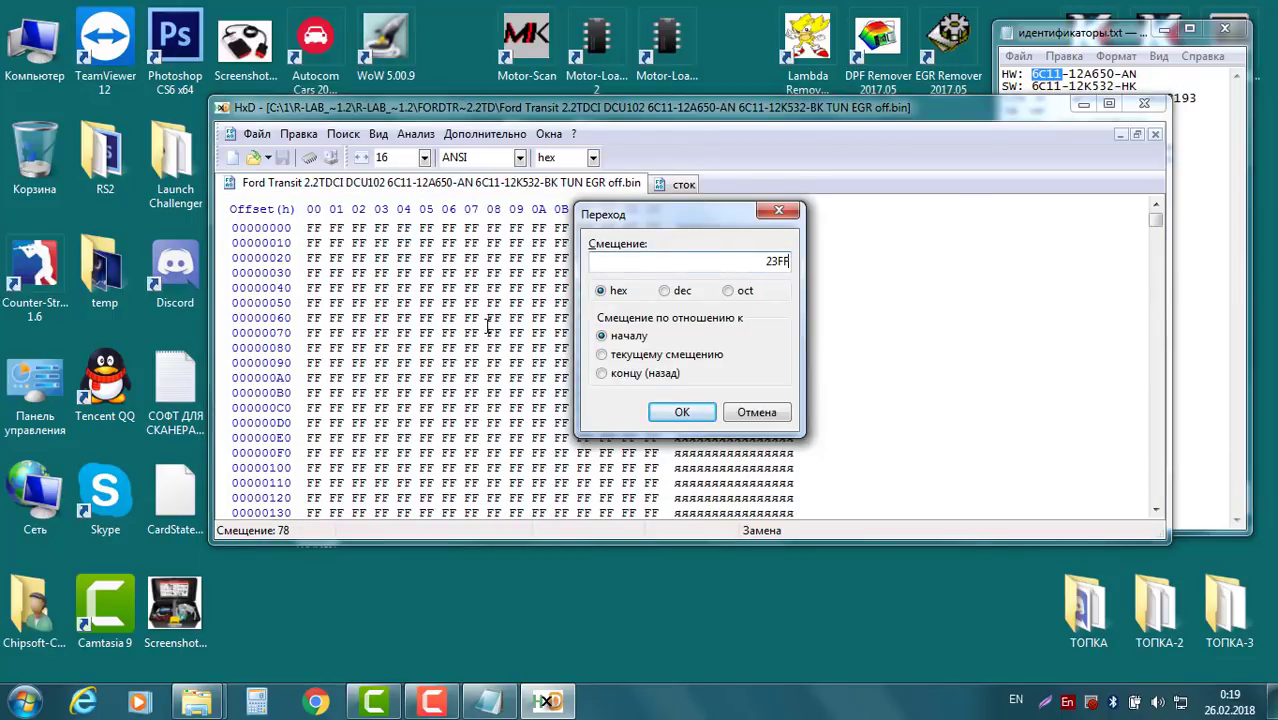
pyautogui.write('23FF0')
pyautogui.click(688, 412)
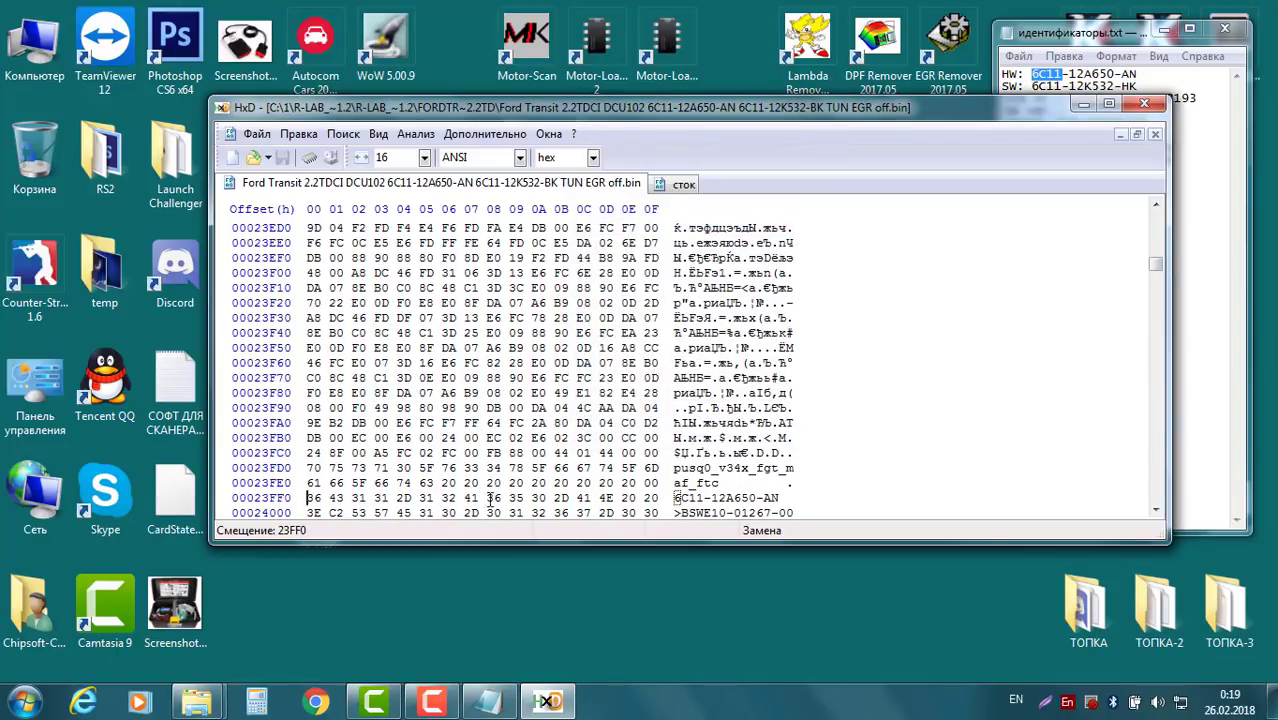
pyautogui.keyDown('shift'); pyautogui.click(449, 497); pyautogui.keyUp('shift')
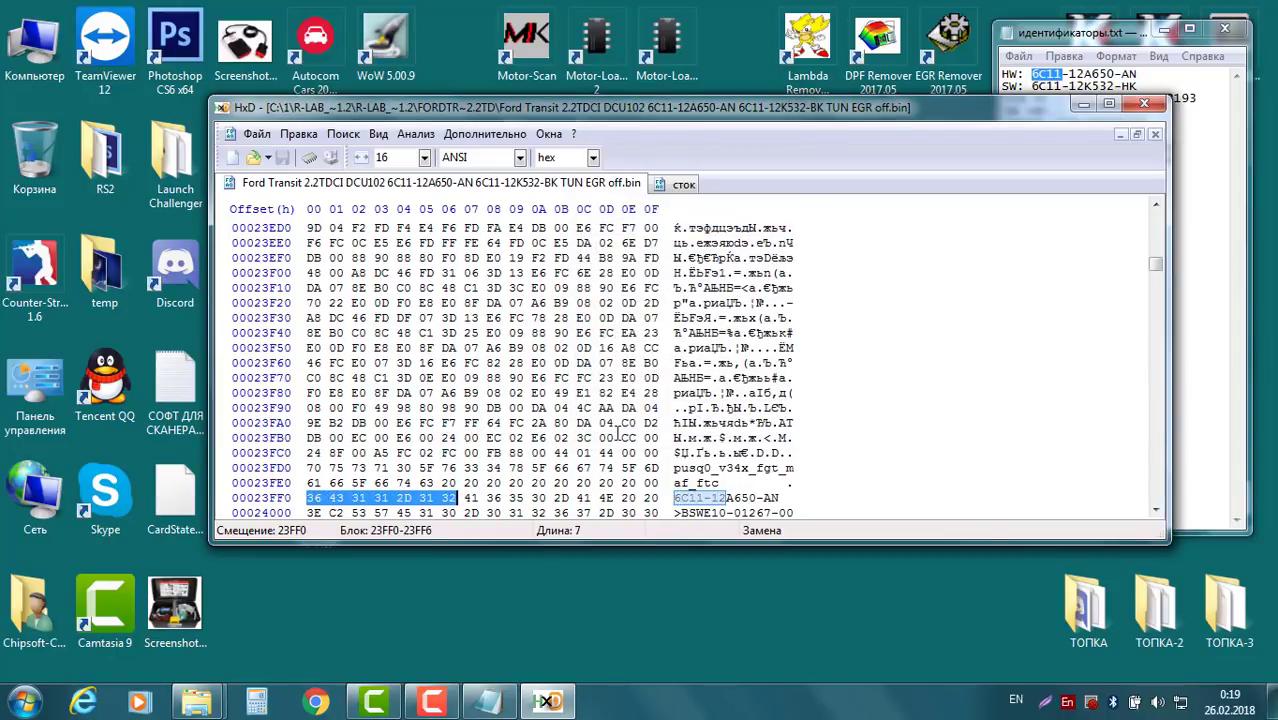
# Step: Compare the data following offset 23FF0 in the TUN EGR off.bin file with the same area in the сток file
pyautogui.scroll(-5, 676, 368)
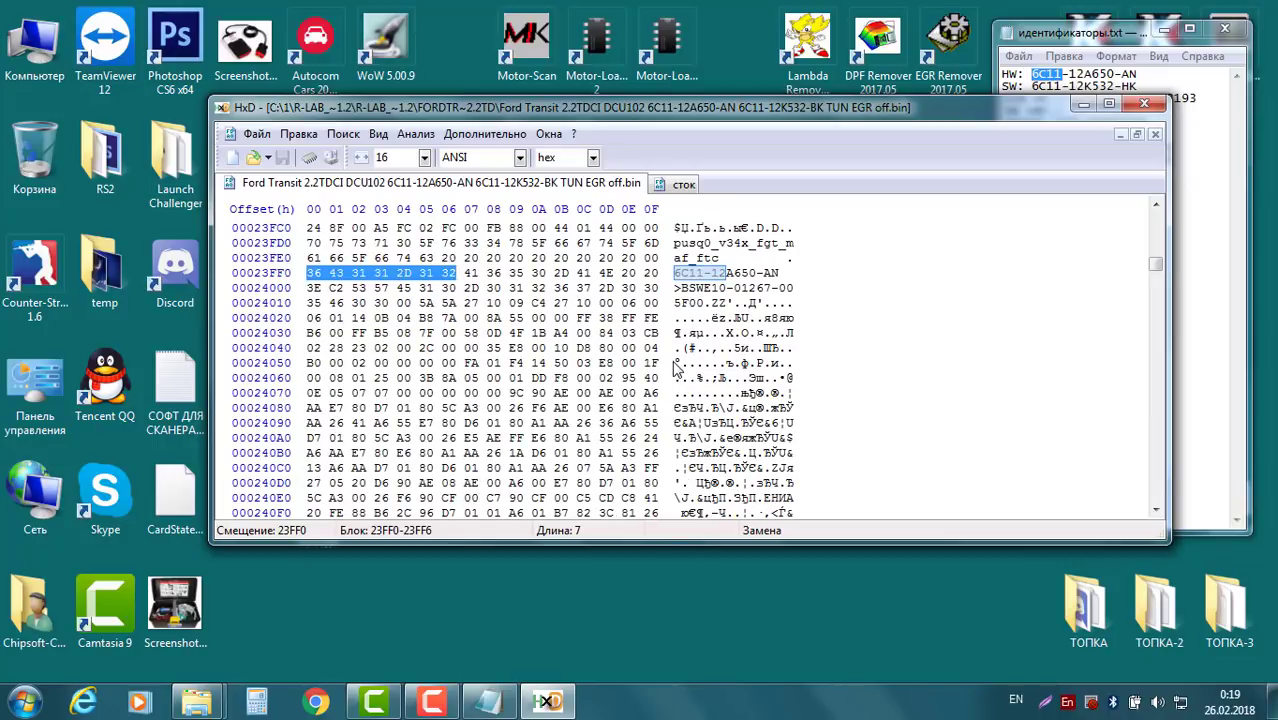
pyautogui.scroll(-1, 676, 368)
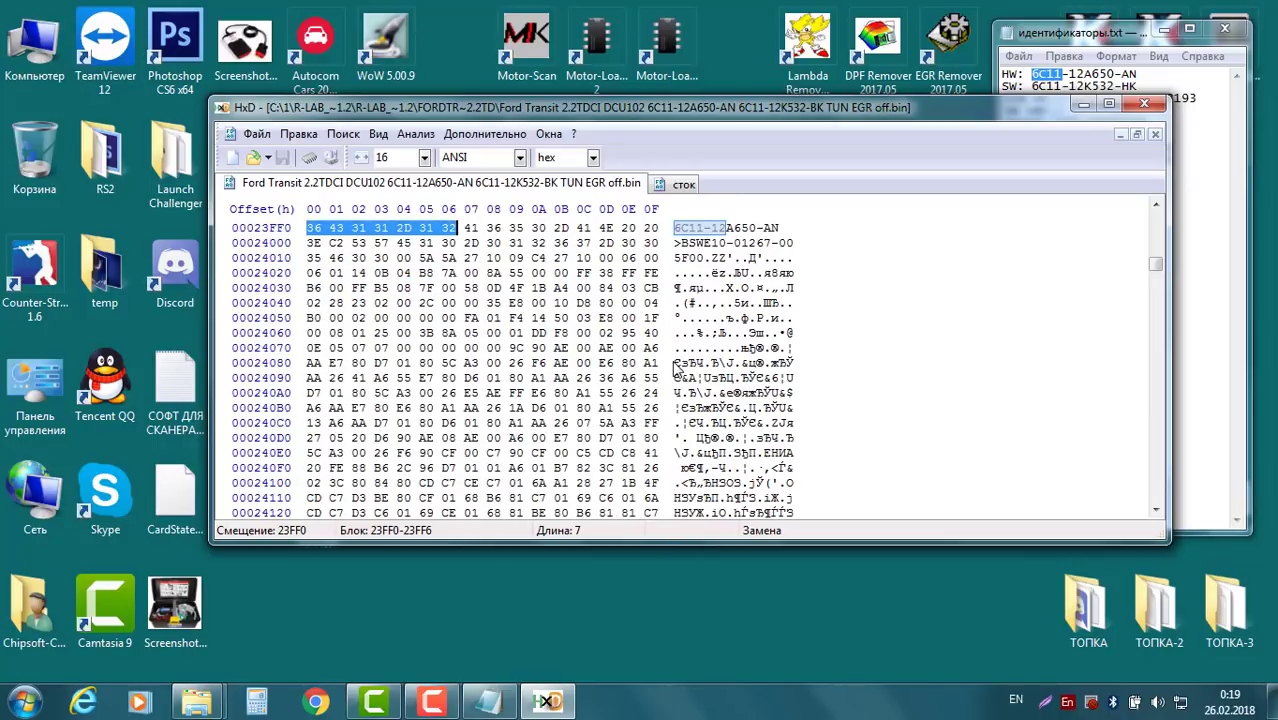
pyautogui.click(679, 185)
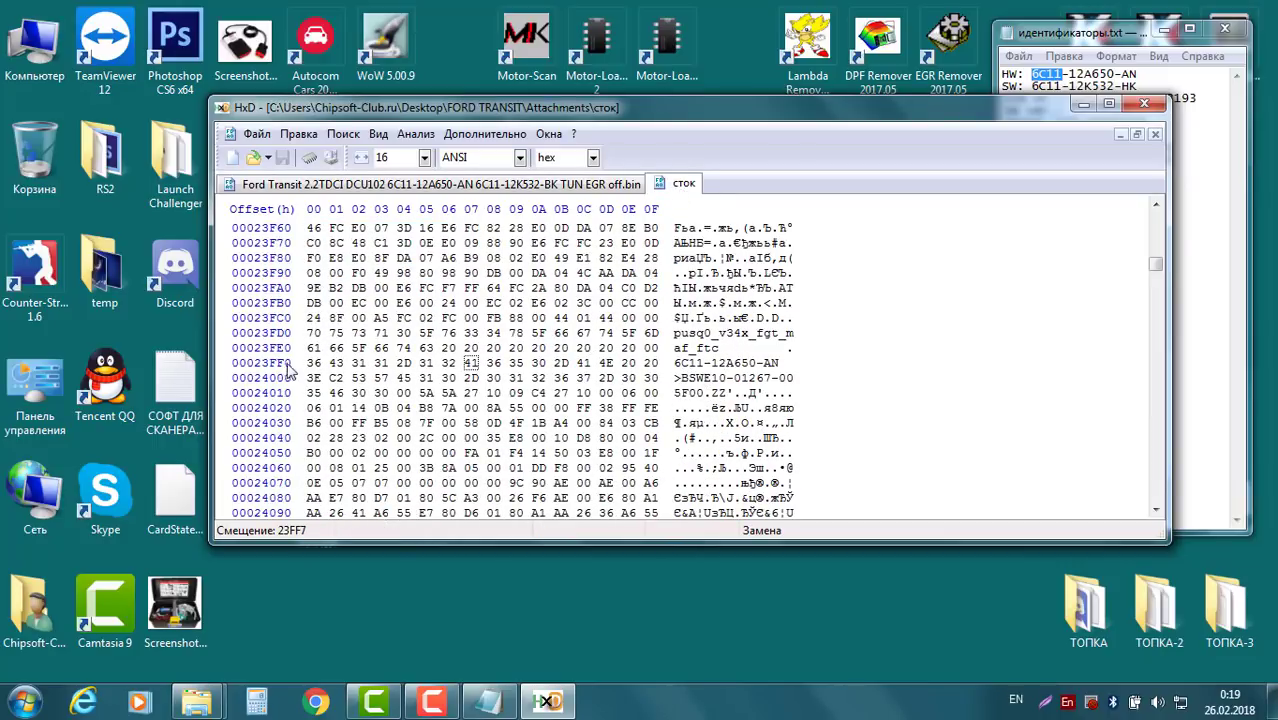
# Step: Compare the hardware number bytes at offset 23FF0 and the rows below between the сток file and the TUN EGR off.bin file
pyautogui.moveTo(307, 362); pyautogui.dragTo(550, 362)
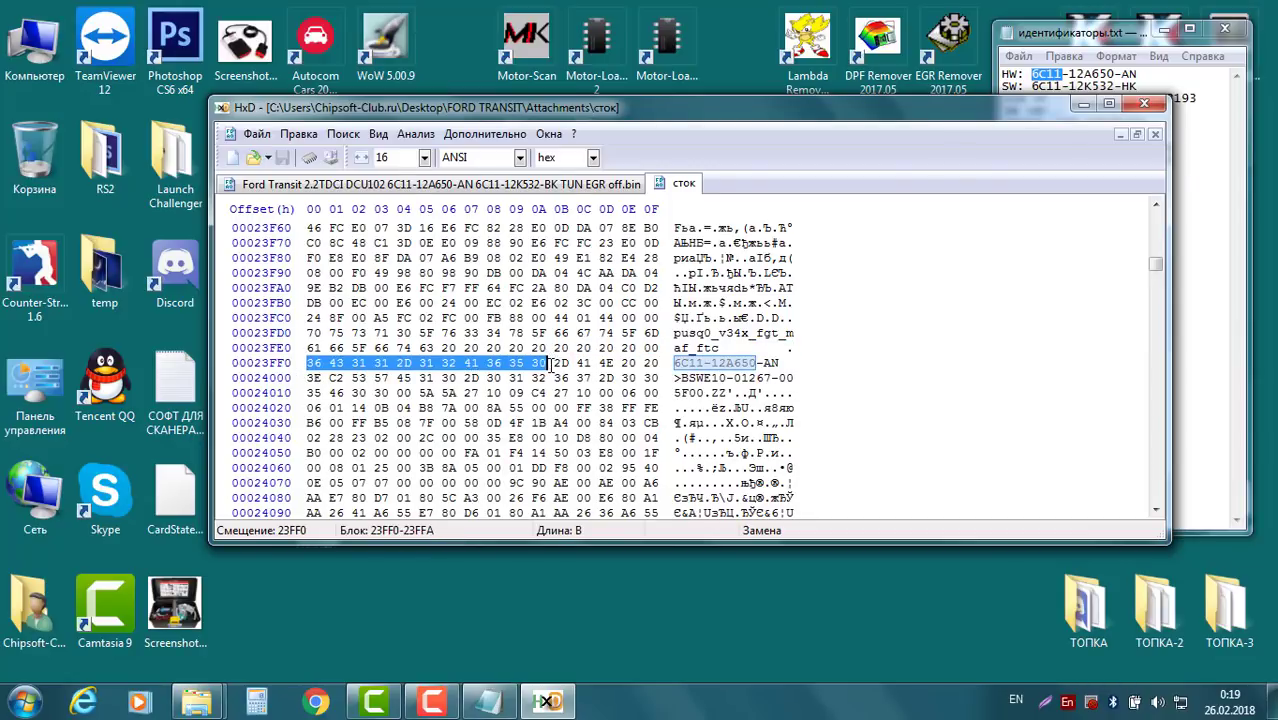
pyautogui.scroll(-3, 584, 289)
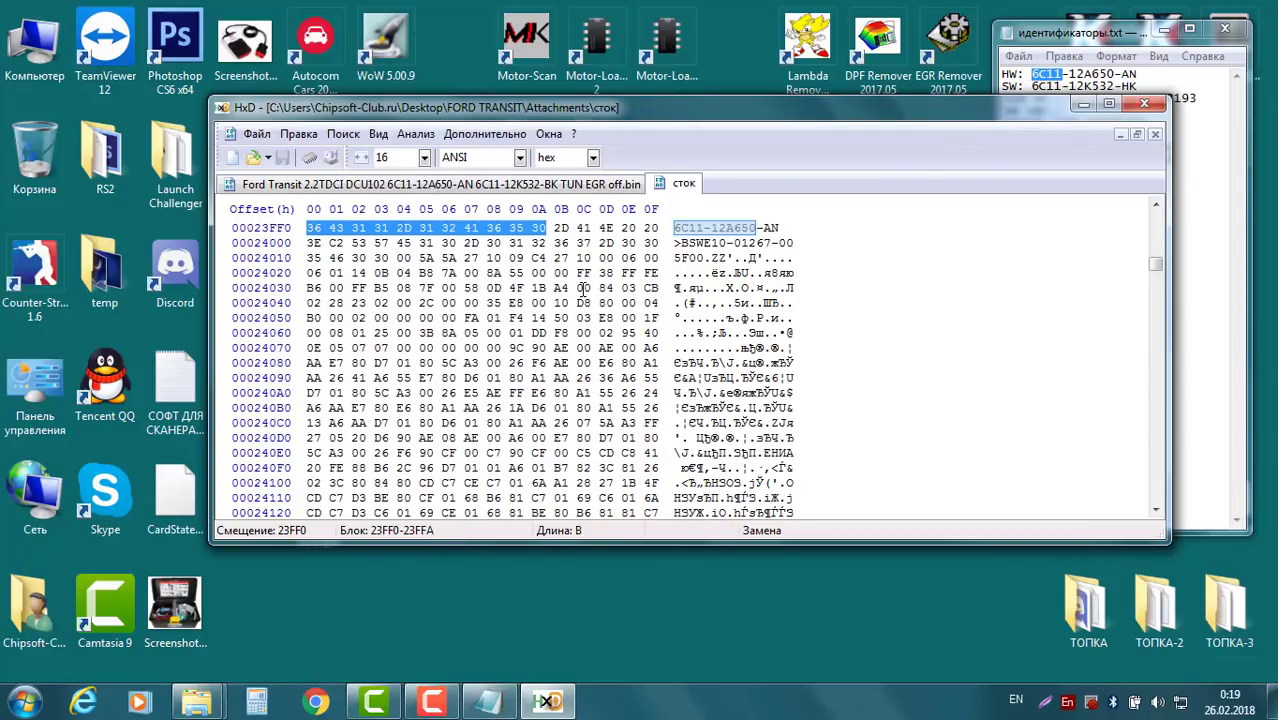
pyautogui.click(430, 186)
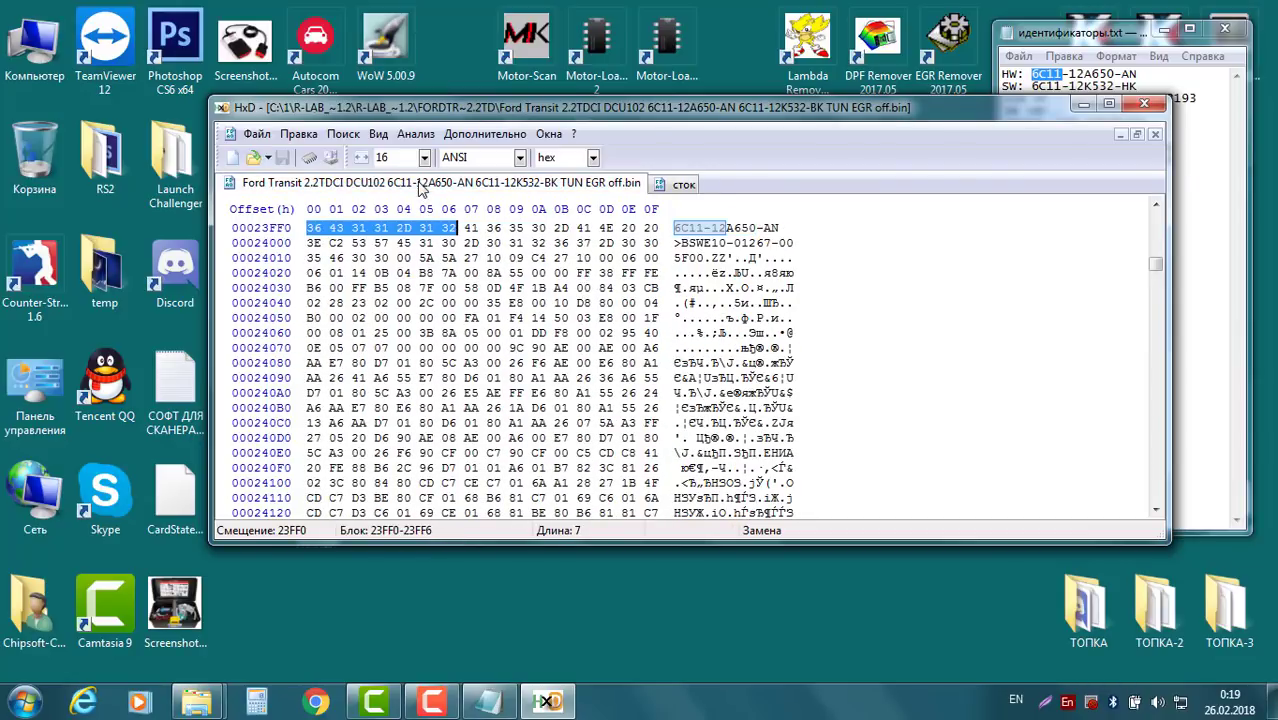
pyautogui.click(684, 188)
pyautogui.click(565, 188)
pyautogui.click(679, 188)
pyautogui.click(605, 188)
pyautogui.click(680, 188)
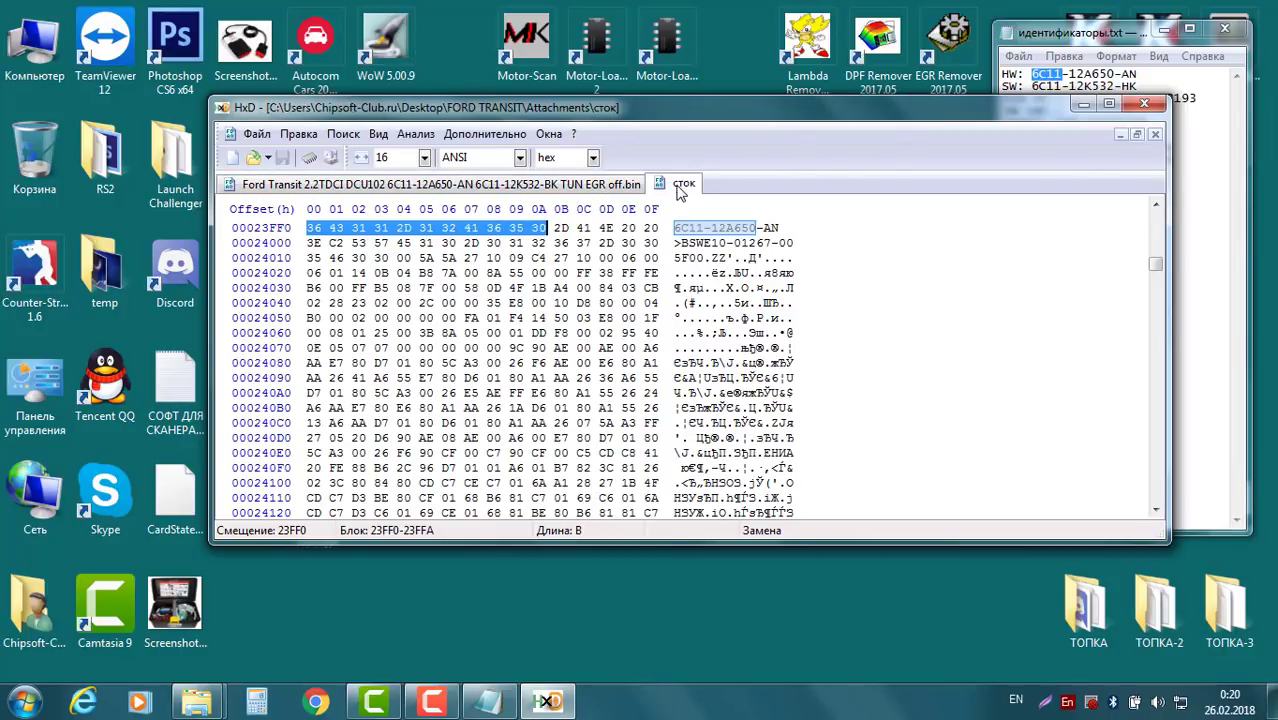
pyautogui.click(607, 190)
pyautogui.click(602, 229)
pyautogui.click(680, 188)
pyautogui.click(642, 229)
pyautogui.click(620, 188)
pyautogui.click(680, 188)
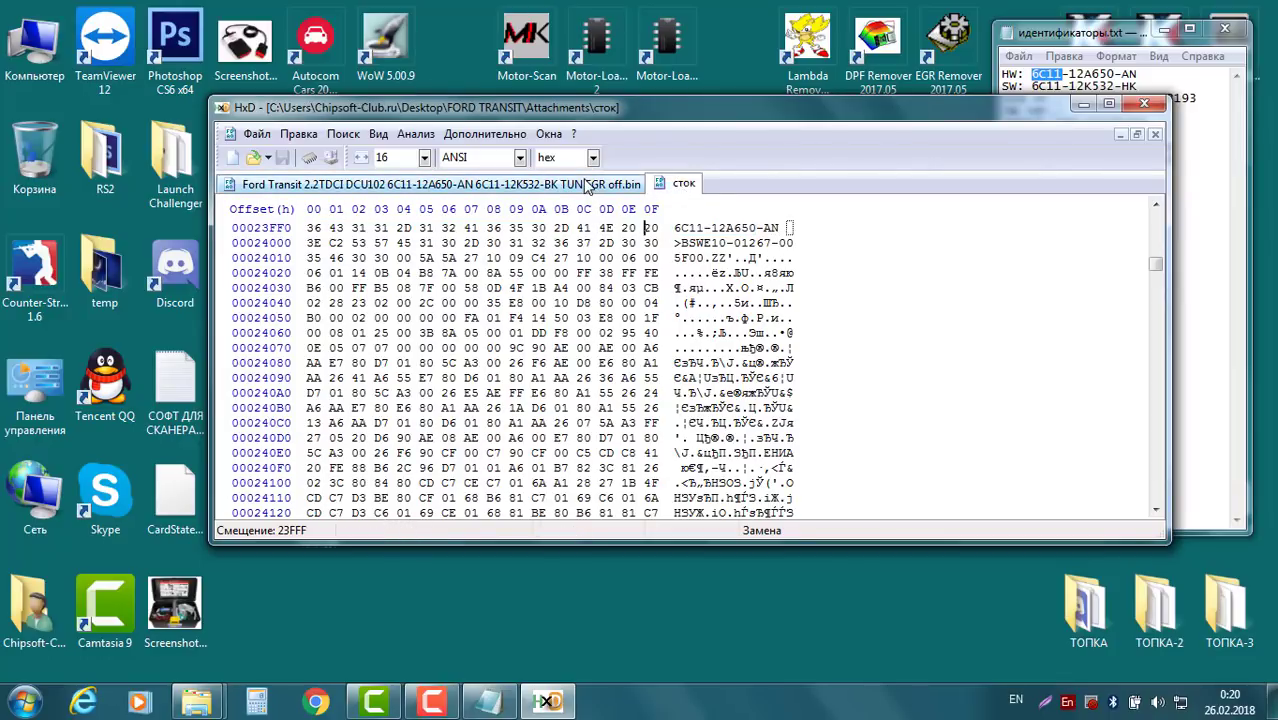
pyautogui.click(588, 188)
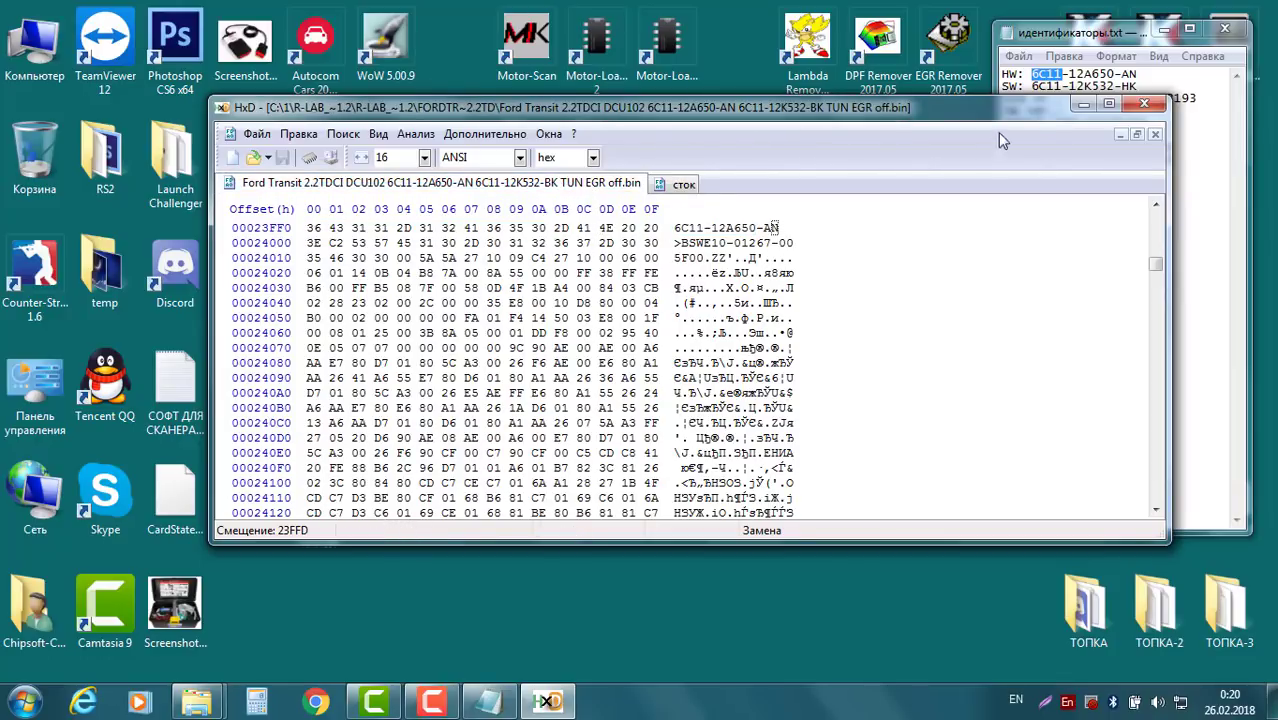
# Step: Move the HxD window clear of идентификаторы.txt and check the full HW and SW numbers listed there
pyautogui.moveTo(1008, 116); pyautogui.dragTo(897, 222)
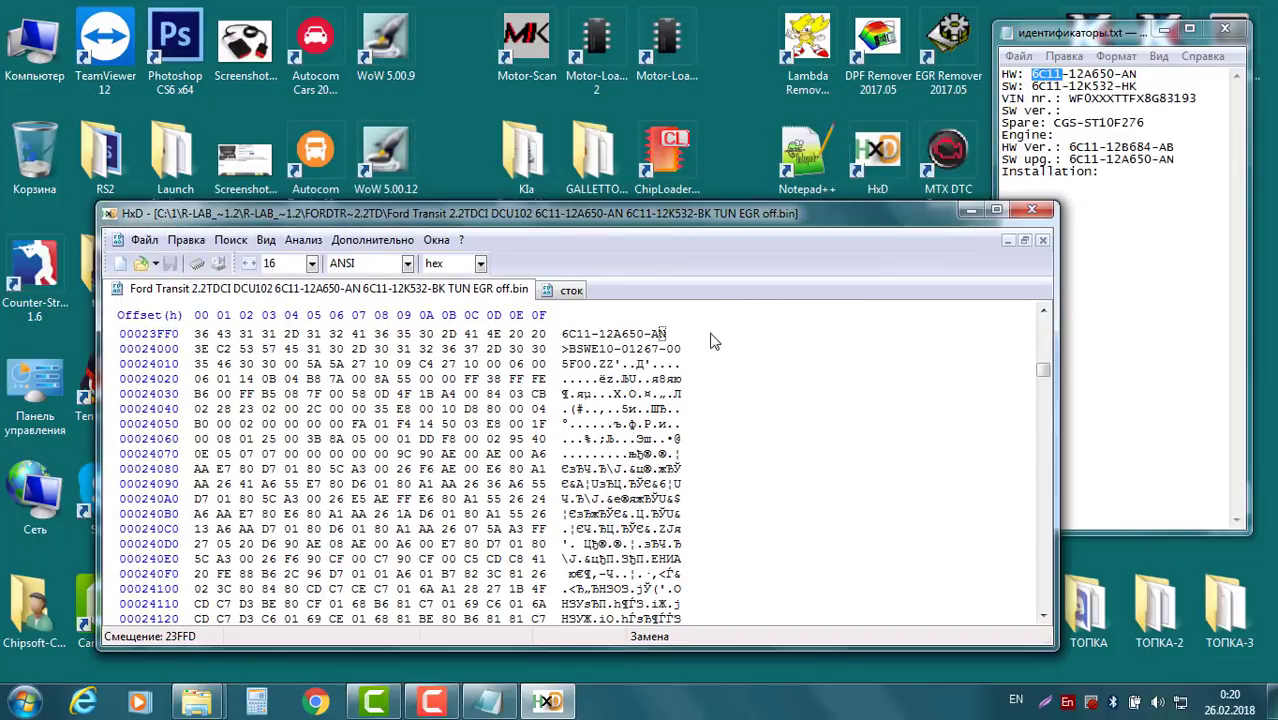
pyautogui.click(1035, 75)
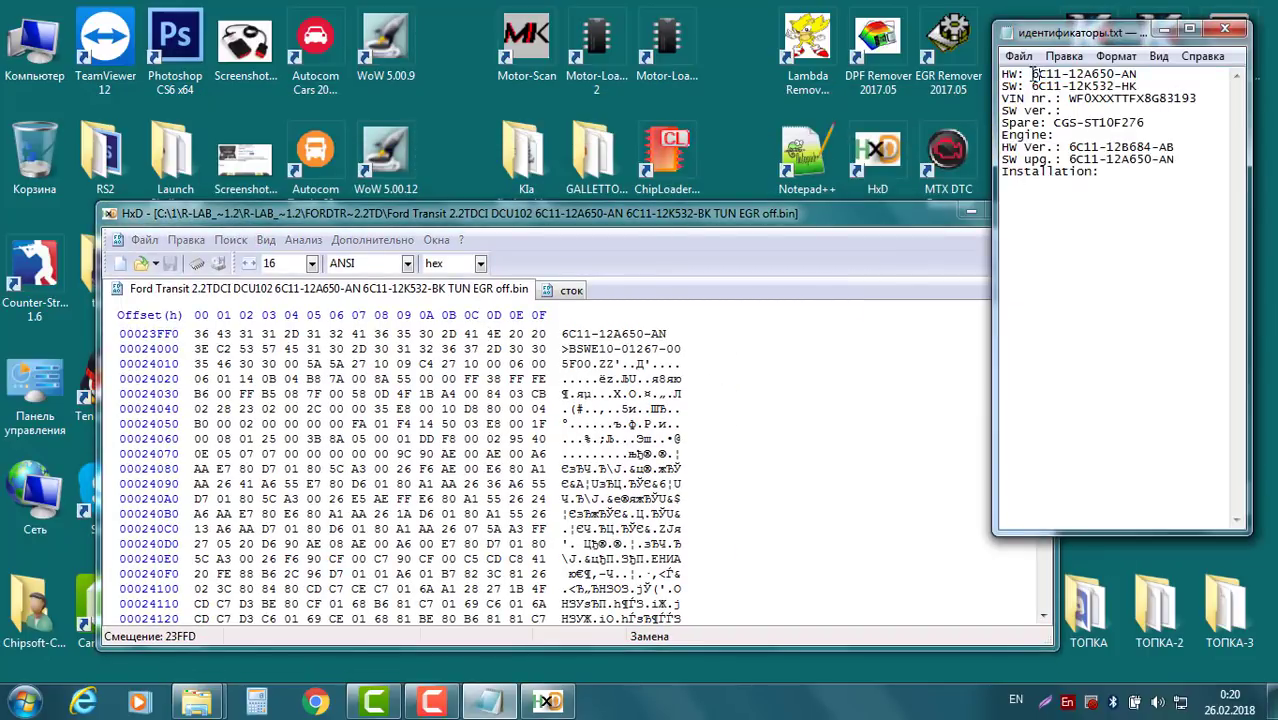
pyautogui.moveTo(1035, 75); pyautogui.dragTo(1138, 77)
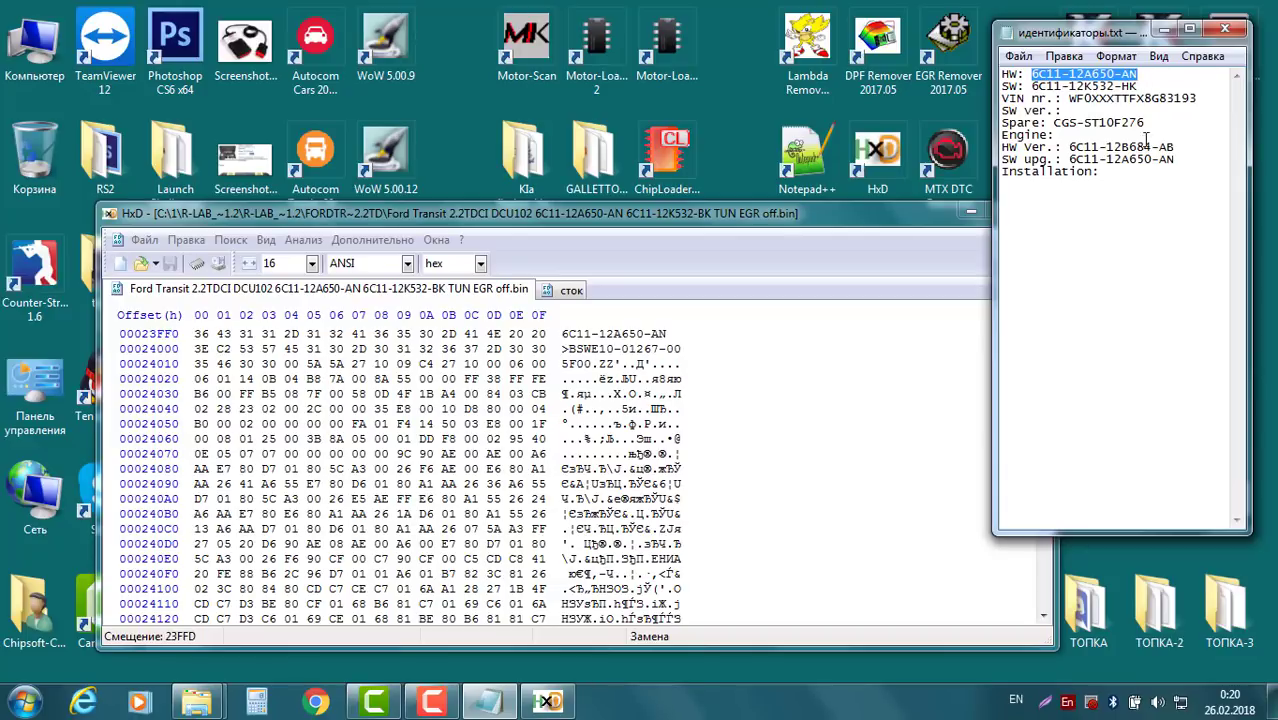
pyautogui.click(1087, 98)
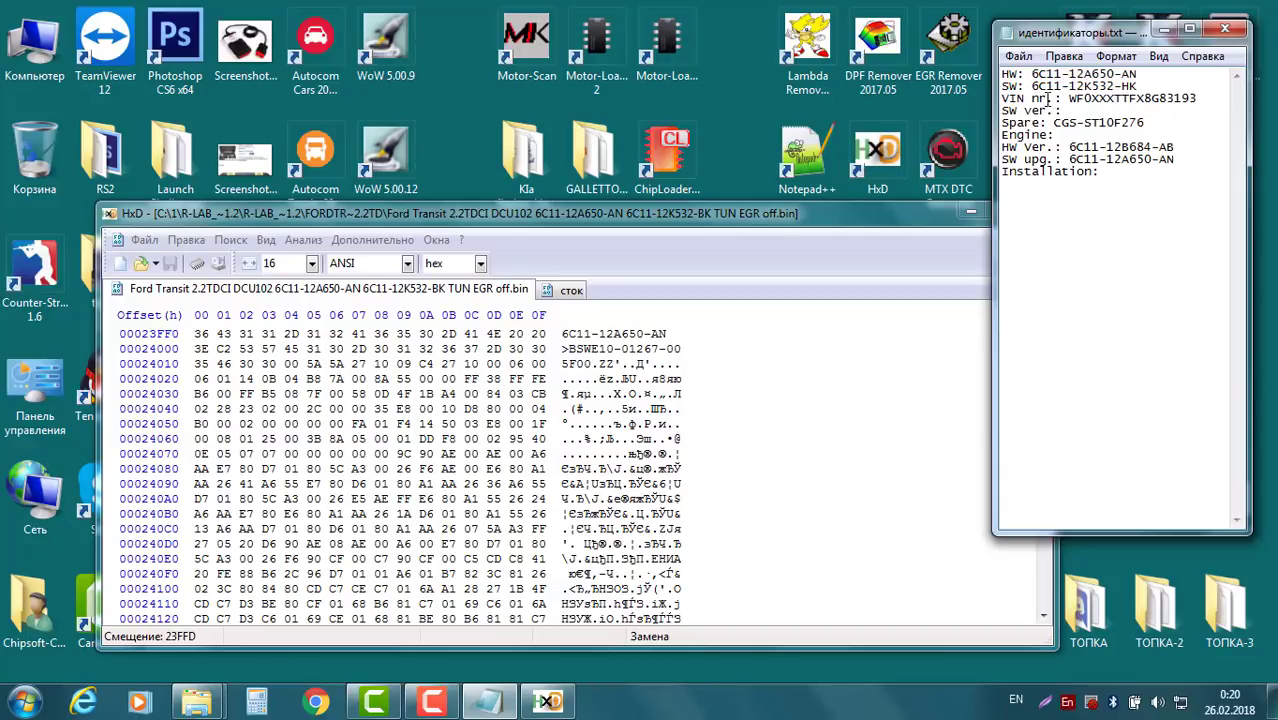
pyautogui.moveTo(1033, 86); pyautogui.dragTo(1134, 87)
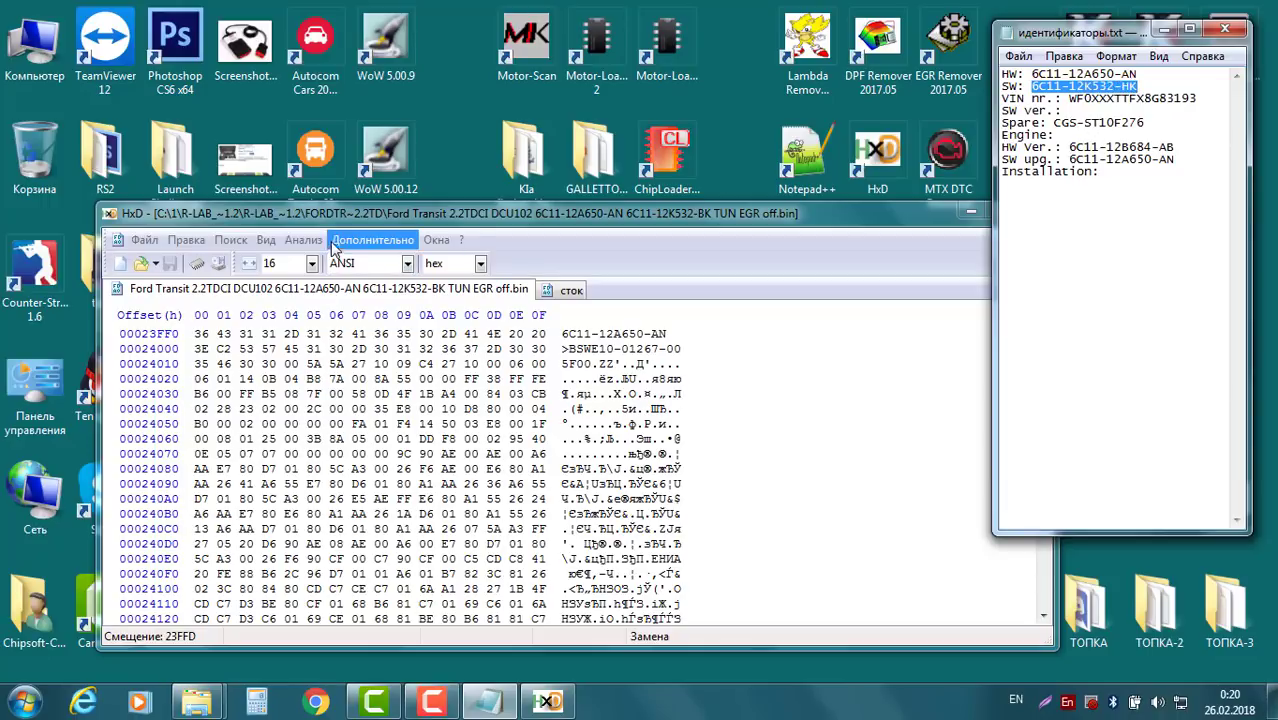
pyautogui.click(1127, 87)
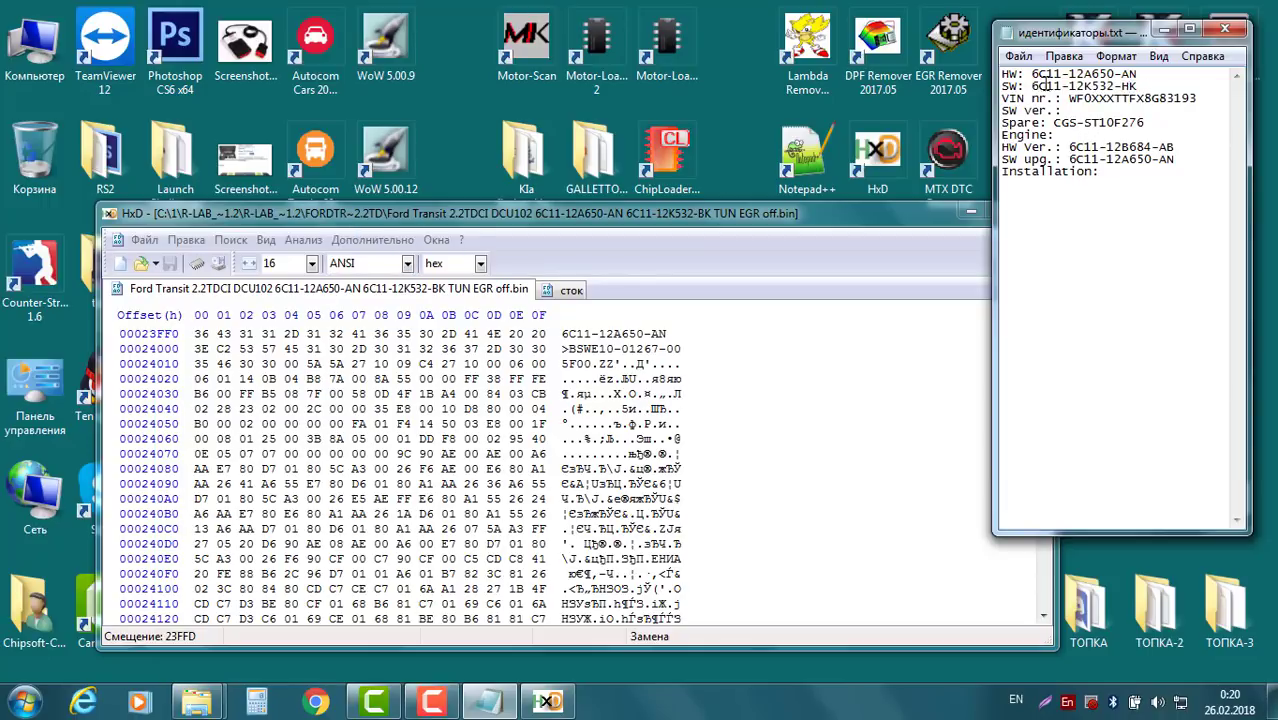
# Step: Copy 6C11-12K532 from the SW number in идентификаторы.txt and search forward for it as a text string in the TUN EGR off.bin file
pyautogui.moveTo(1032, 87); pyautogui.dragTo(1117, 85)
pyautogui.hotkey('ctrl', 'c')
pyautogui.click(314, 380)
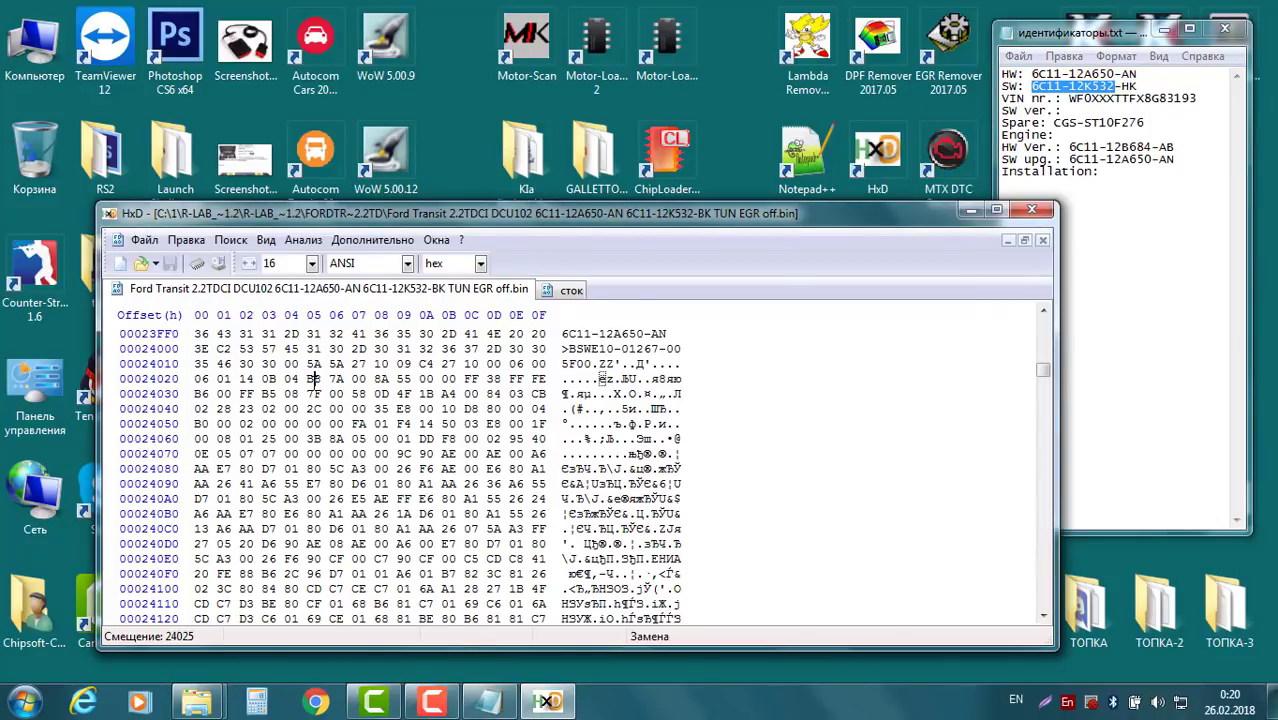
pyautogui.hotkey('ctrl', 'f')
pyautogui.hotkey('ctrl', 'v')
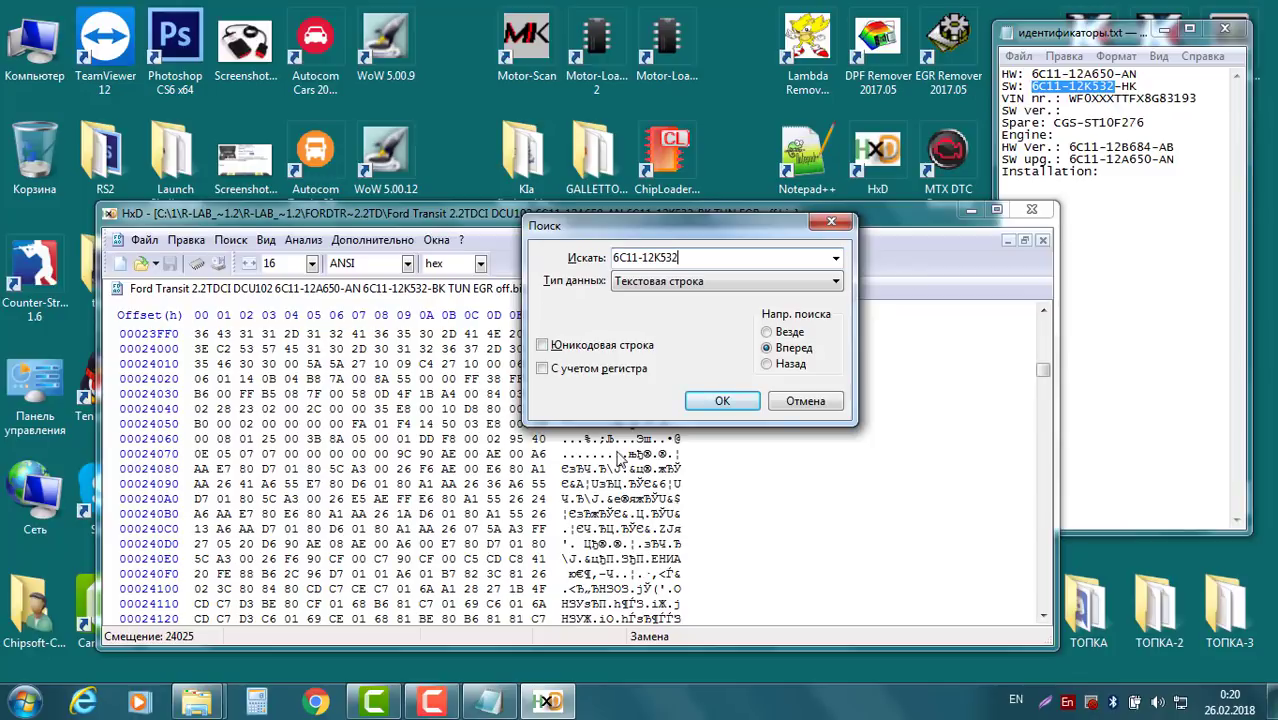
pyautogui.click(712, 401)
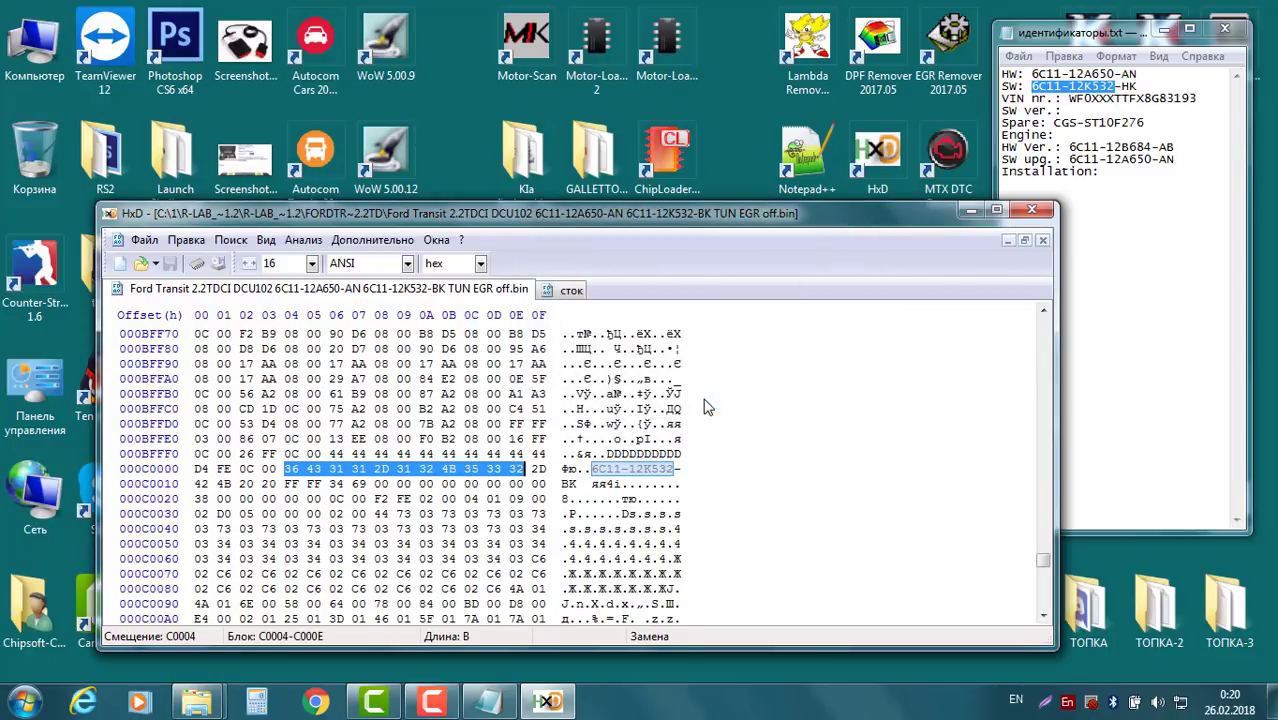
# Step: Search forward for the text string 6C11-12K532 in the сток file
pyautogui.click(549, 292)
pyautogui.hotkey('ctrl', 'f')
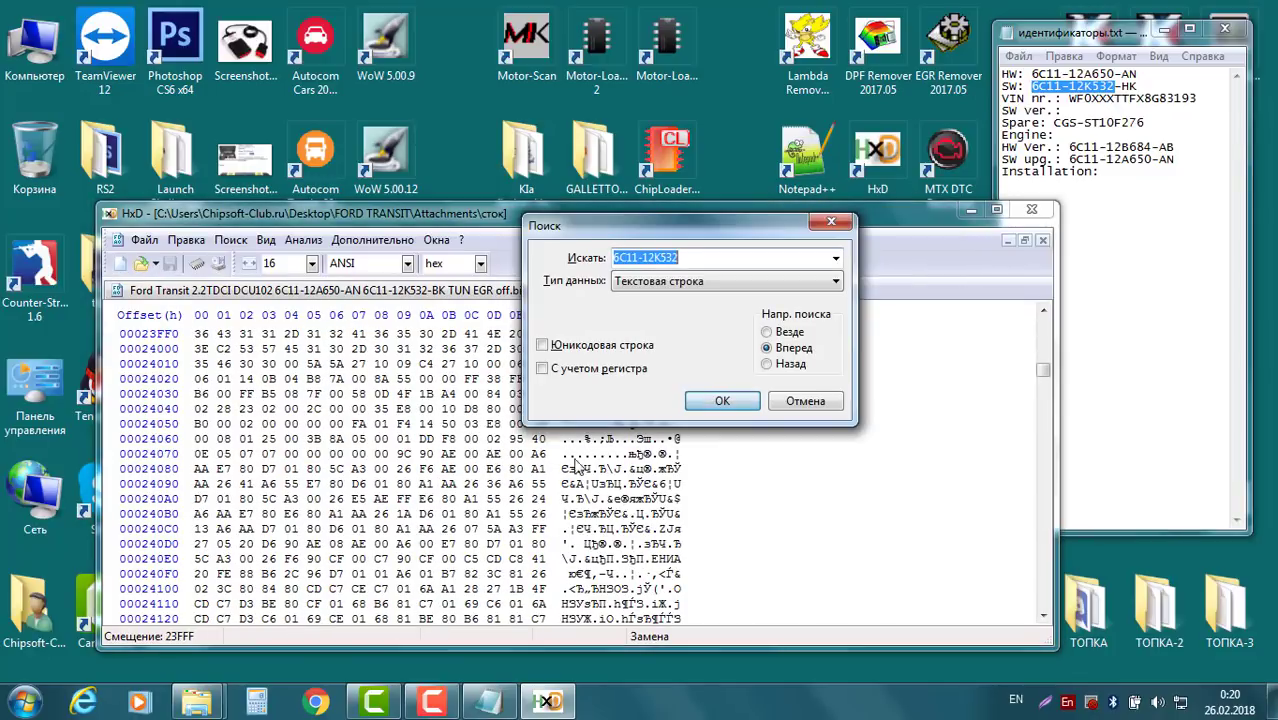
pyautogui.click(715, 402)
# Step: Compare the software number suffix and surrounding data near offset C0000 between the TUN EGR off.bin file and the сток file
pyautogui.click(298, 291)
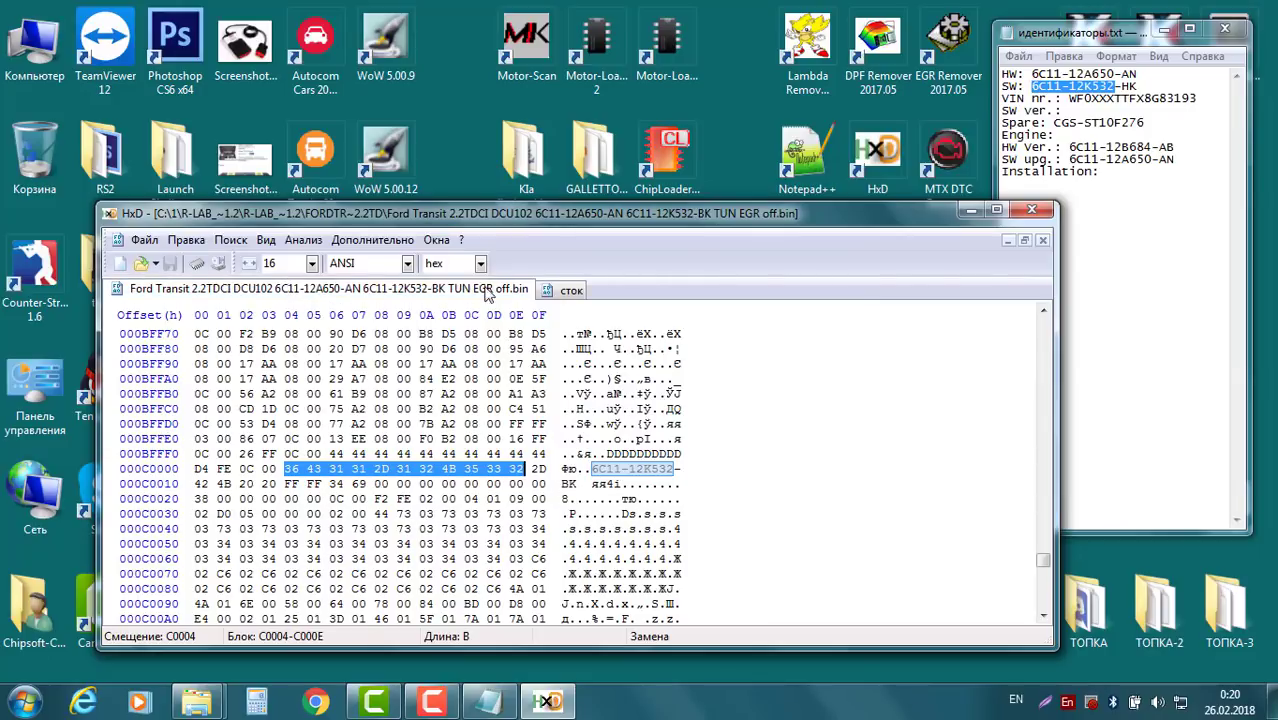
pyautogui.click(568, 292)
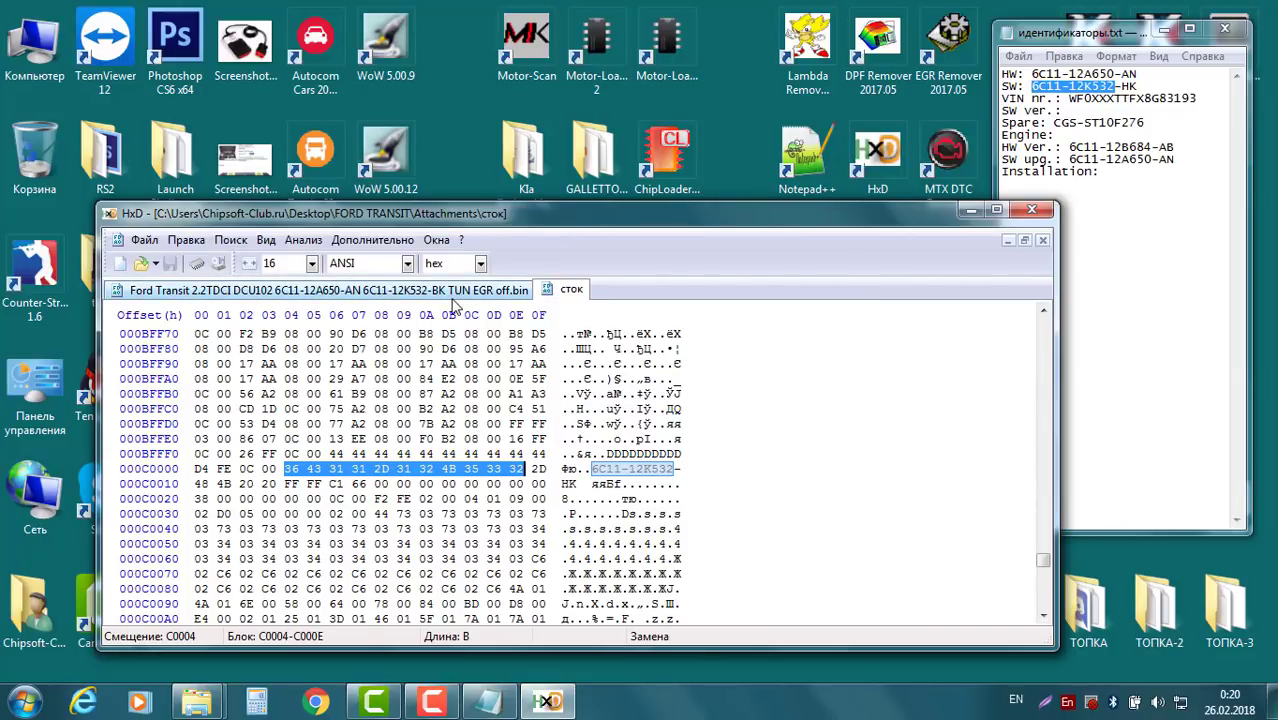
pyautogui.click(447, 300)
pyautogui.click(568, 292)
pyautogui.click(457, 296)
pyautogui.click(570, 291)
pyautogui.click(468, 294)
pyautogui.click(557, 293)
pyautogui.click(497, 295)
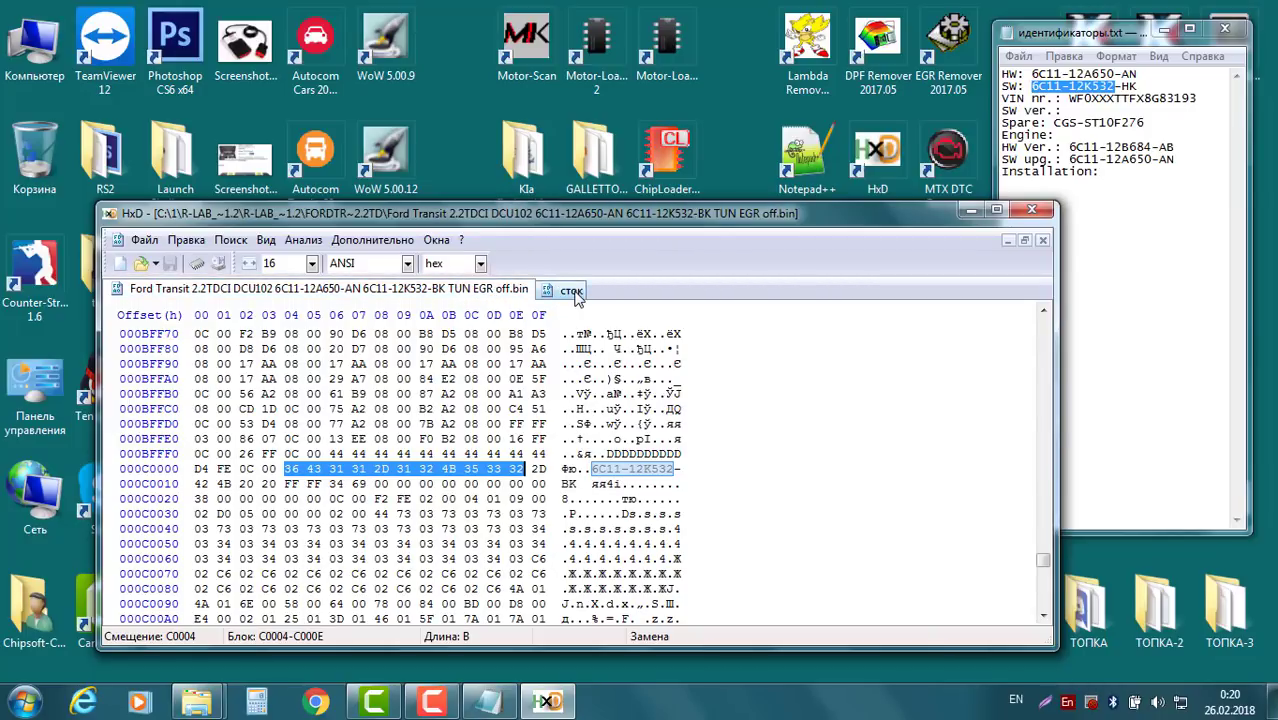
pyautogui.click(575, 297)
pyautogui.click(515, 302)
pyautogui.click(553, 301)
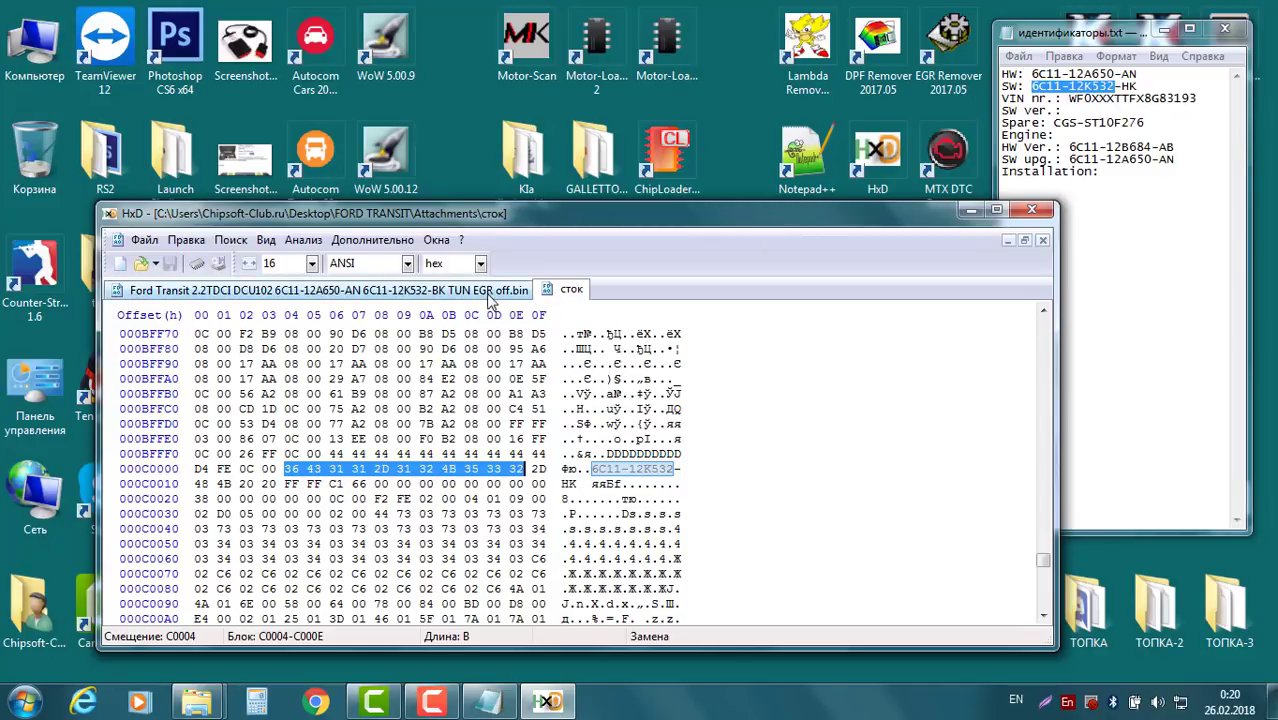
pyautogui.click(490, 302)
pyautogui.click(545, 298)
pyautogui.click(490, 300)
pyautogui.click(560, 302)
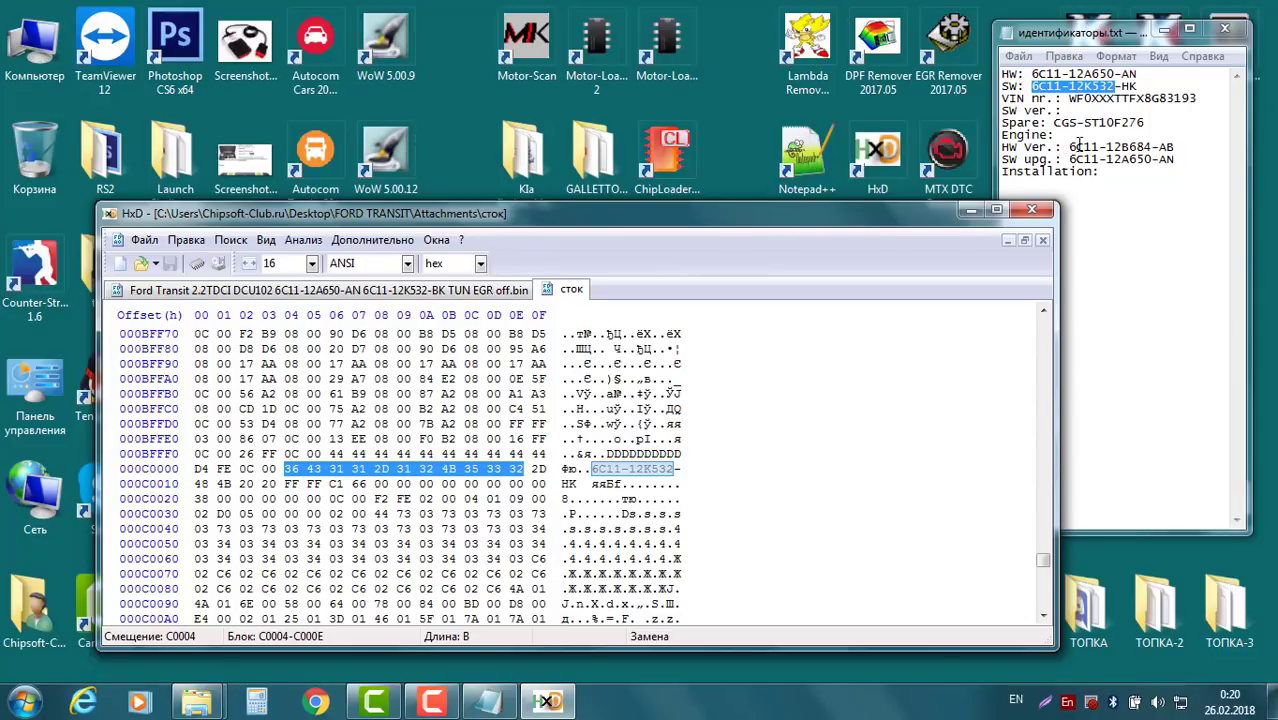
# Step: Return to the Ford Transit firmware folder list in Explorer and open the AC11-12A650-EE 9C11-12K532-AYG no DPF EGR folder
pyautogui.moveTo(880, 220); pyautogui.dragTo(884, 103)
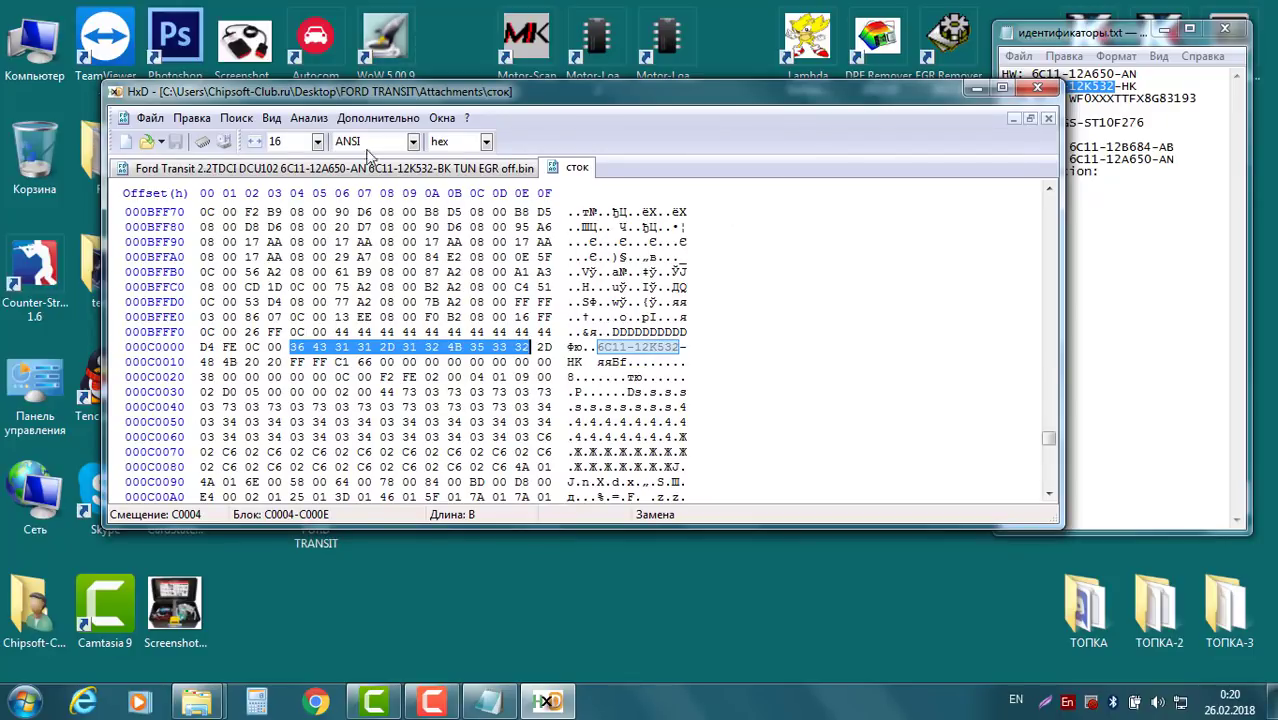
pyautogui.moveTo(197, 700)
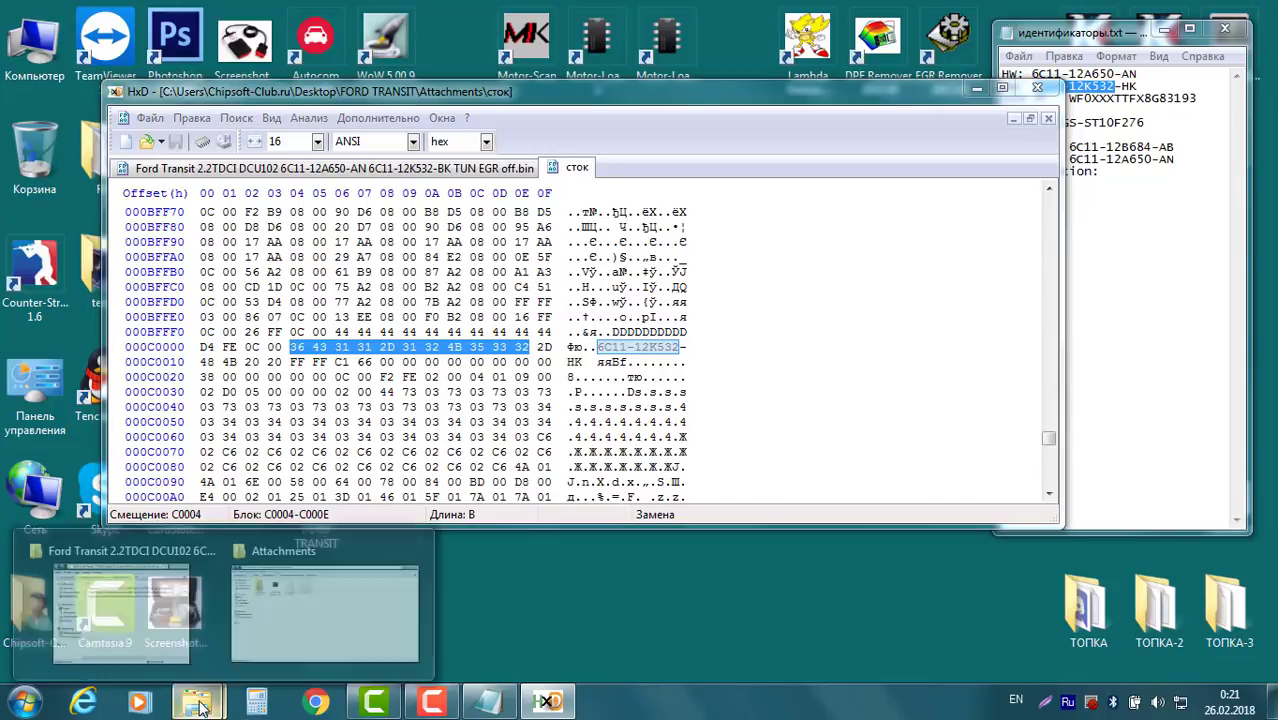
pyautogui.moveTo(163, 616)
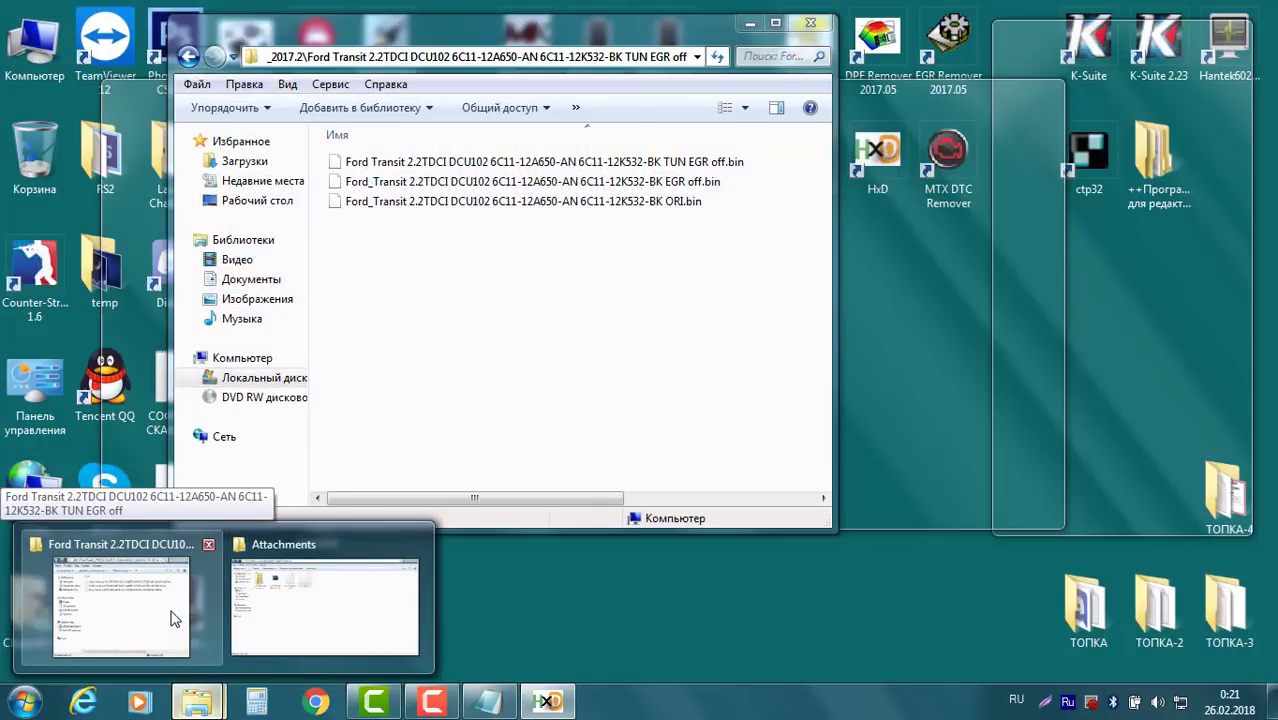
pyautogui.click(172, 618)
pyautogui.click(188, 56)
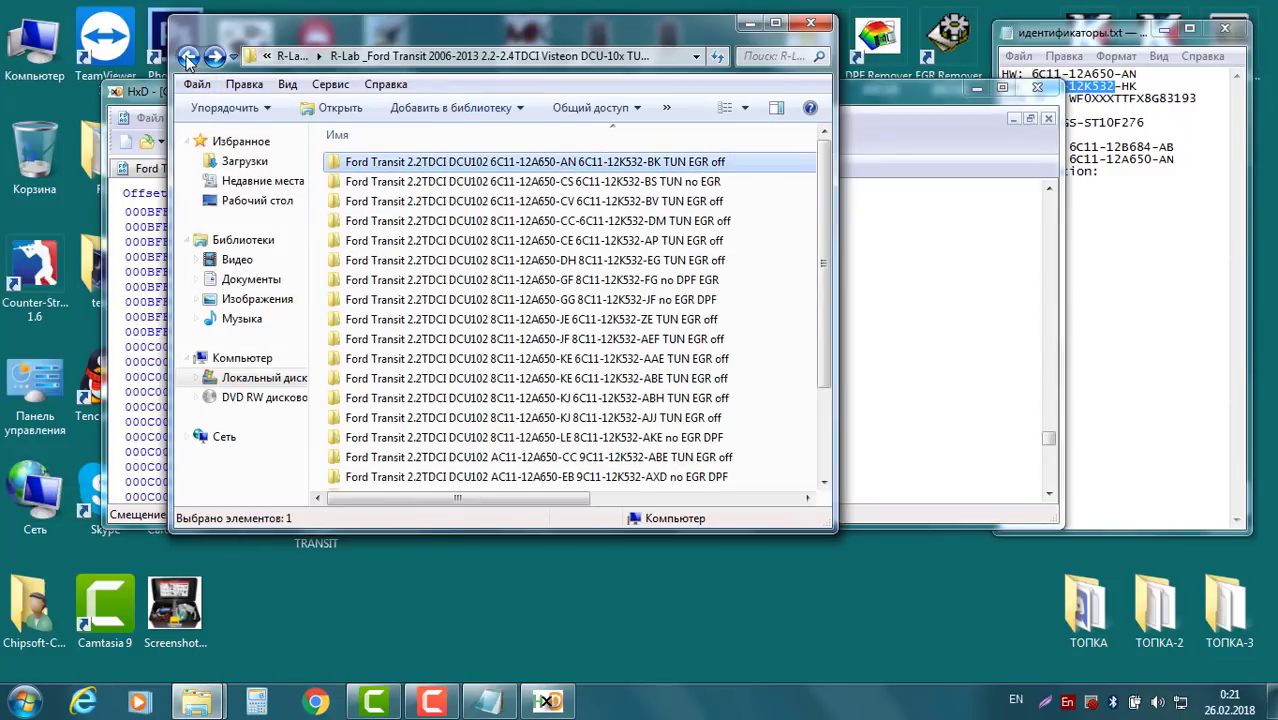
pyautogui.scroll(-2, 600, 372)
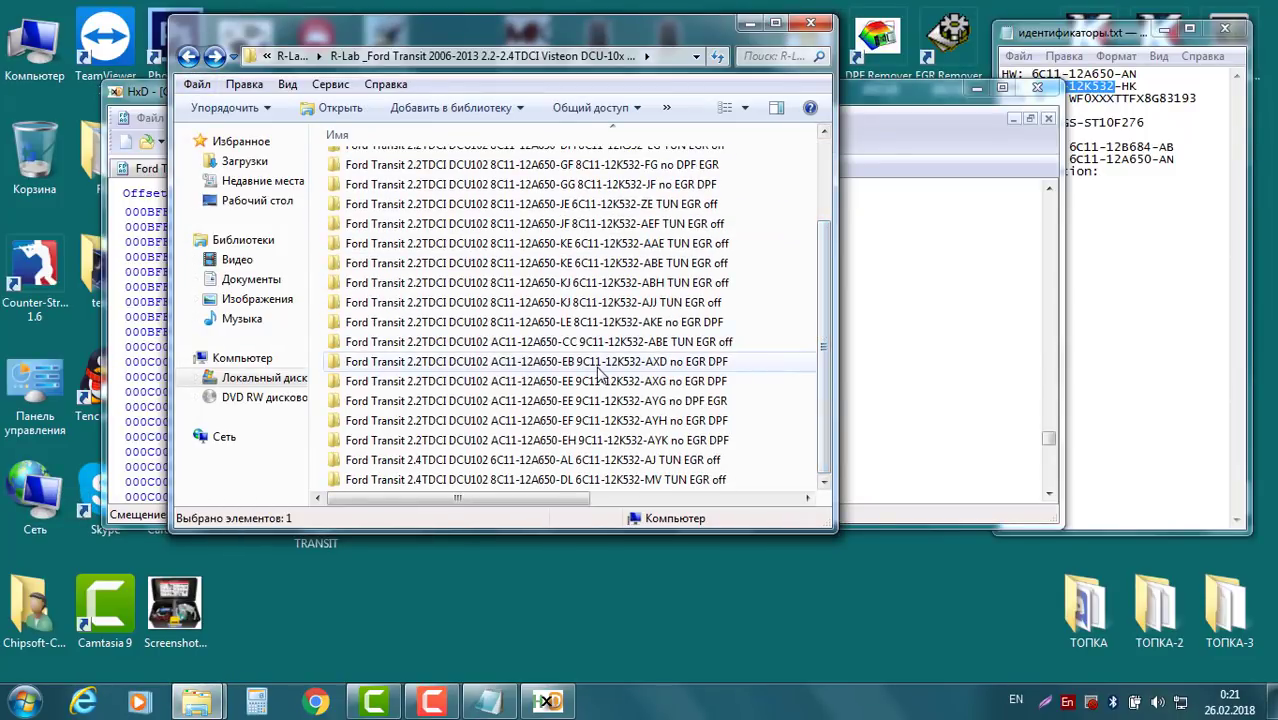
pyautogui.scroll(2, 630, 410)
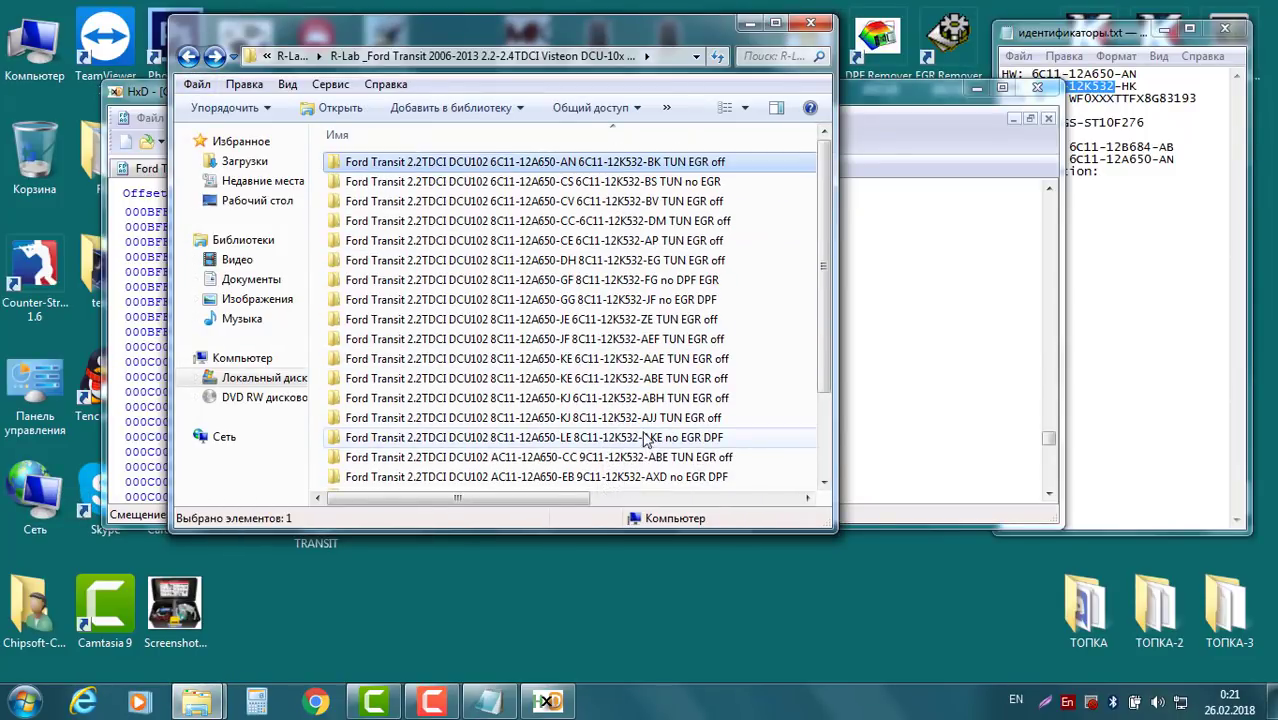
pyautogui.scroll(-2, 628, 400)
pyautogui.doubleClick(622, 400)
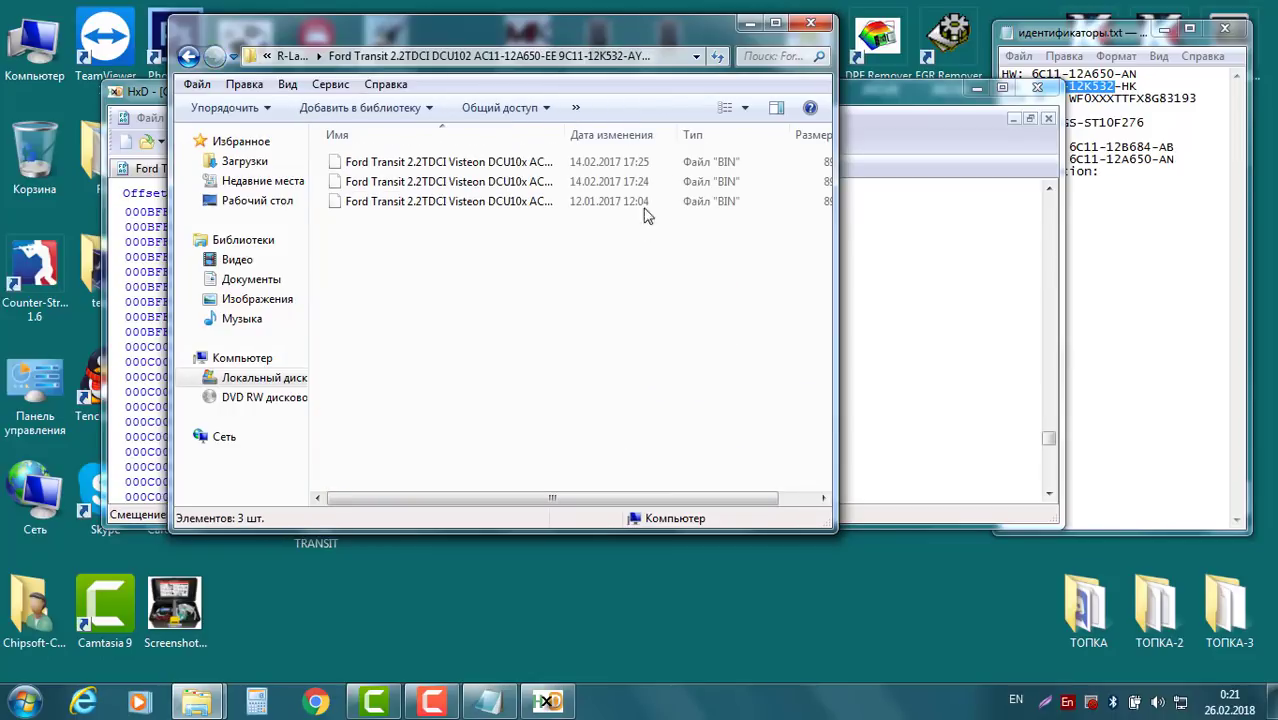
# Step: Copy the AYG folder's path and open the 9C11-12K532-AYG DPF EGR off.bin file from it in HxD
pyautogui.click(672, 58)
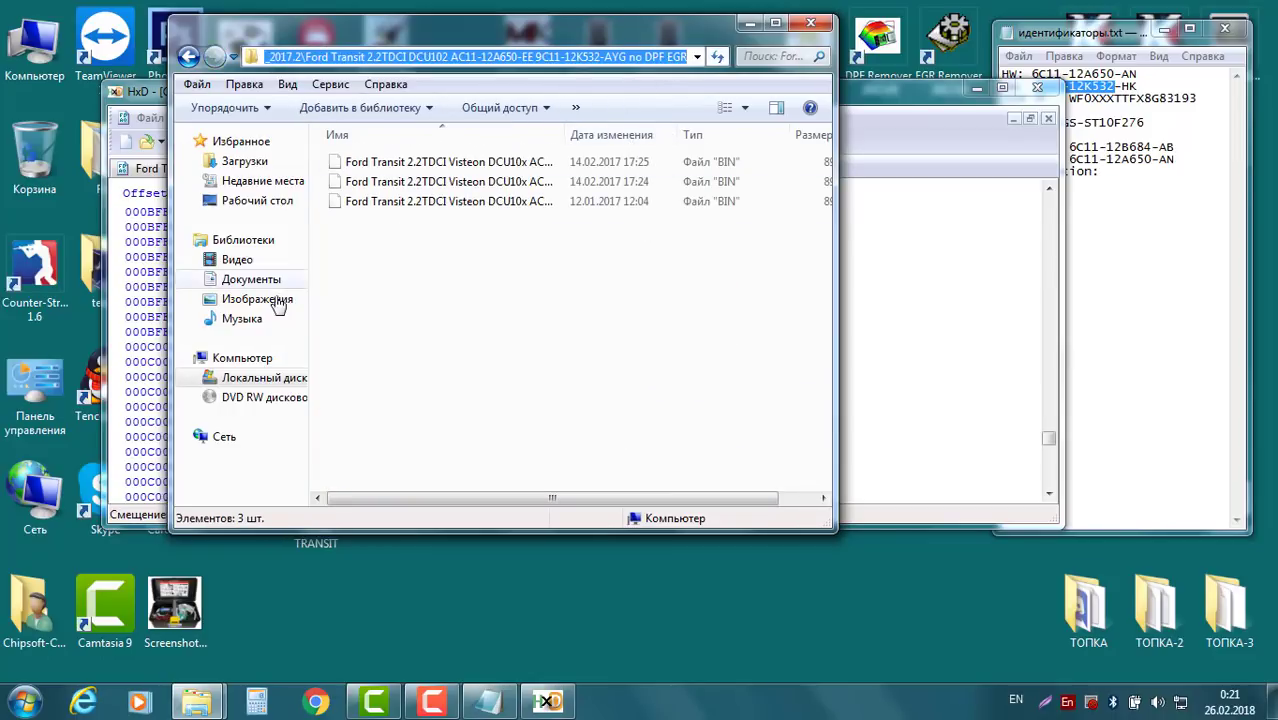
pyautogui.click(750, 22)
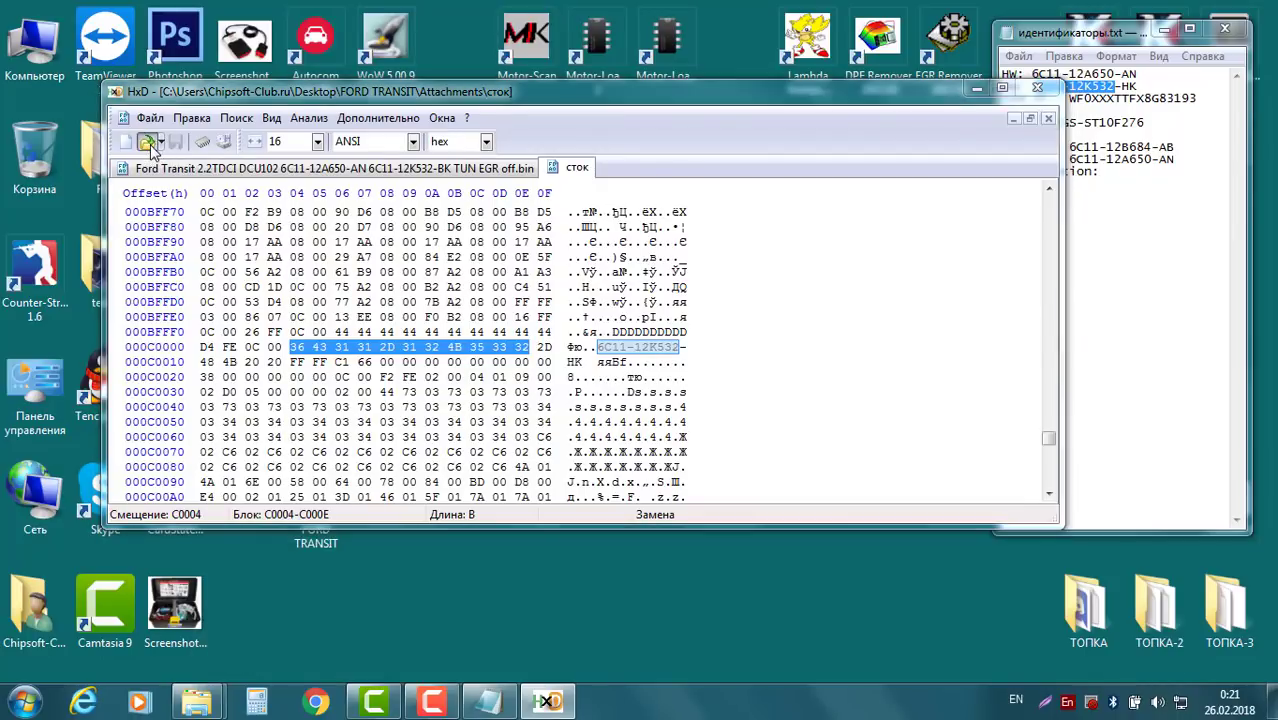
pyautogui.click(146, 141)
pyautogui.hotkey('ctrl', 'v')
pyautogui.press('Return')
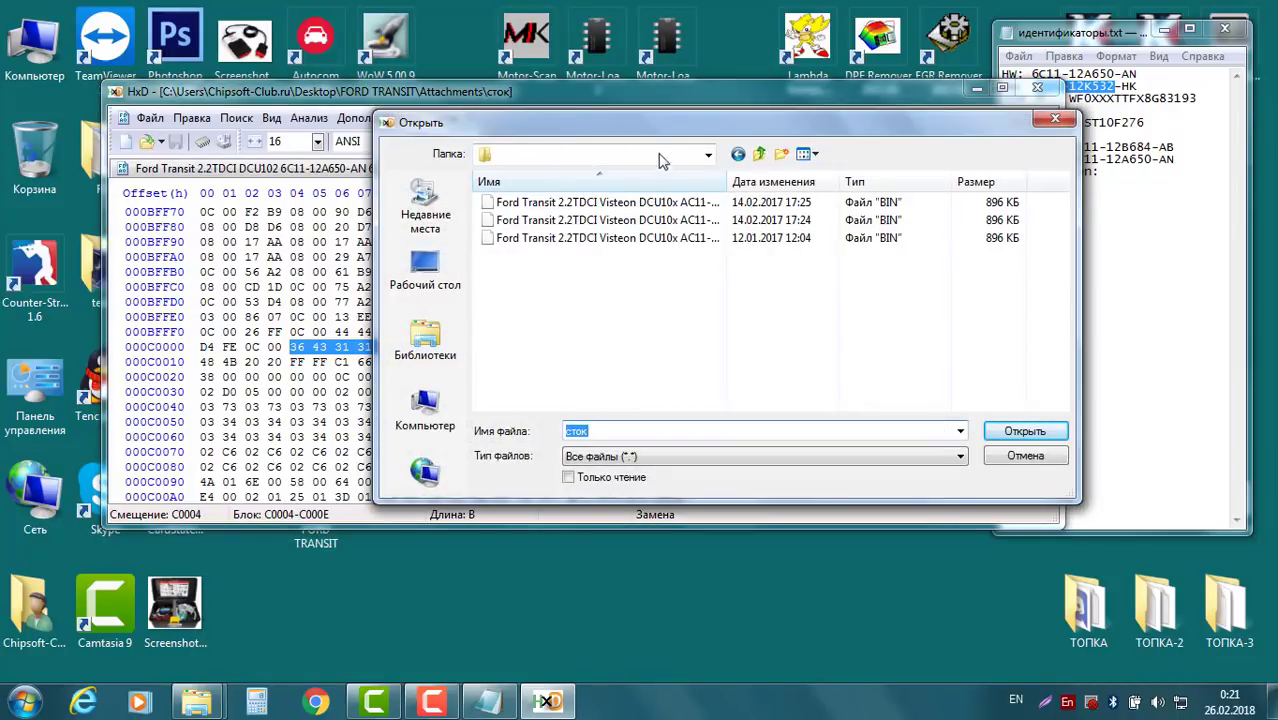
pyautogui.doubleClick(728, 181)
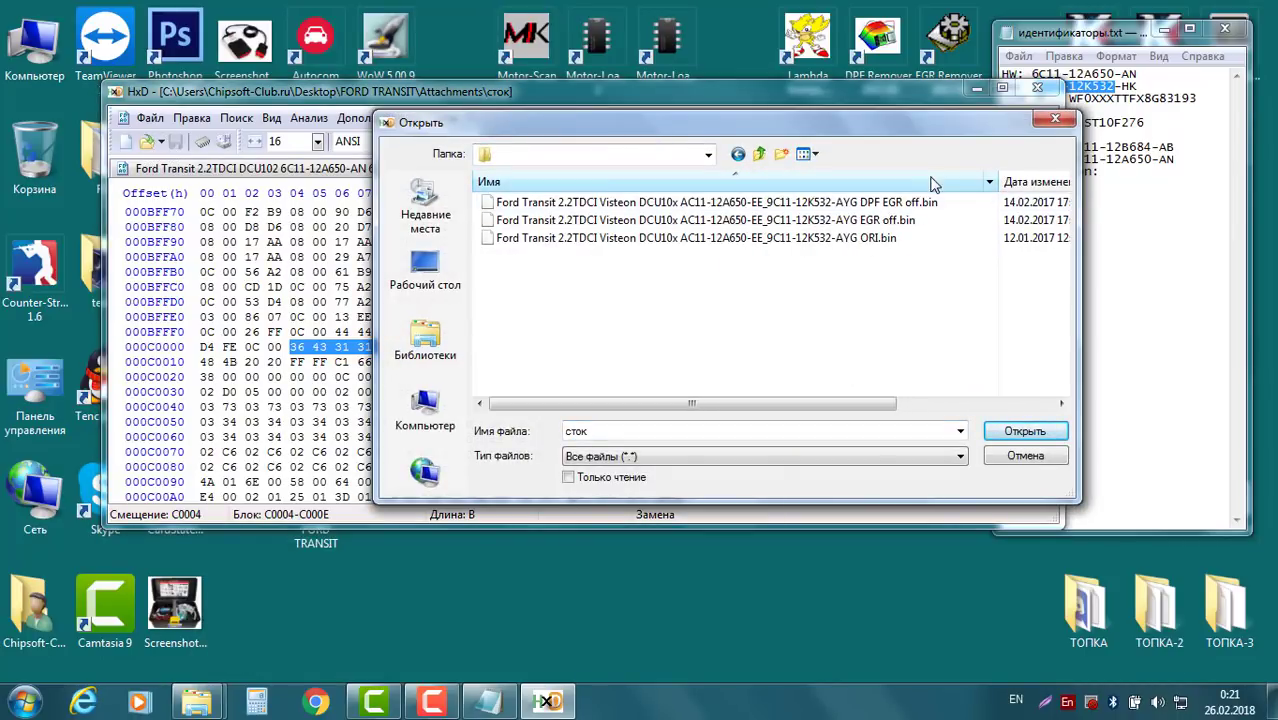
pyautogui.doubleClick(886, 204)
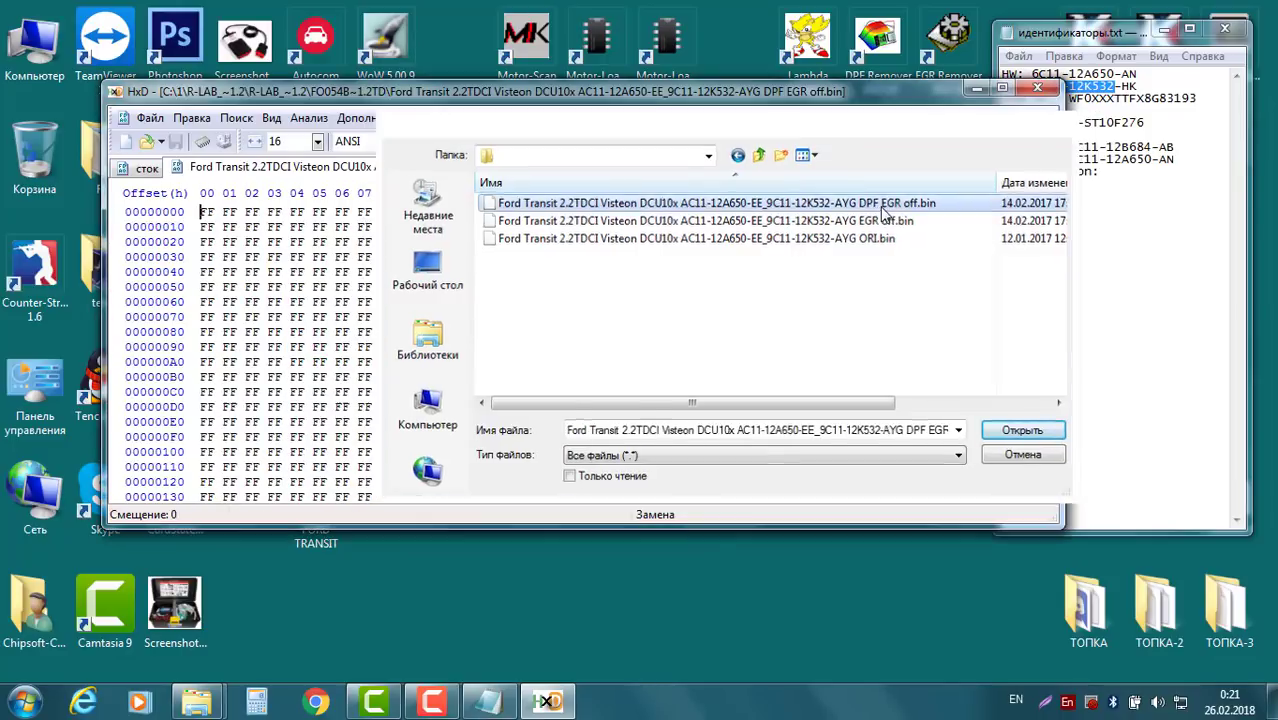
# Step: Go to hex offset C0000 from the beginning of the 9C11-12K532-AYG DPF EGR off.bin file and select the byte there
pyautogui.click(152, 168)
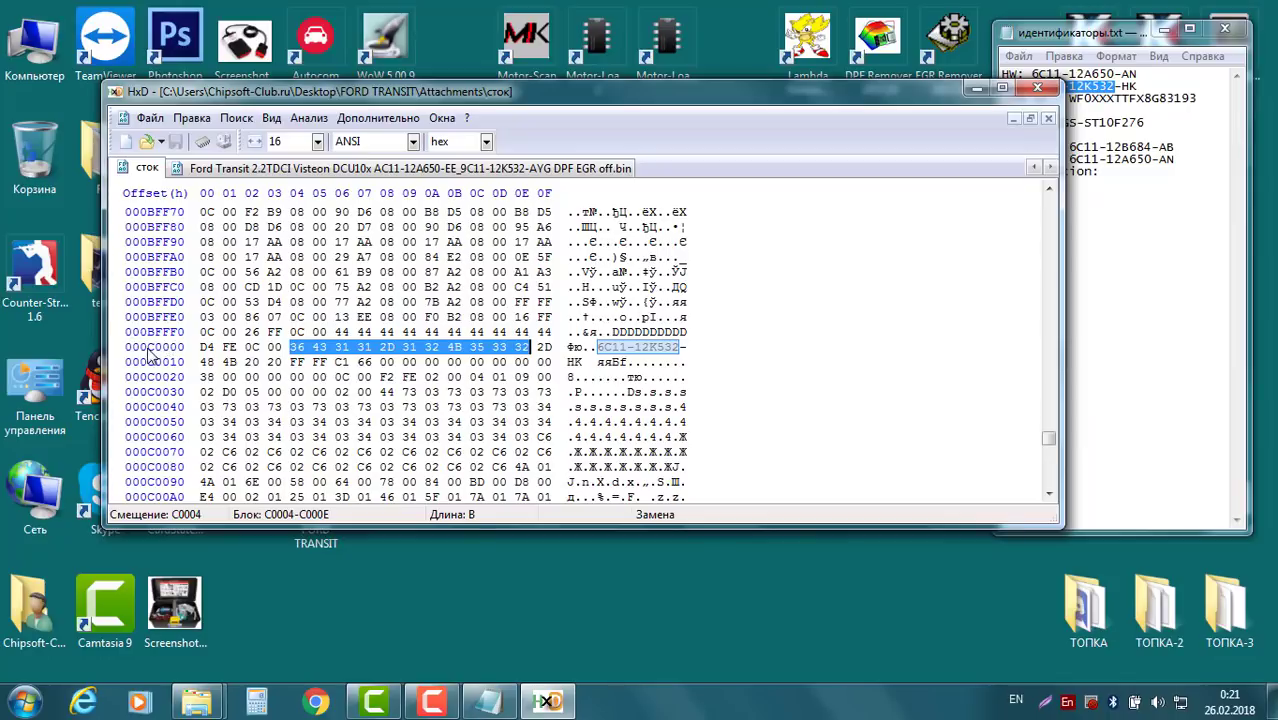
pyautogui.click(426, 170)
pyautogui.hotkey('ctrl', 'g')
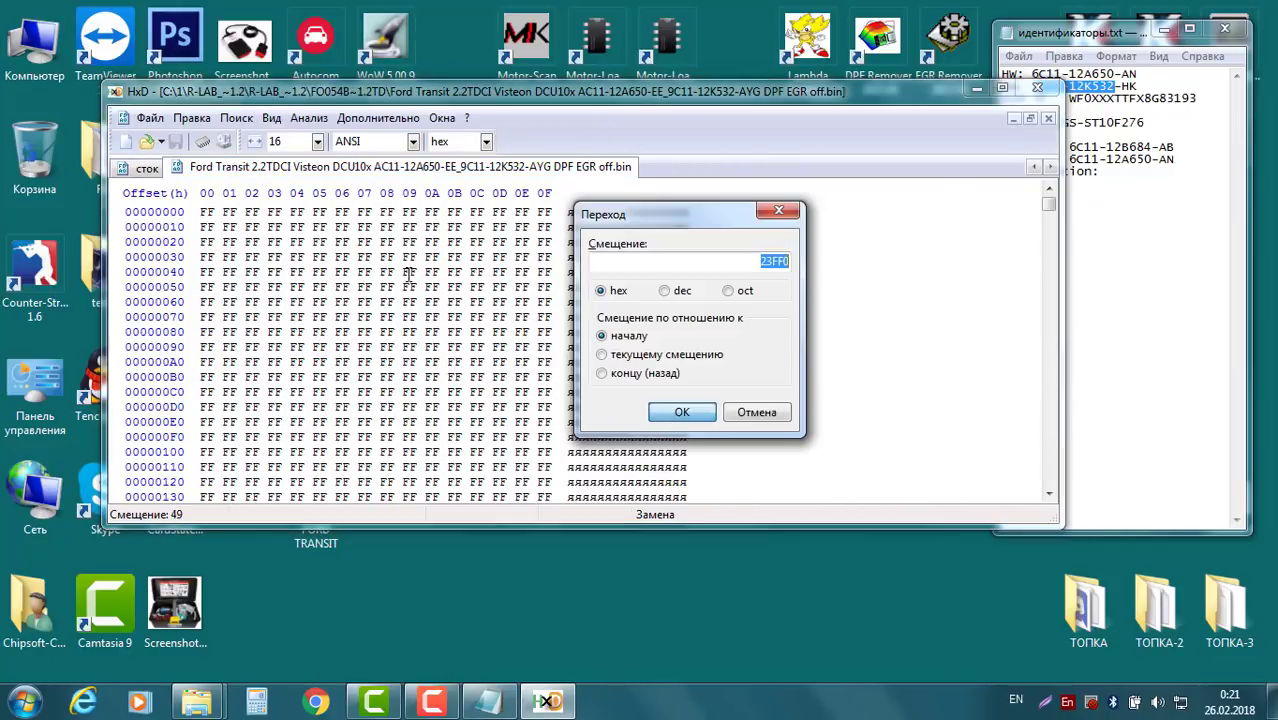
pyautogui.write('C0000')
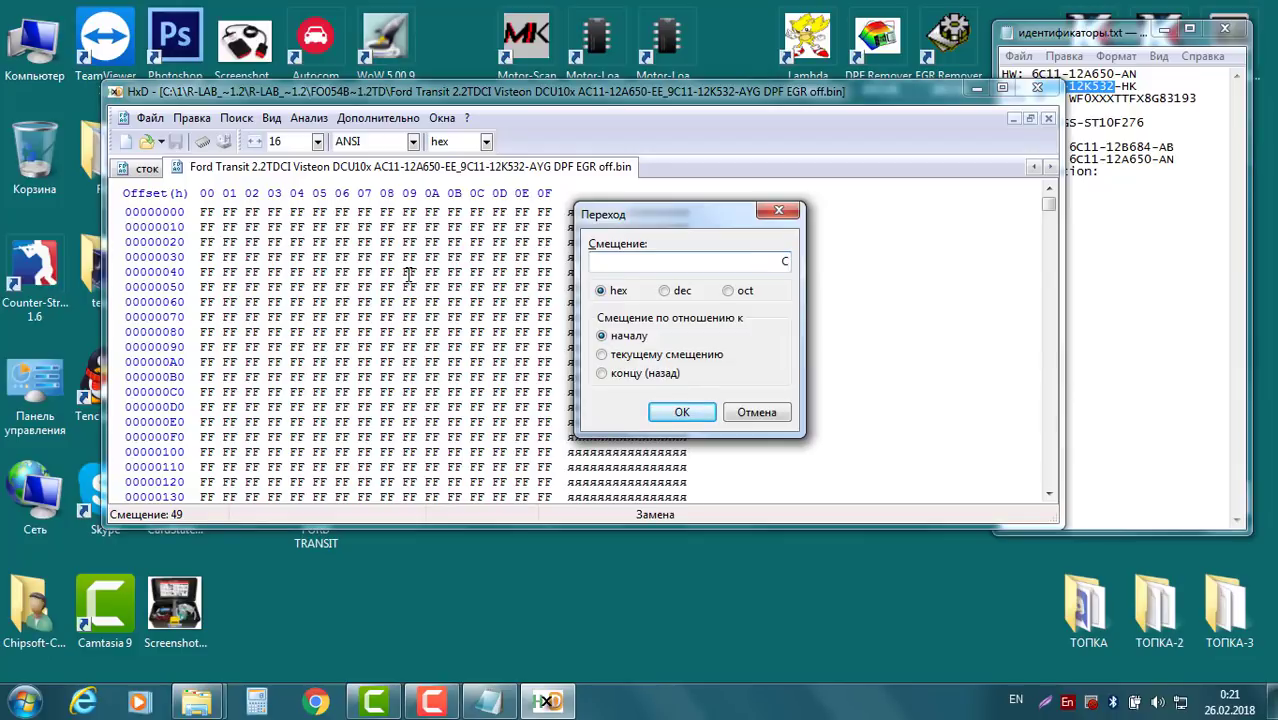
pyautogui.click(681, 412)
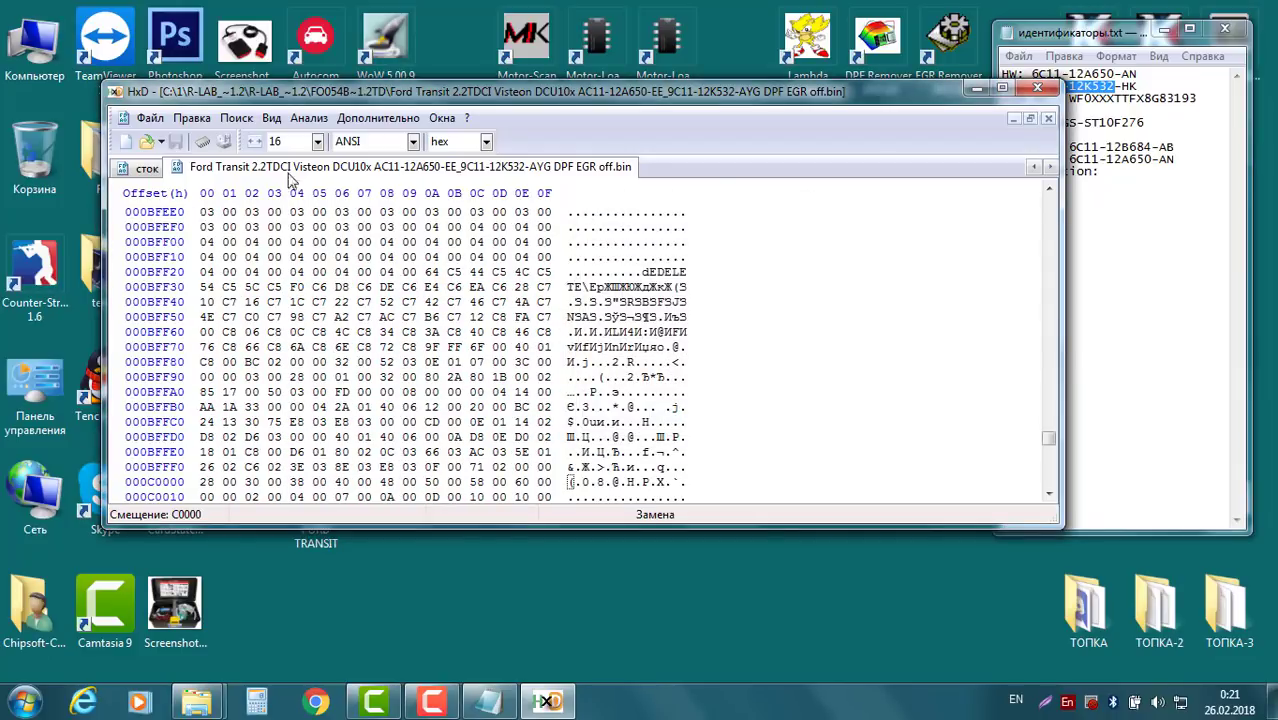
pyautogui.scroll(-3, 591, 364)
pyautogui.scroll(-2, 591, 364)
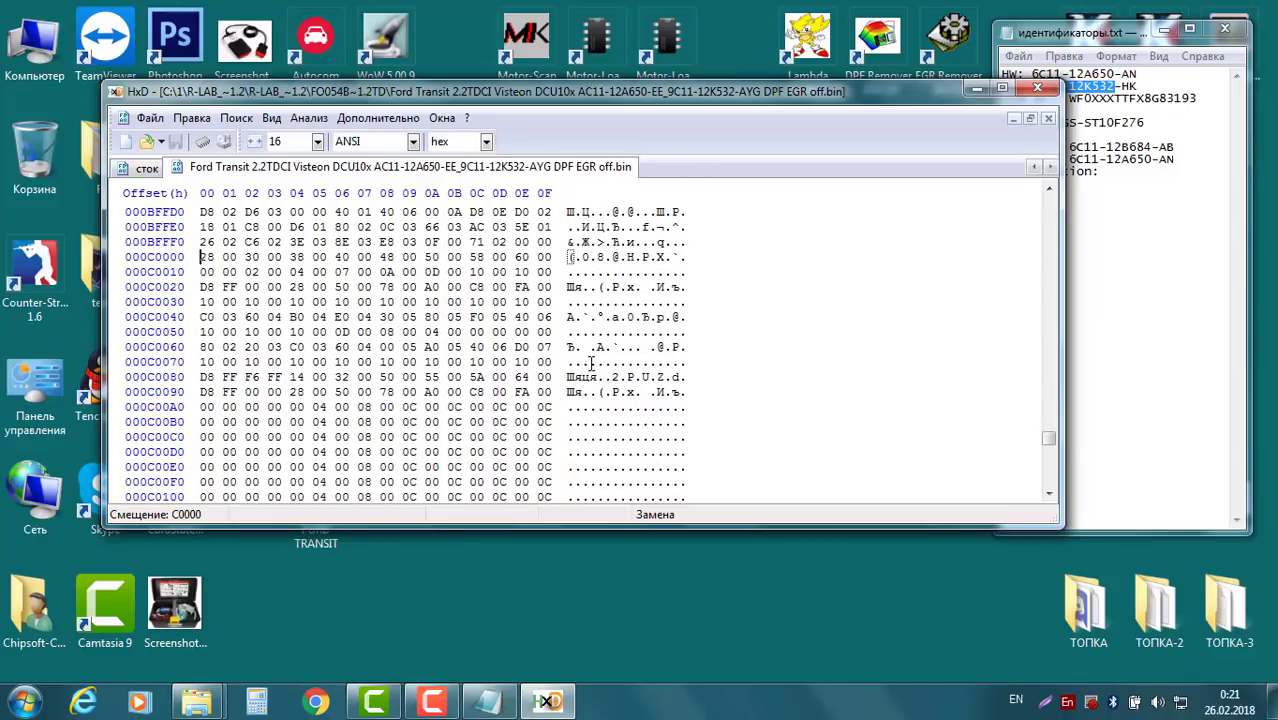
pyautogui.doubleClick(204, 257)
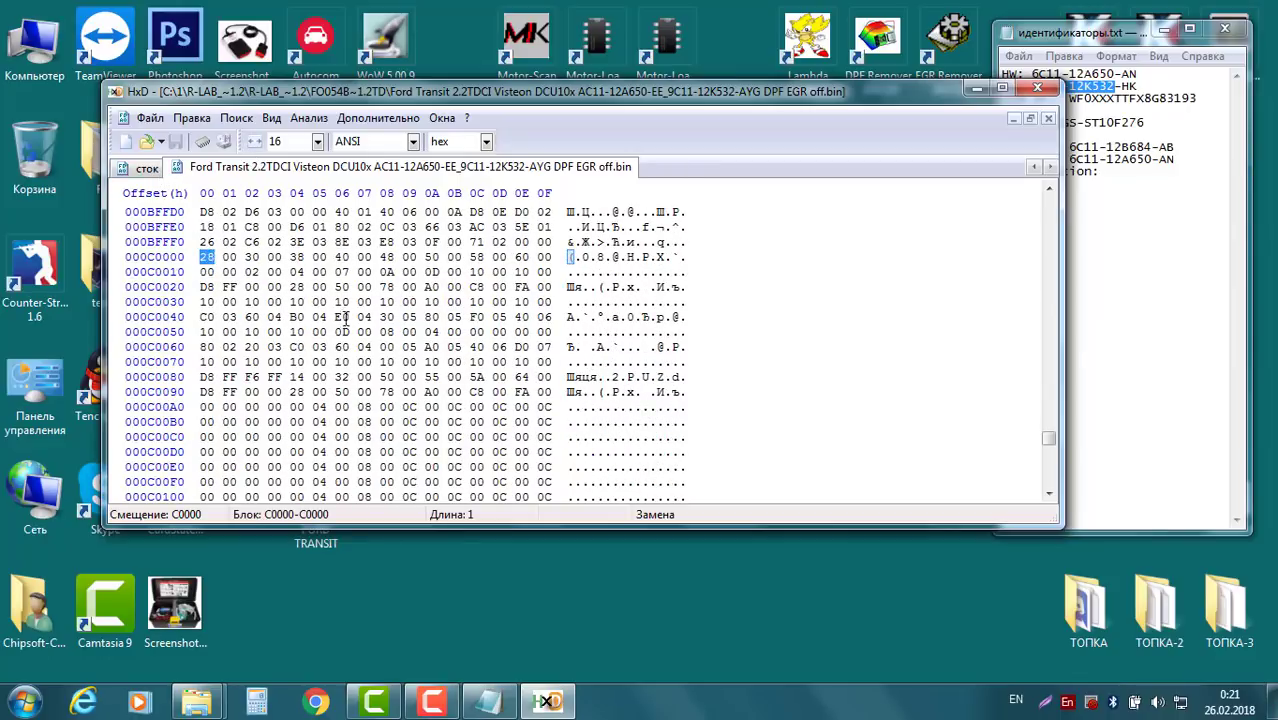
# Step: Select the byte at offset C0000 in the сток file and view the data that follows it
pyautogui.click(147, 168)
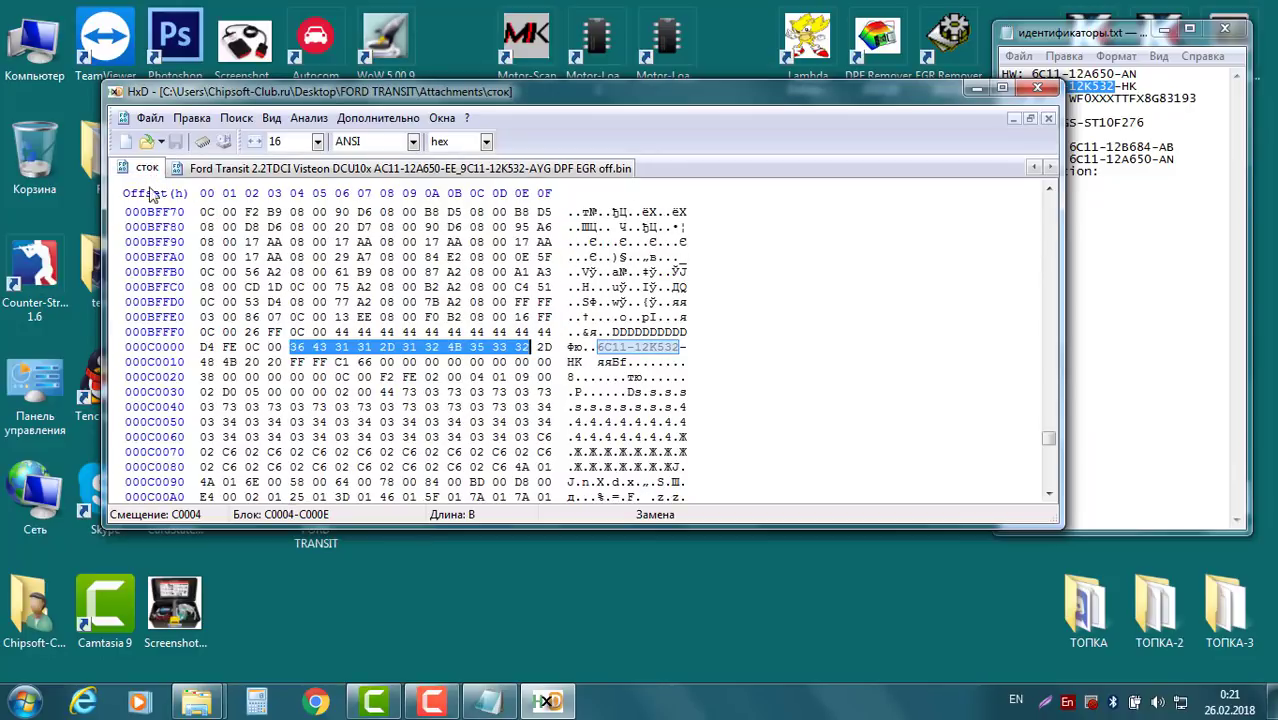
pyautogui.doubleClick(205, 347)
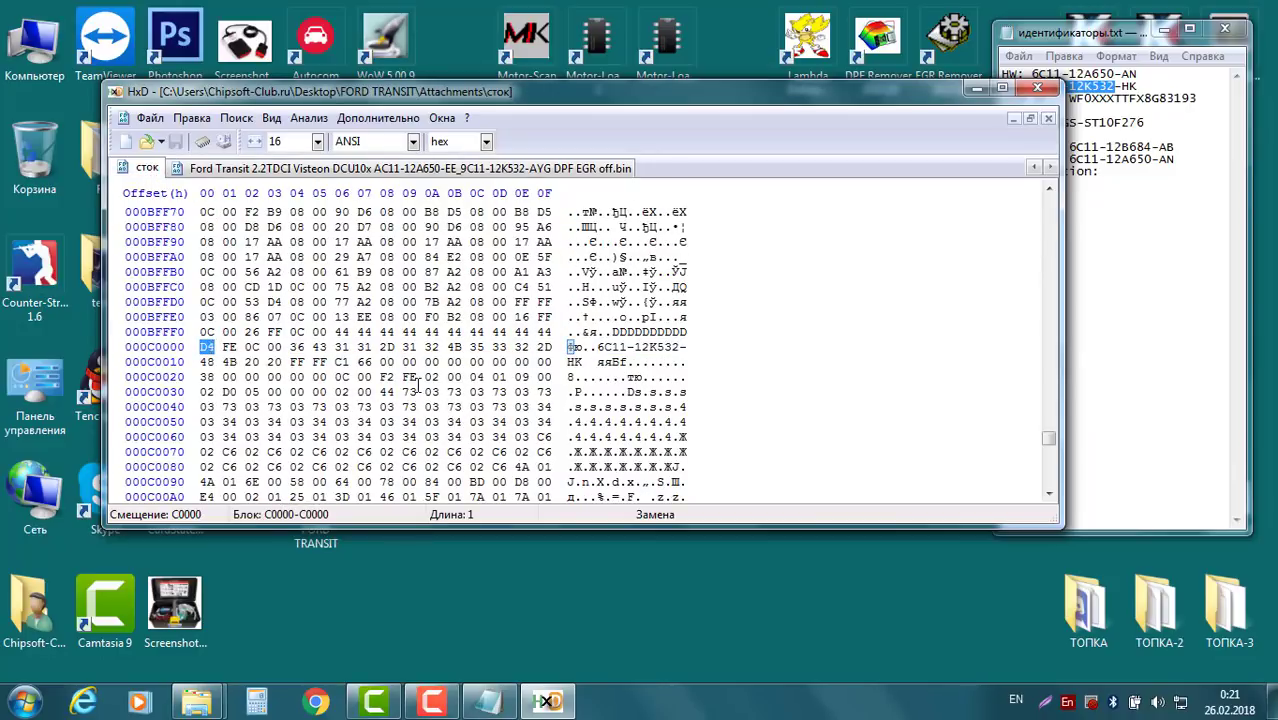
pyautogui.scroll(-3, 418, 382)
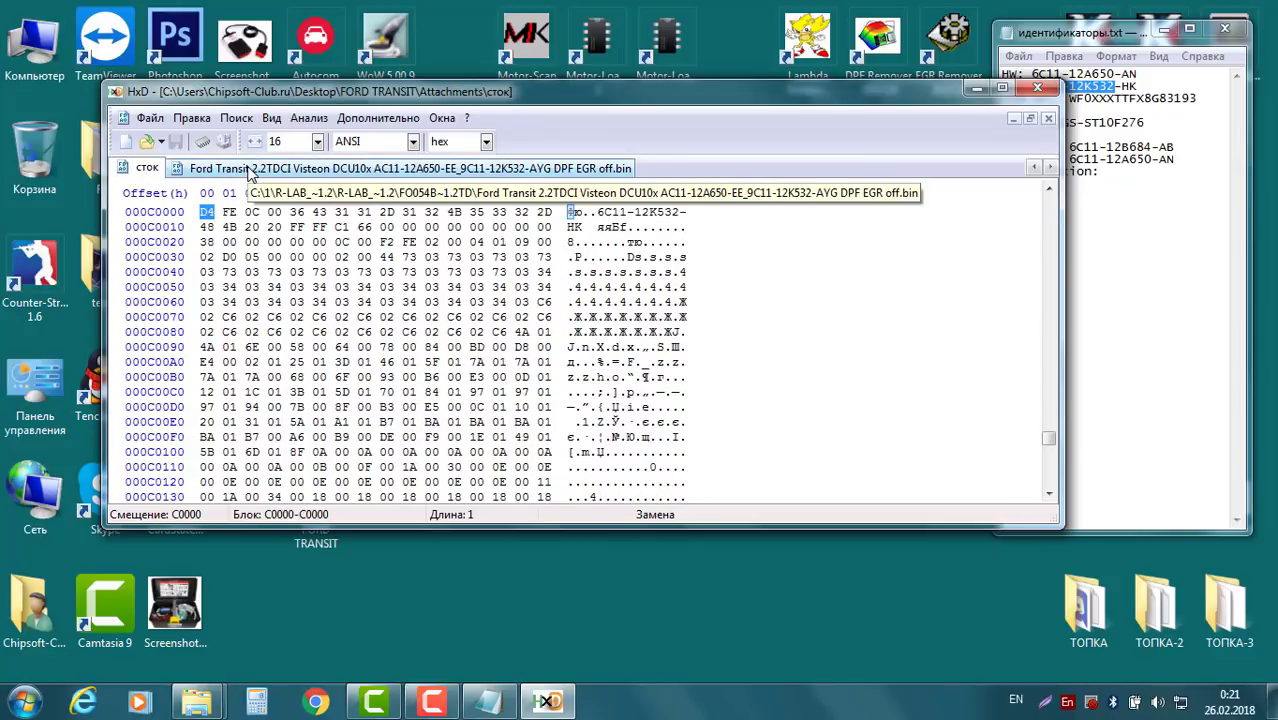
# Step: Compare the data from offset C0000 onward between the AYG DPF EGR off.bin file and the сток file, and close the hex editor
pyautogui.click(250, 172)
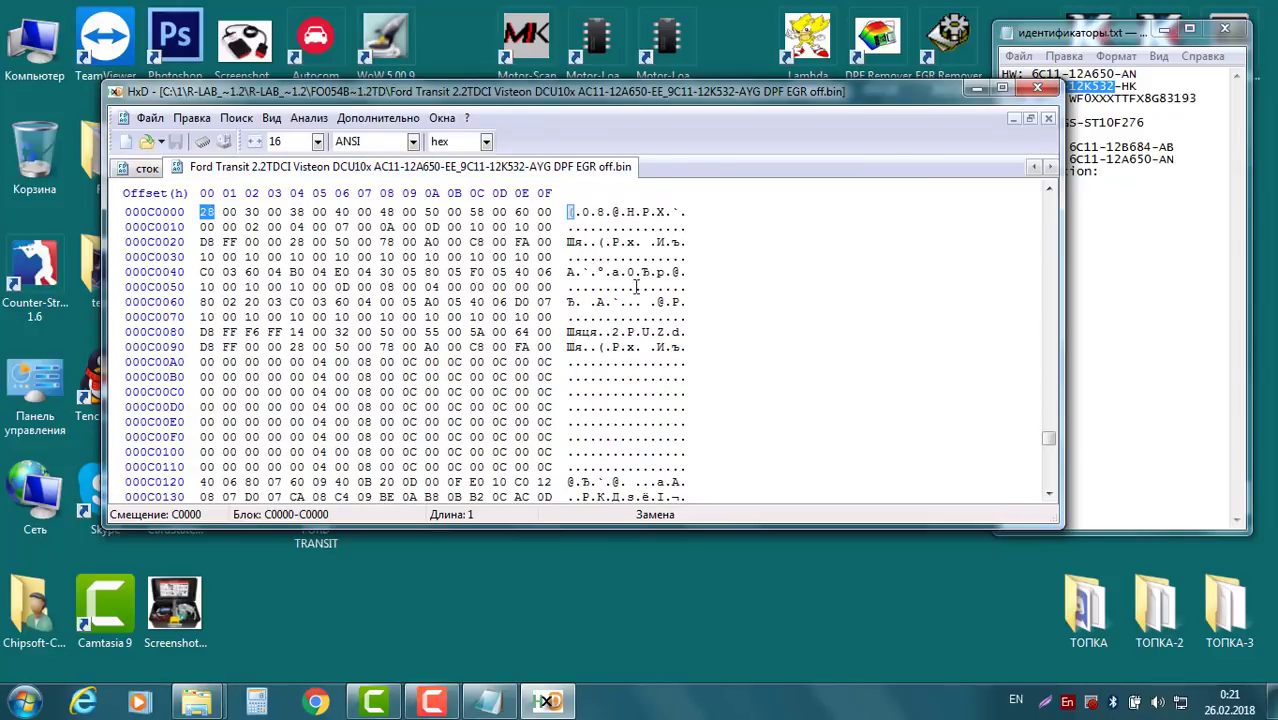
pyautogui.moveTo(574, 256); pyautogui.dragTo(573, 228)
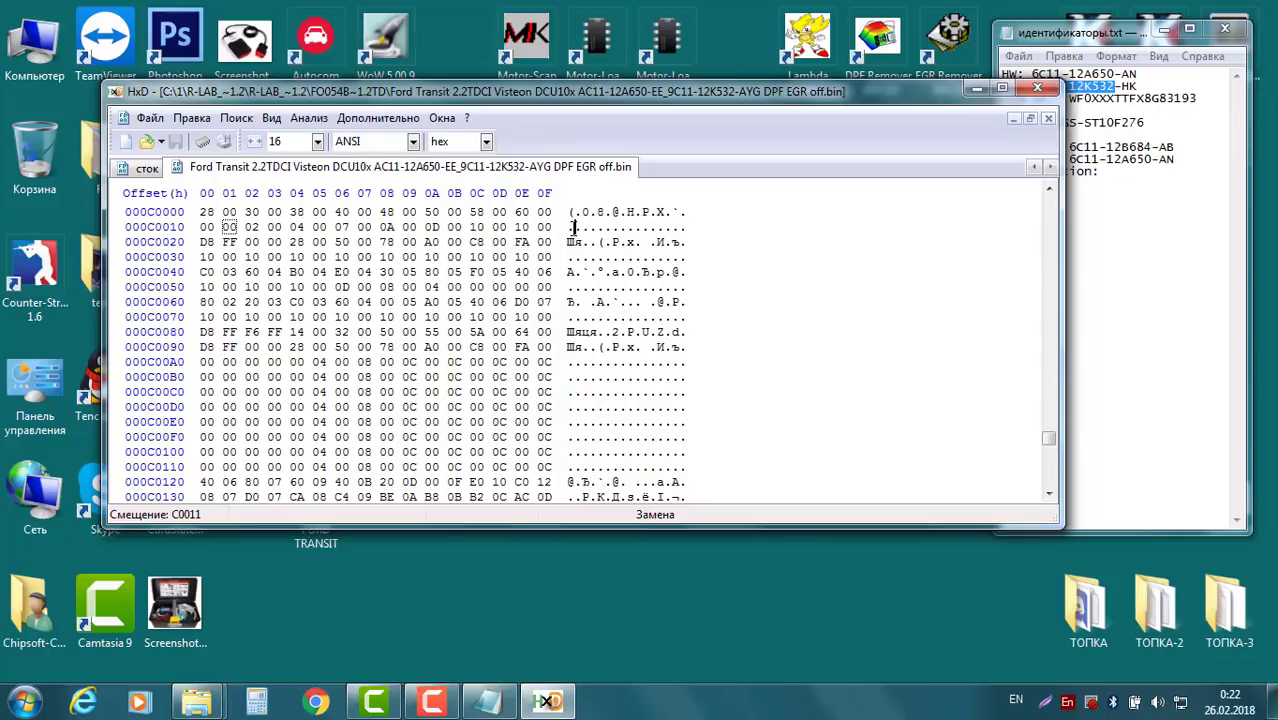
pyautogui.click(145, 168)
pyautogui.click(310, 170)
pyautogui.click(152, 170)
pyautogui.click(211, 170)
pyautogui.click(145, 170)
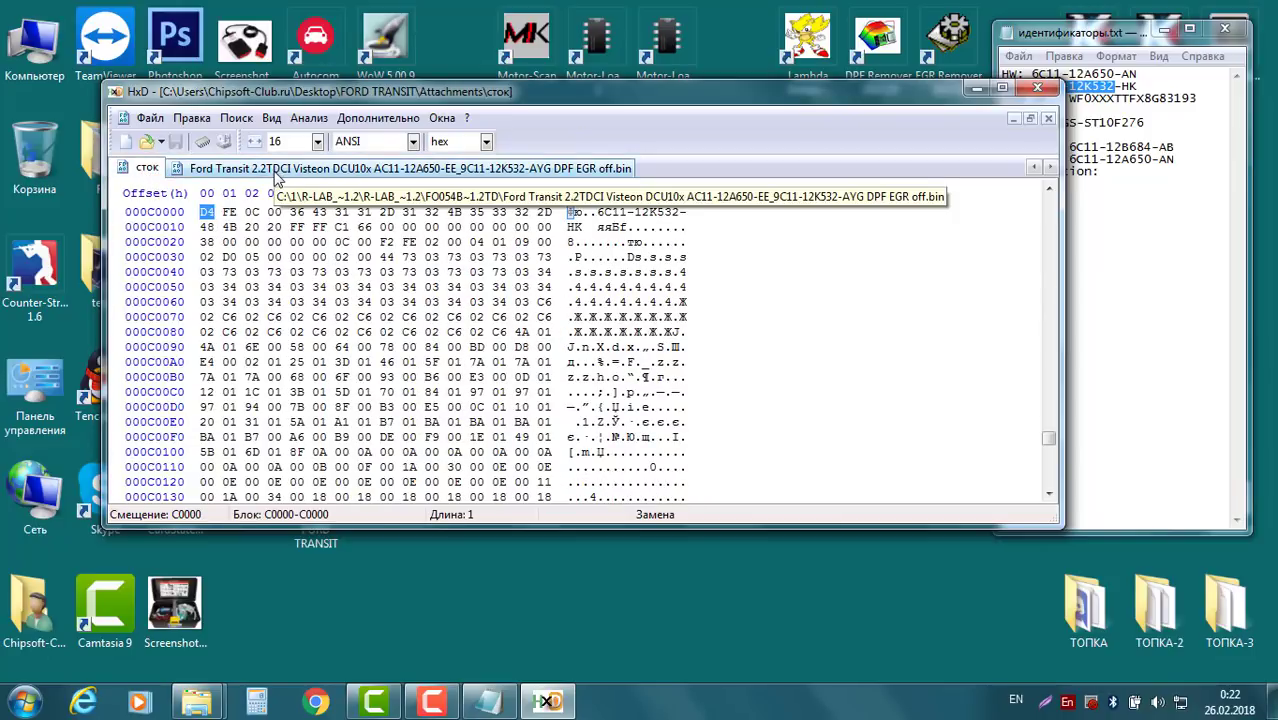
pyautogui.click(276, 174)
pyautogui.click(142, 170)
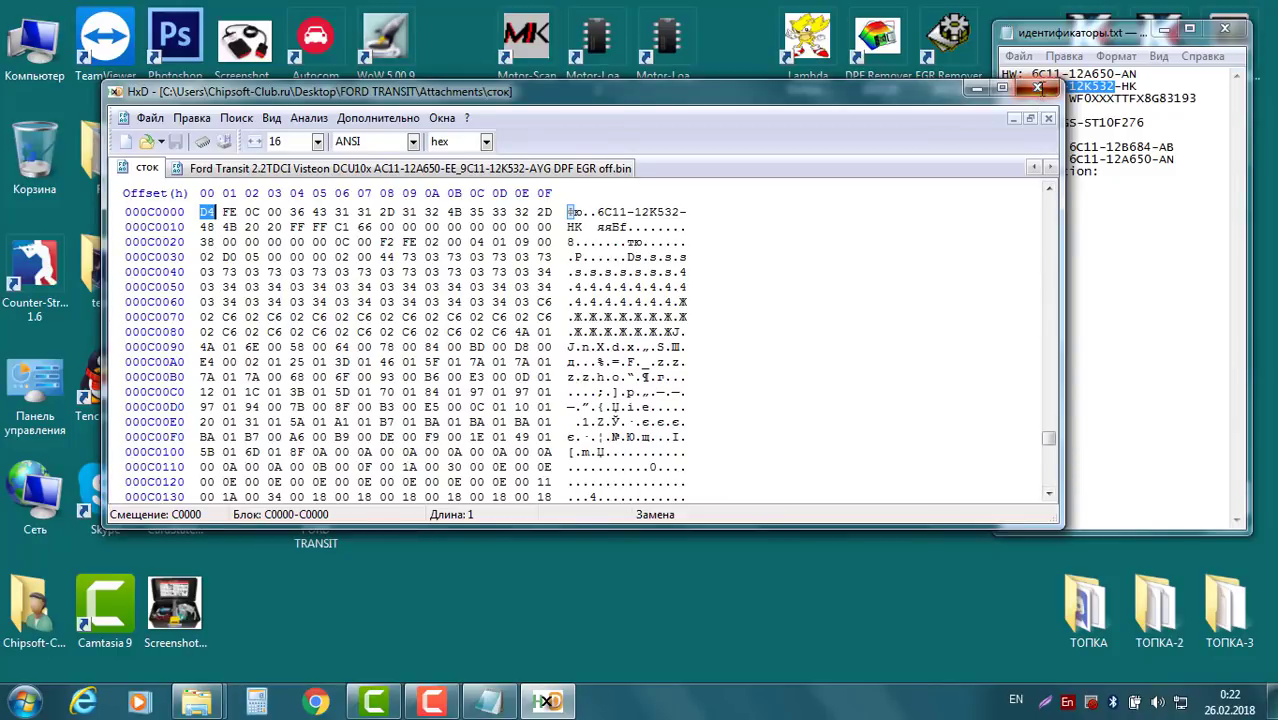
pyautogui.click(1037, 88)
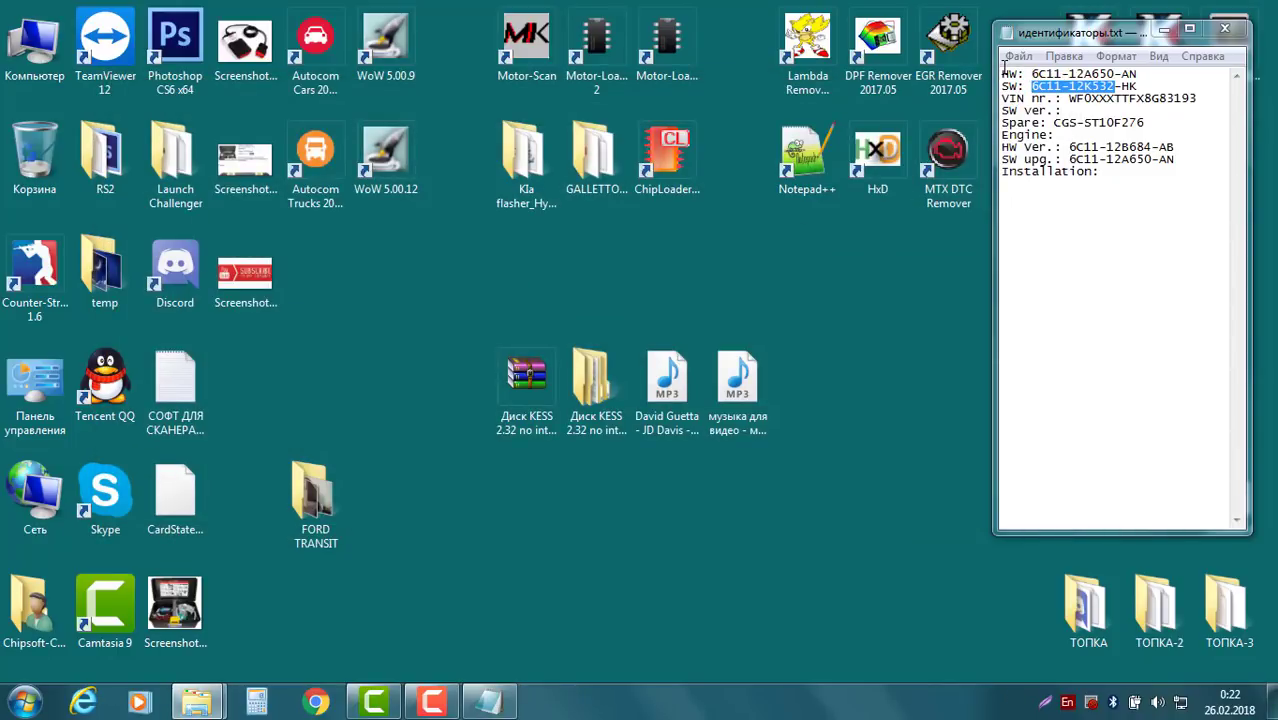